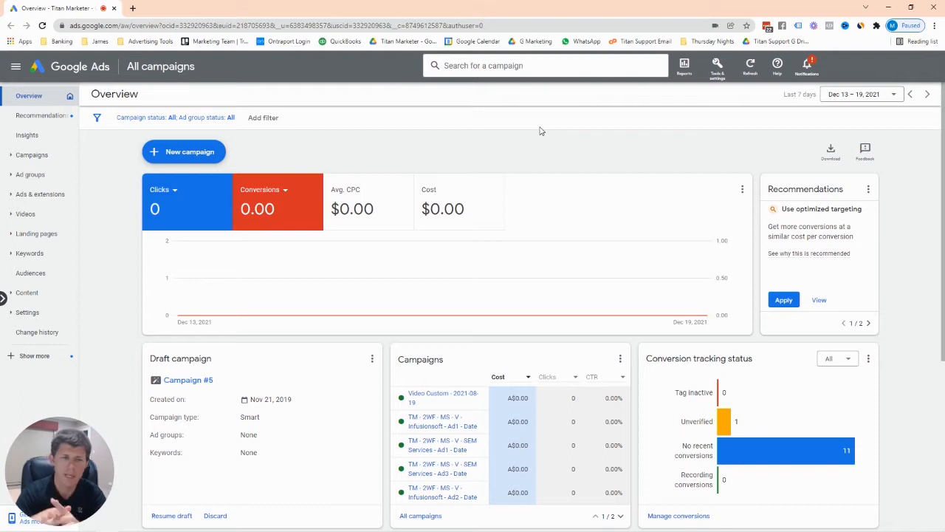
Open the Tools & settings menu with its planning, shared library, bulk actions, measurement, setup and billing tools.
left_click(725, 74)
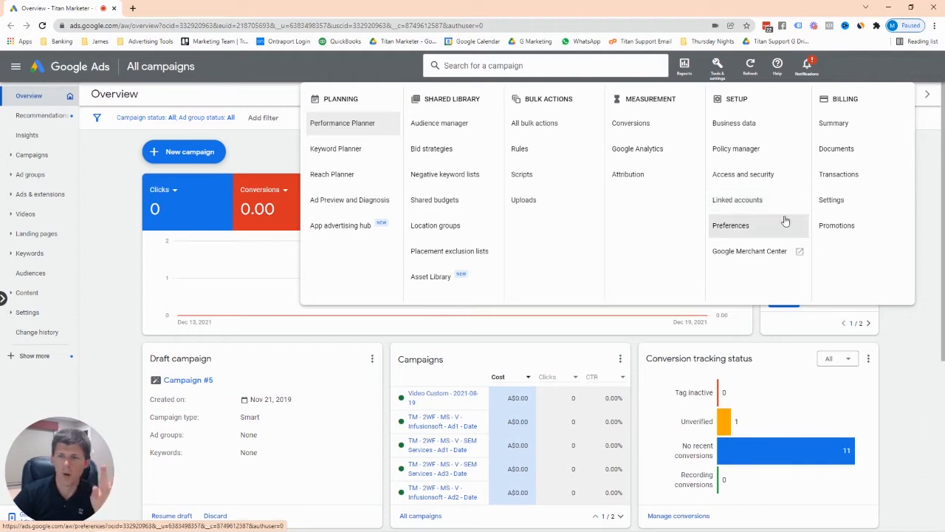
Go to Setup > Linked accounts to see linked Google Analytics (UA) and YouTube.
left_click(922, 343)
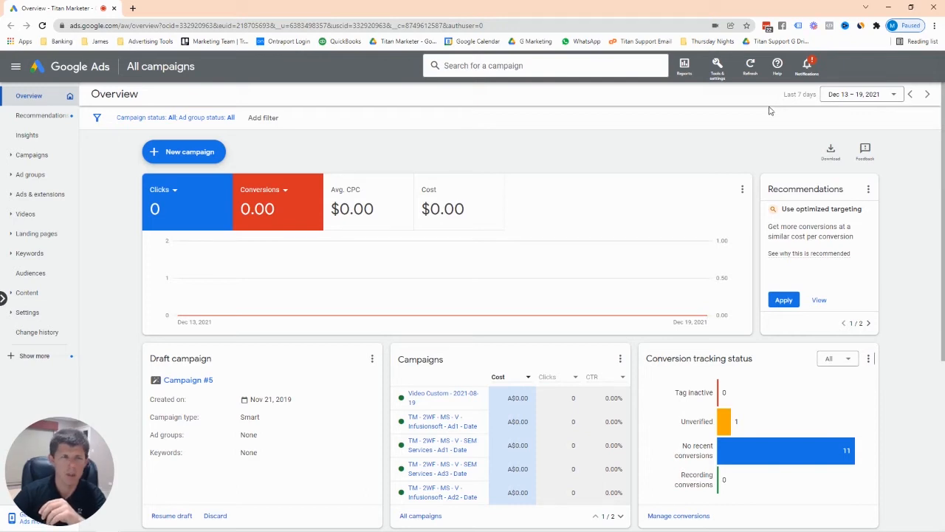
left_click(720, 74)
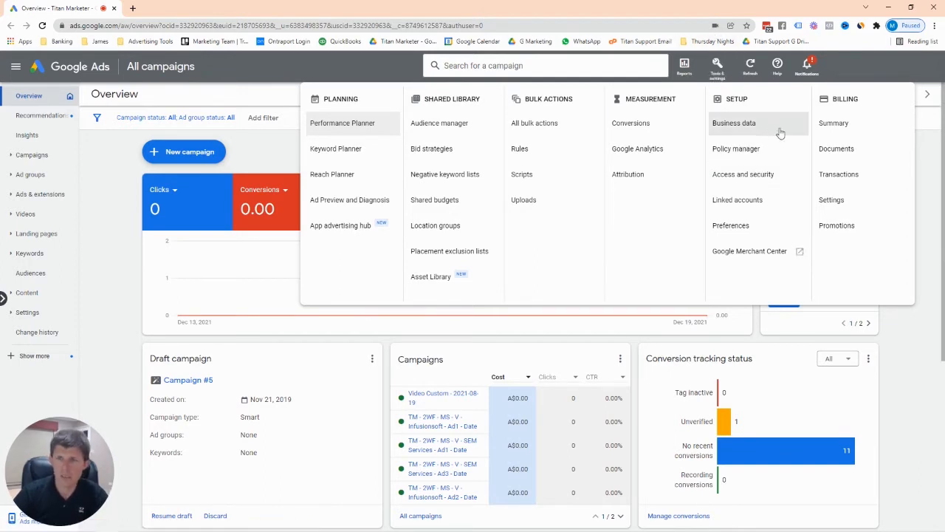
left_click(739, 200)
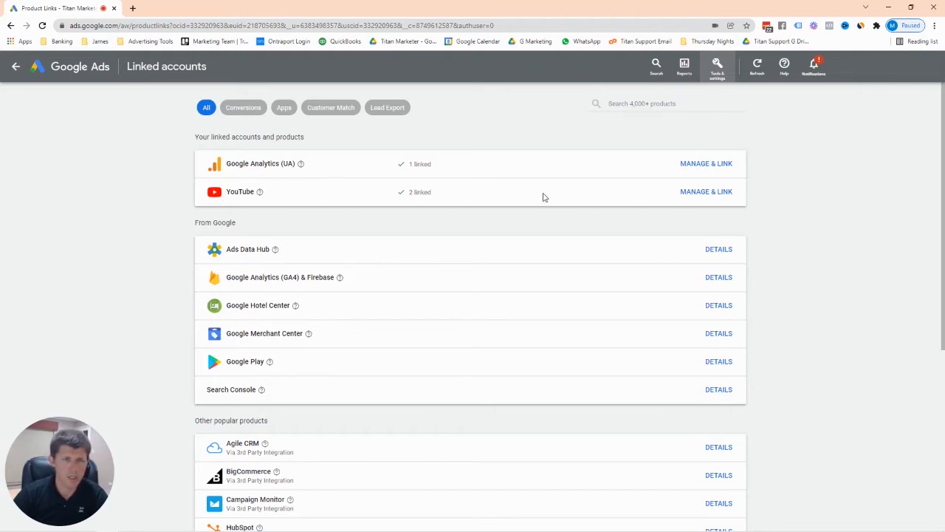
Manage YouTube links, try pasting a video link to link a channel, then cancel.
left_click(698, 193)
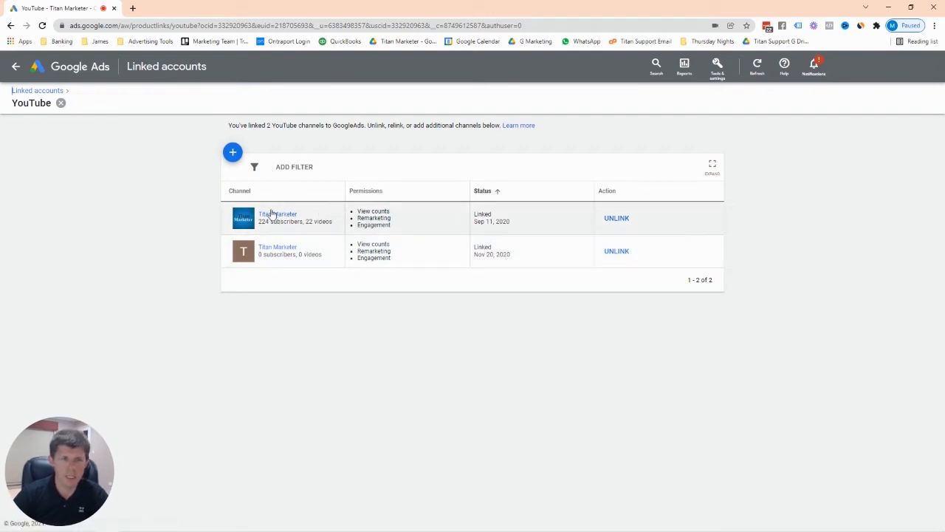
left_click(234, 153)
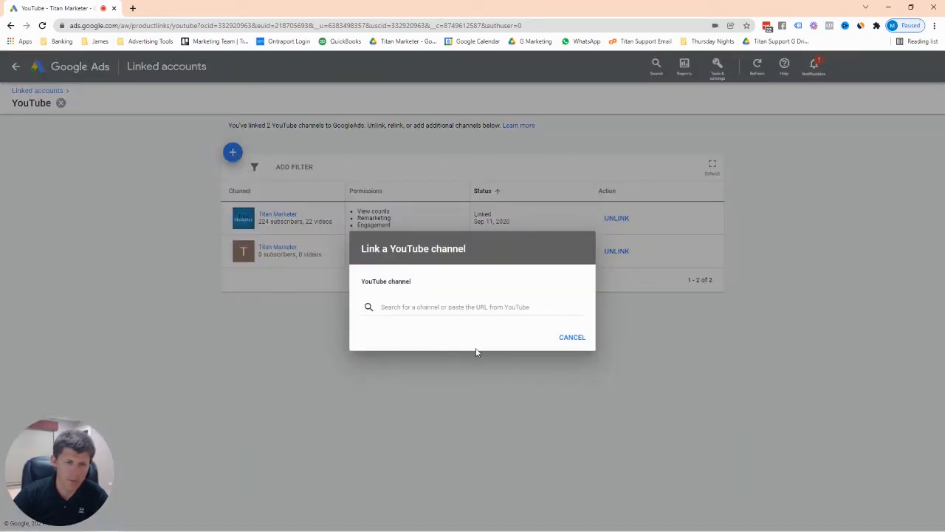
left_click(482, 306)
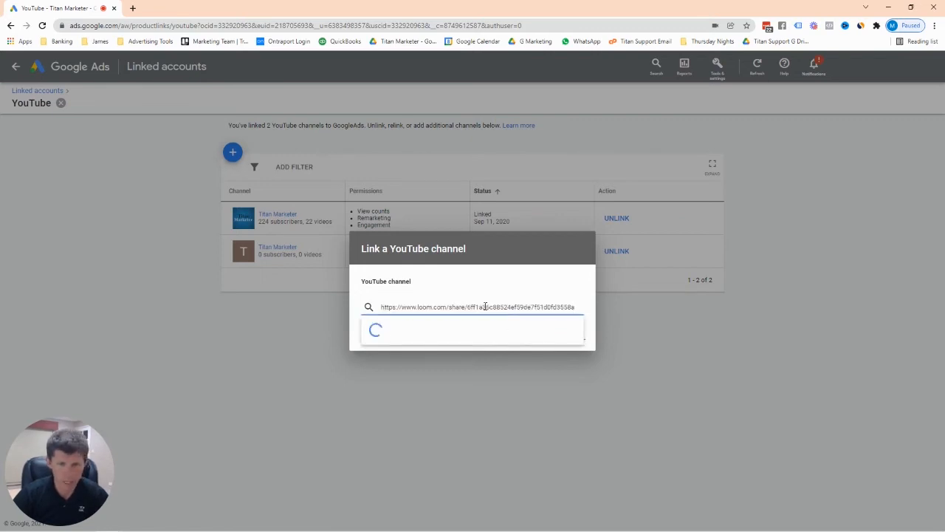
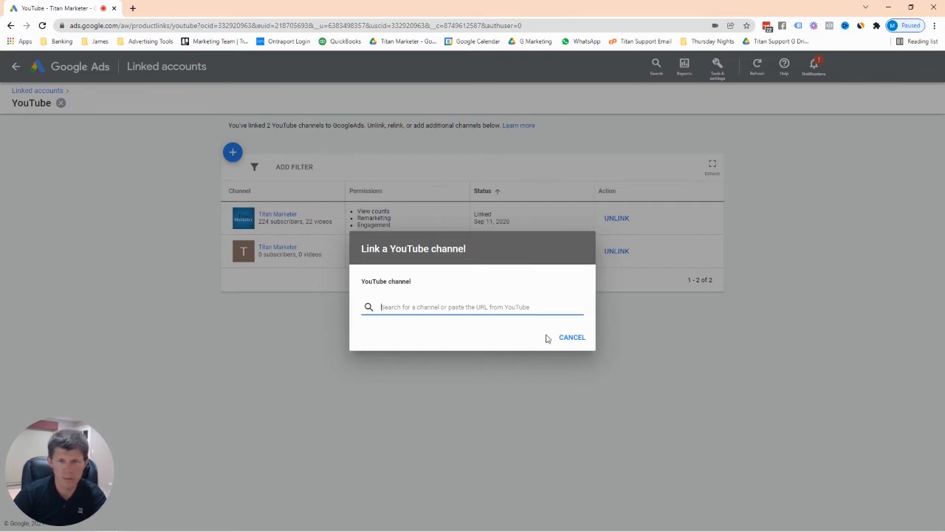
left_click(684, 351)
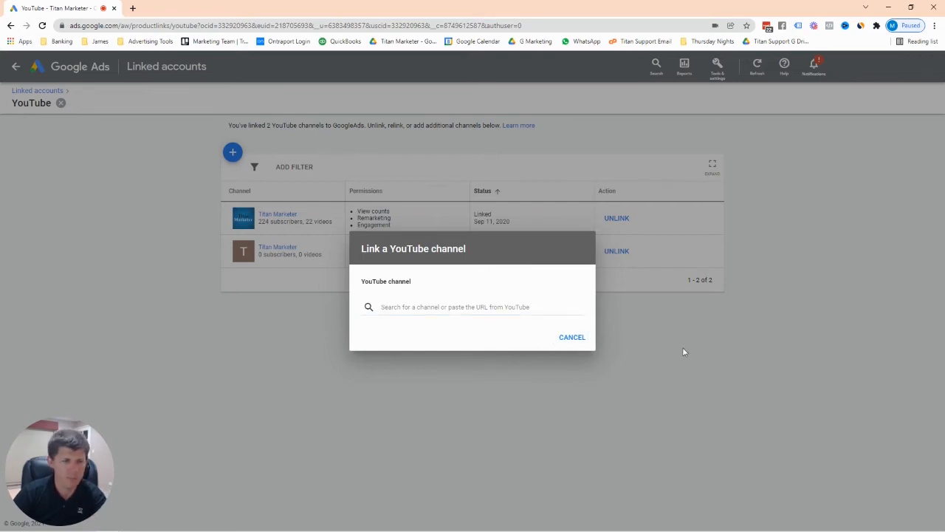
left_click(572, 338)
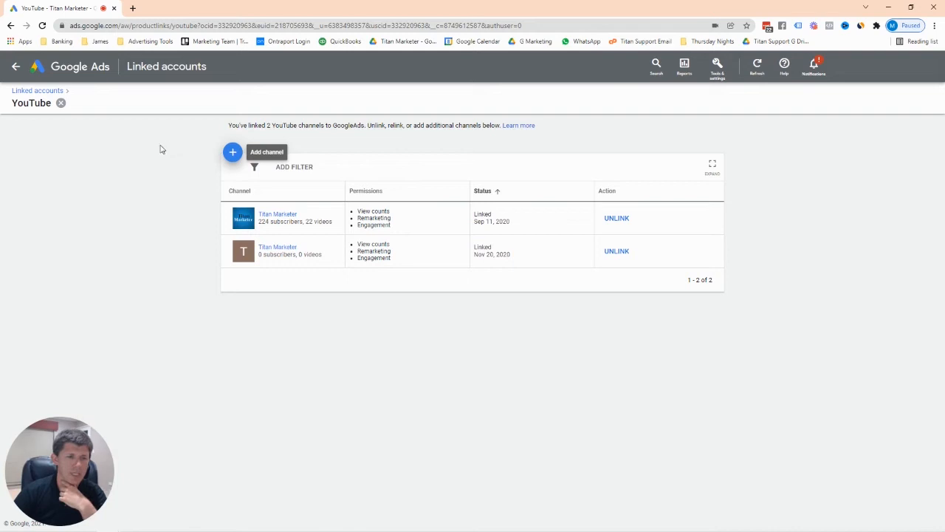
Create a new Video campaign and continue with the Custom video campaign subtype.
left_click(15, 67)
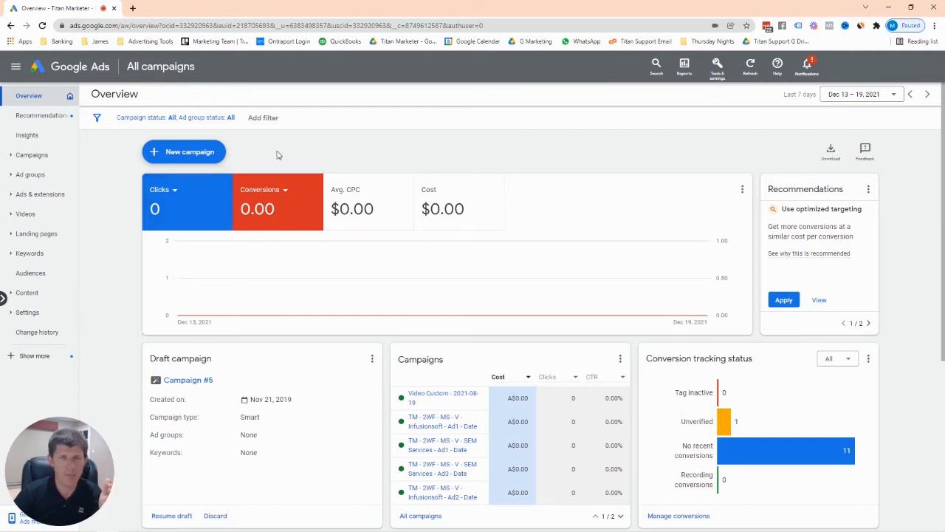
left_click(181, 152)
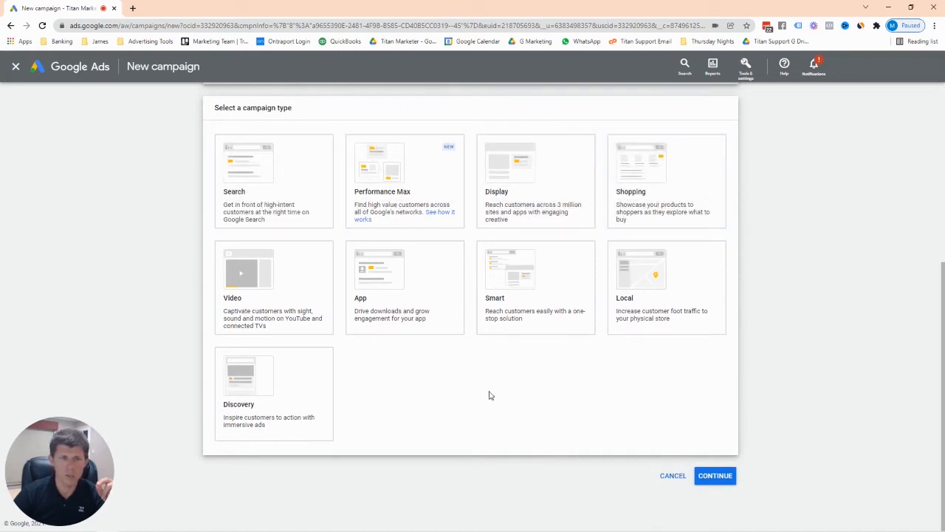
left_click(291, 291)
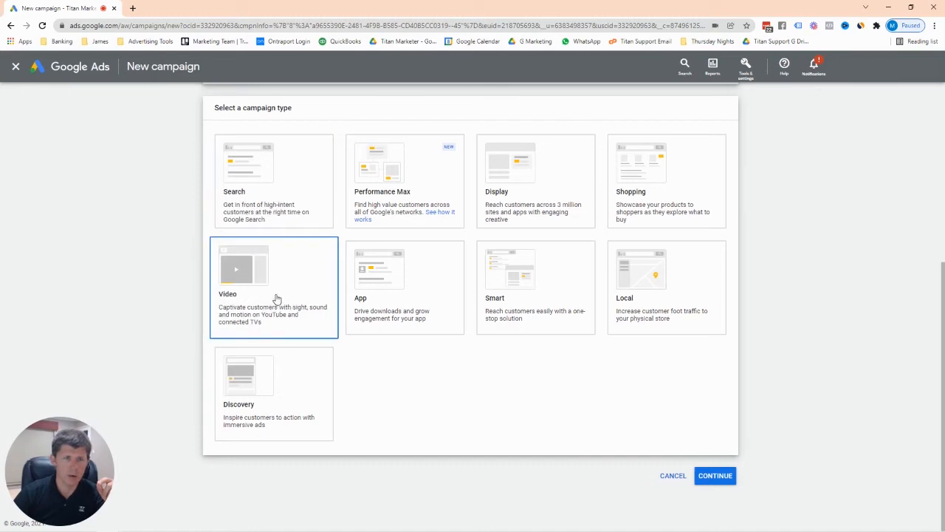
scroll(287, 285, "down", 4)
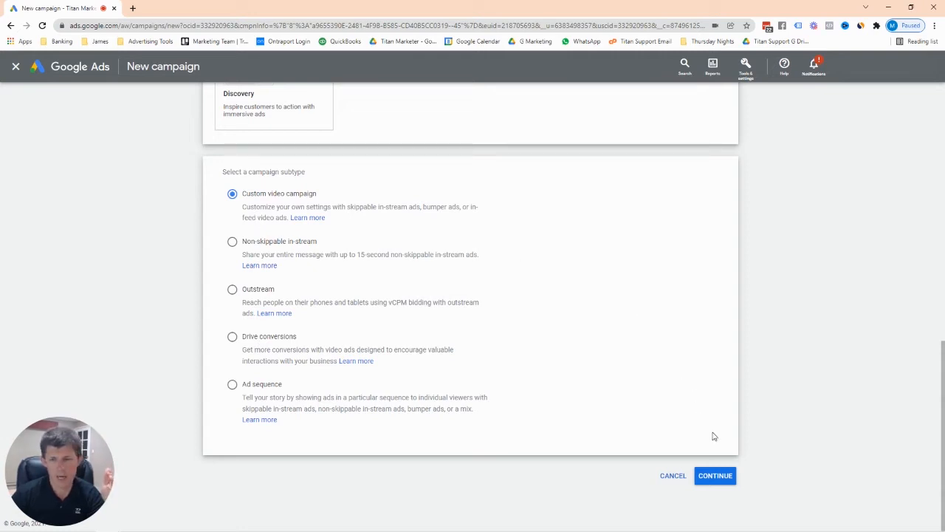
left_click(716, 476)
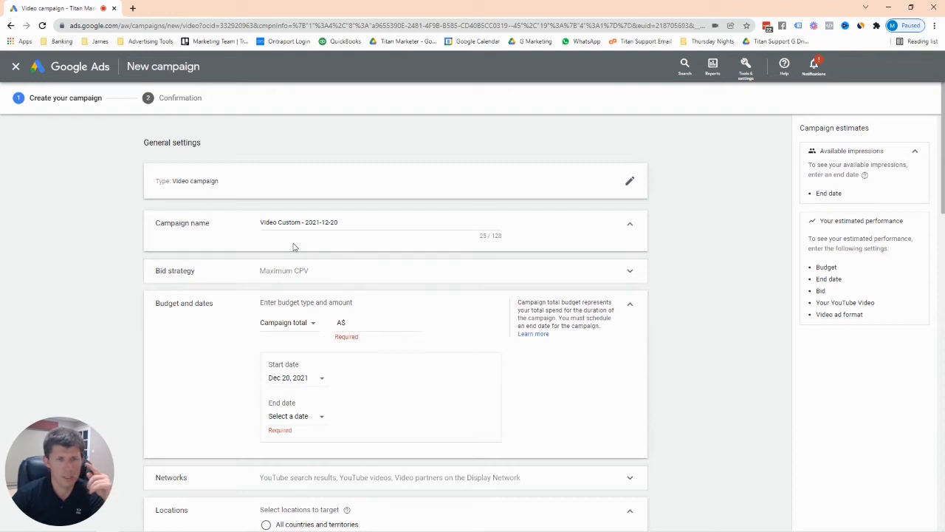
Expand the bid strategy setting to view the available bid strategies.
left_click(631, 275)
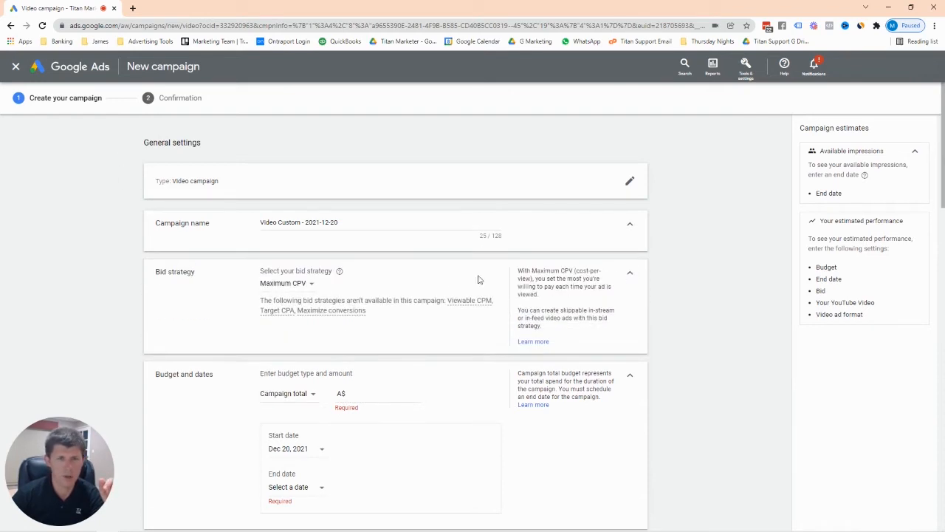
left_click(313, 289)
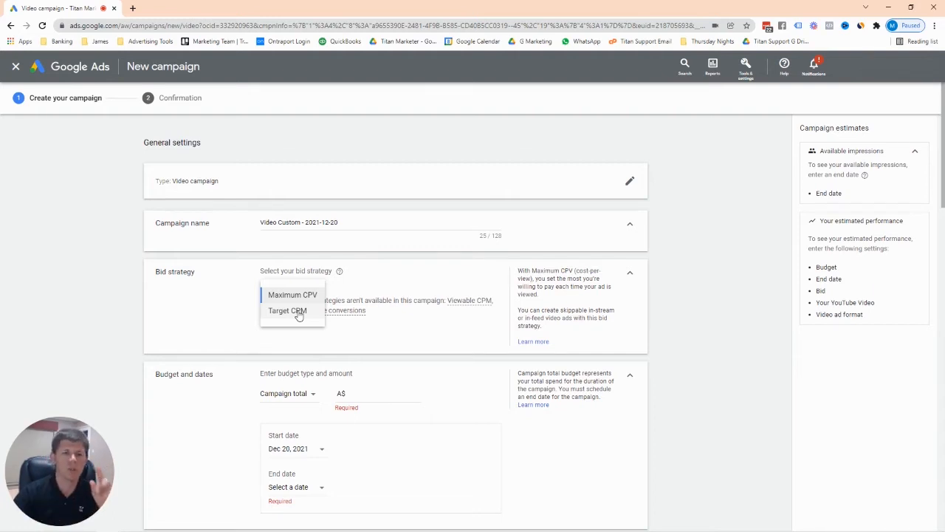
Go back to the campaign subtypes and choose Drive conversions.
left_click(11, 25)
scroll(492, 221, "down", 3)
scroll(492, 221, "down", 5)
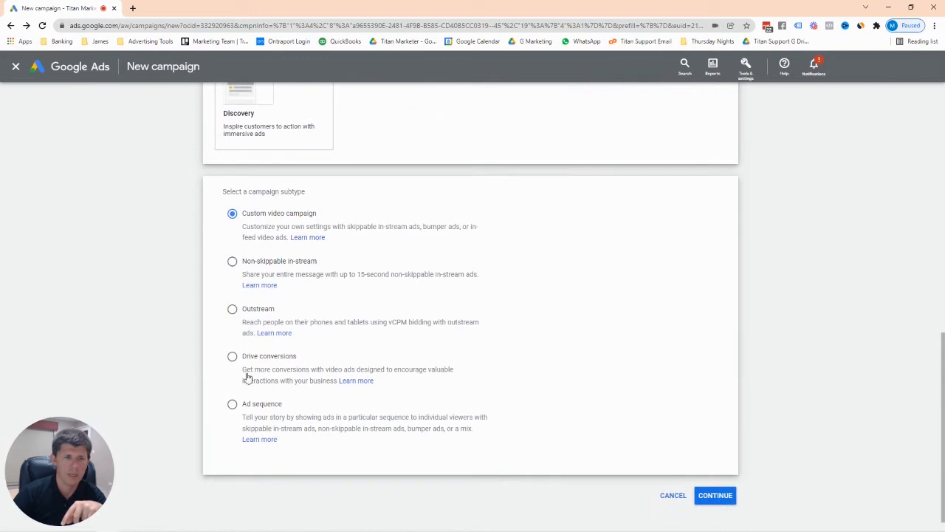
left_click(232, 356)
Scroll down to review the four account-default conversion goals.
scroll(480, 339, "down", 1)
scroll(515, 305, "down", 2)
scroll(538, 277, "up", 1)
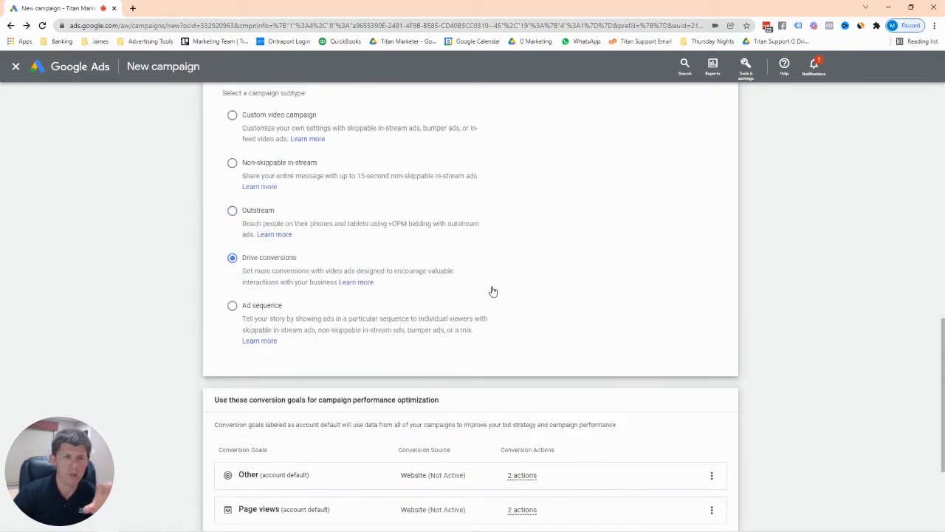
scroll(493, 292, "up", 1)
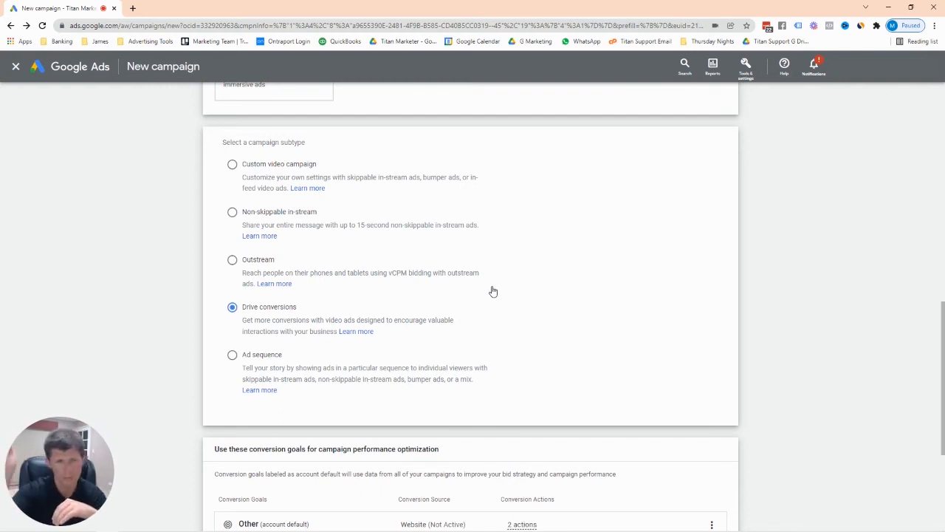
scroll(553, 269, "down", 1)
scroll(554, 269, "down", 2)
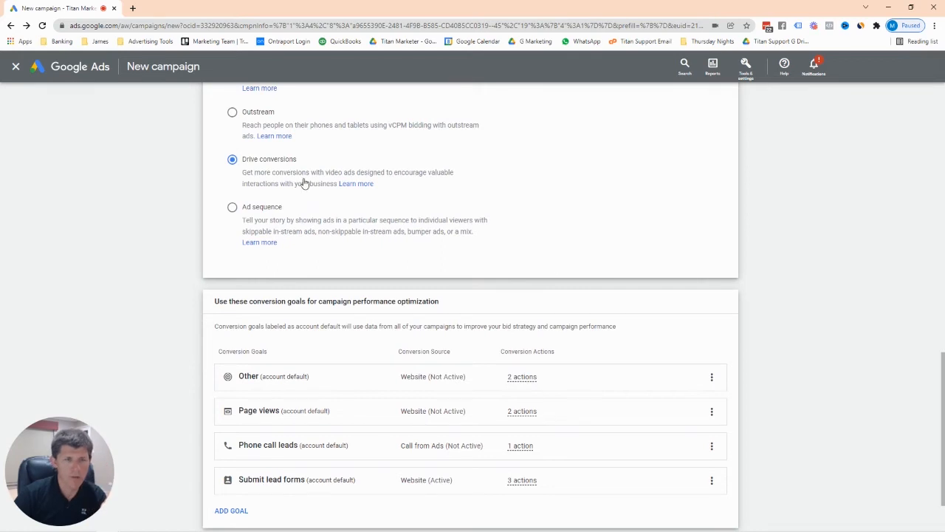
scroll(304, 183, "down", 1)
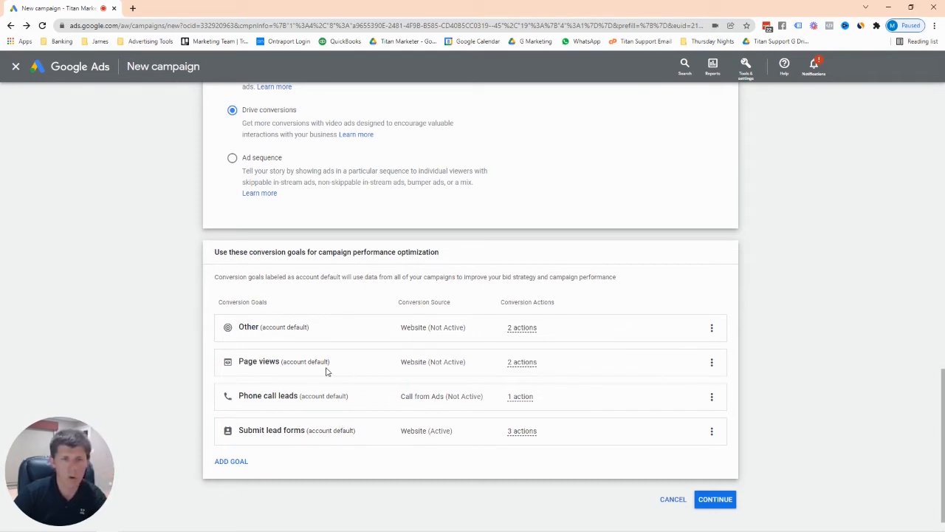
mouse_move(526, 362)
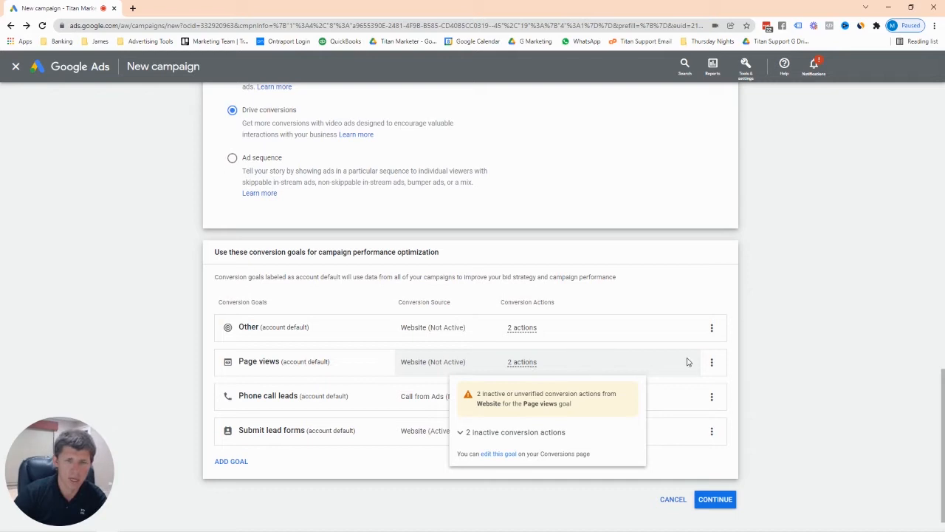
Remove the Other and Phone call leads conversion goals.
left_click(711, 328)
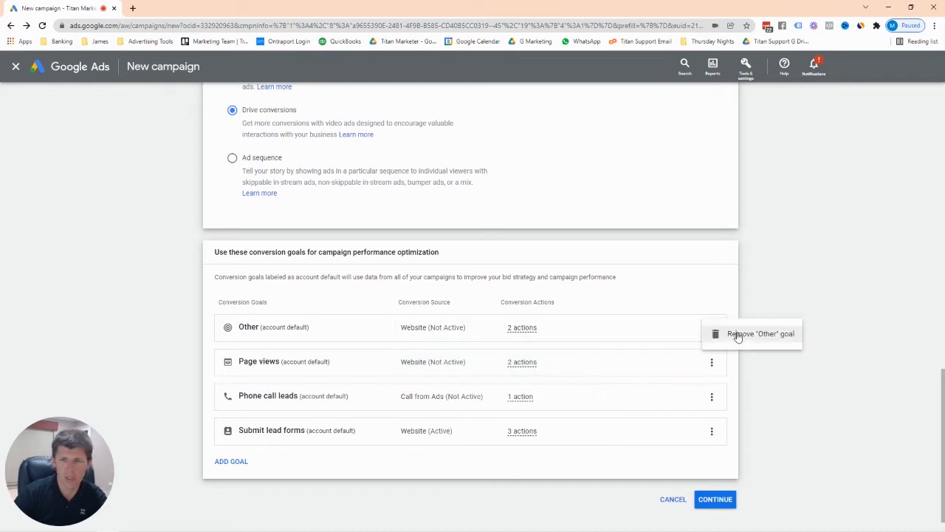
left_click(735, 333)
left_click(572, 328)
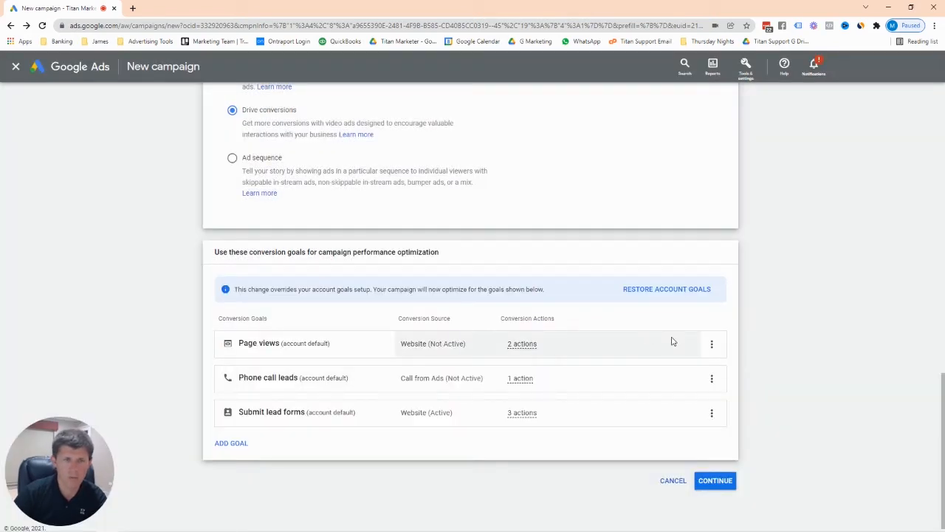
left_click(712, 381)
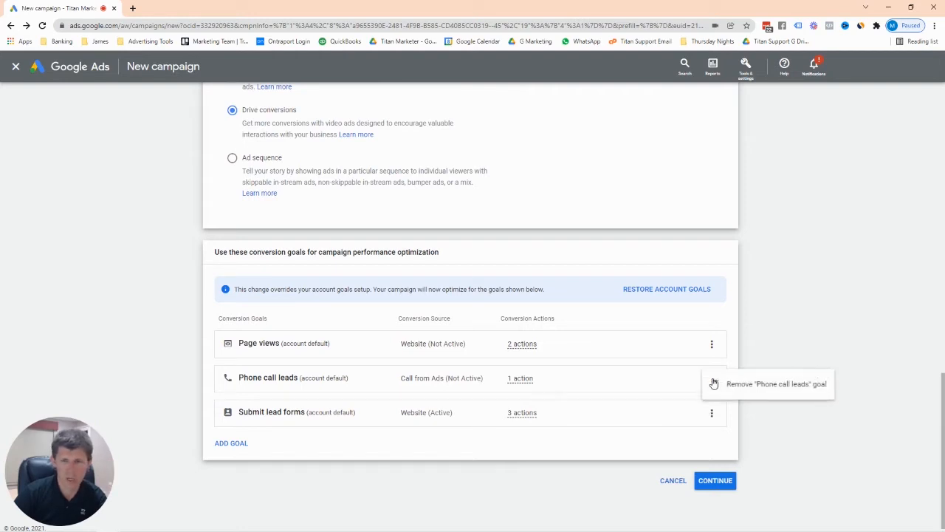
left_click(768, 383)
left_click(572, 325)
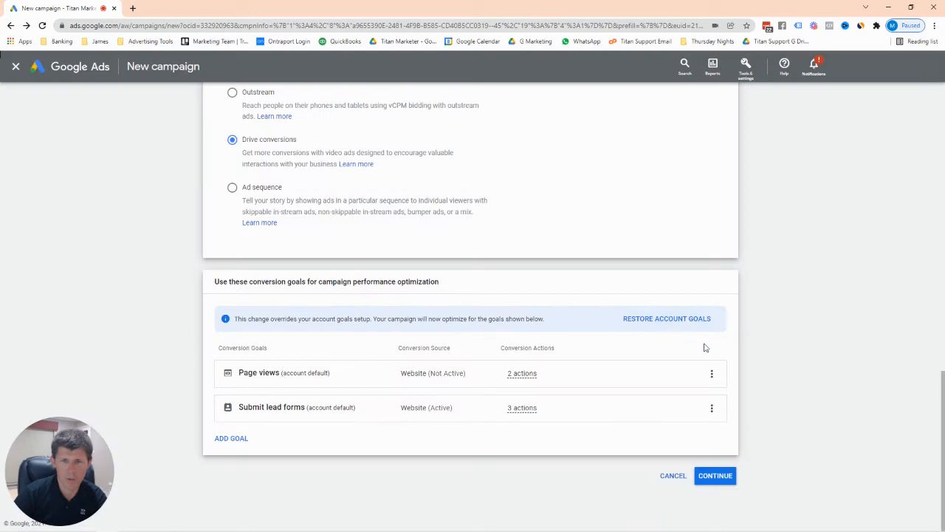
Remove the Page views conversion goal, leaving only Submit lead forms.
left_click(712, 373)
left_click(831, 319)
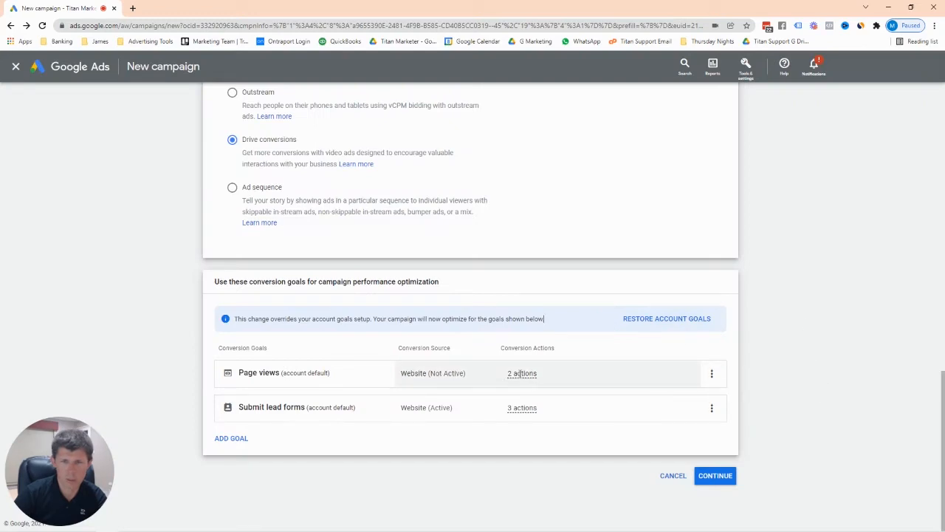
left_click(521, 374)
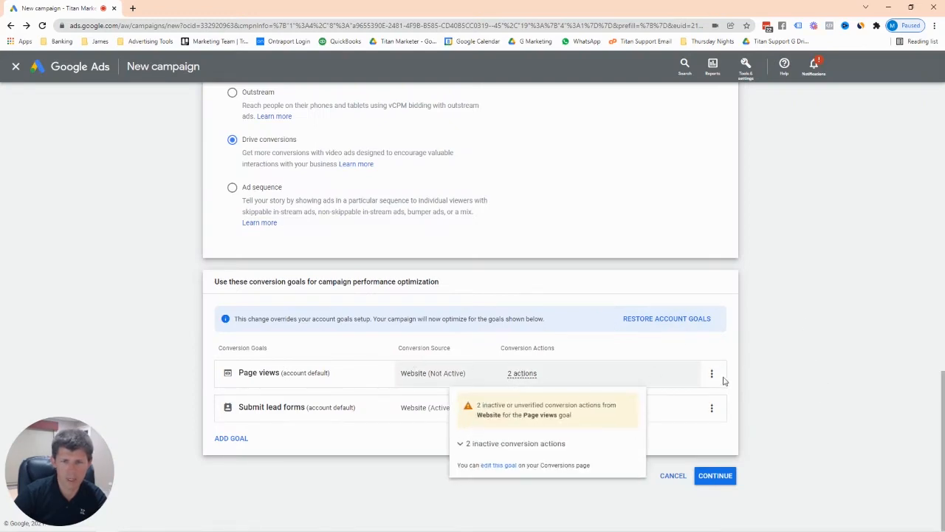
left_click(711, 374)
left_click(735, 381)
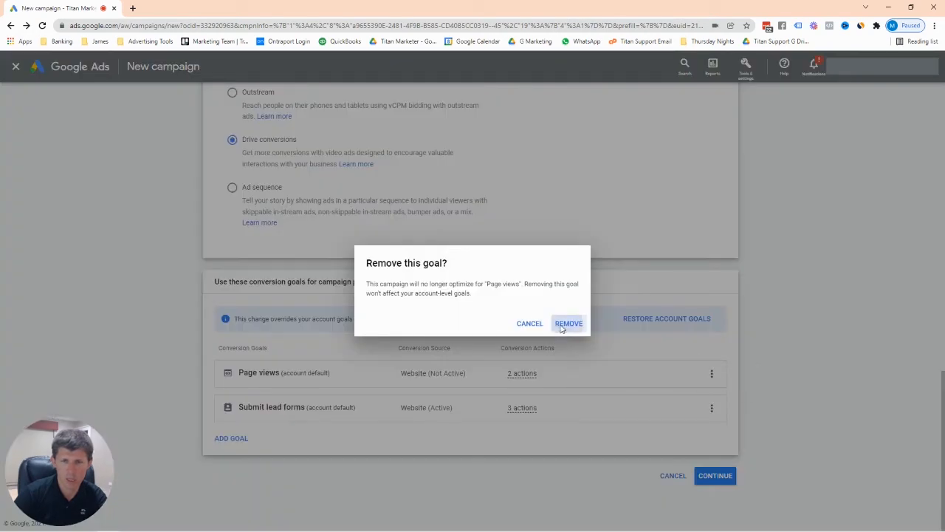
left_click(567, 324)
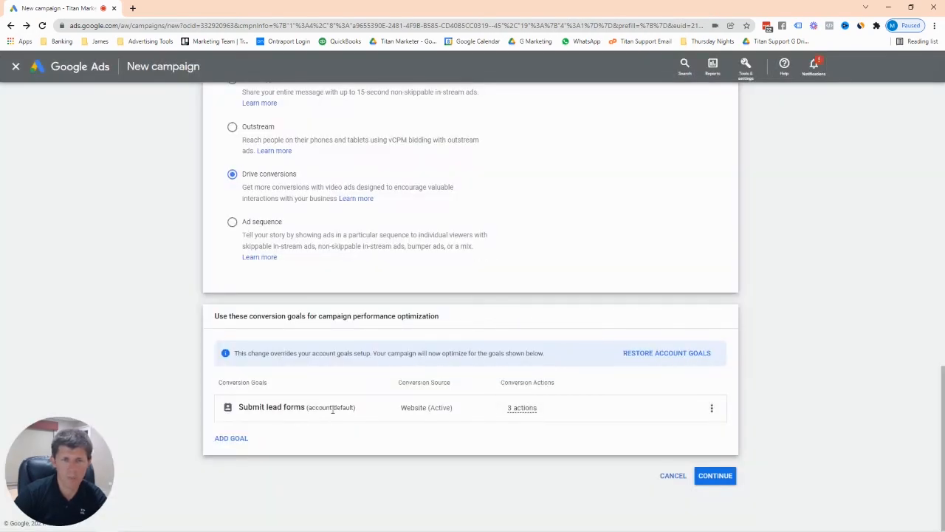
left_click(522, 407)
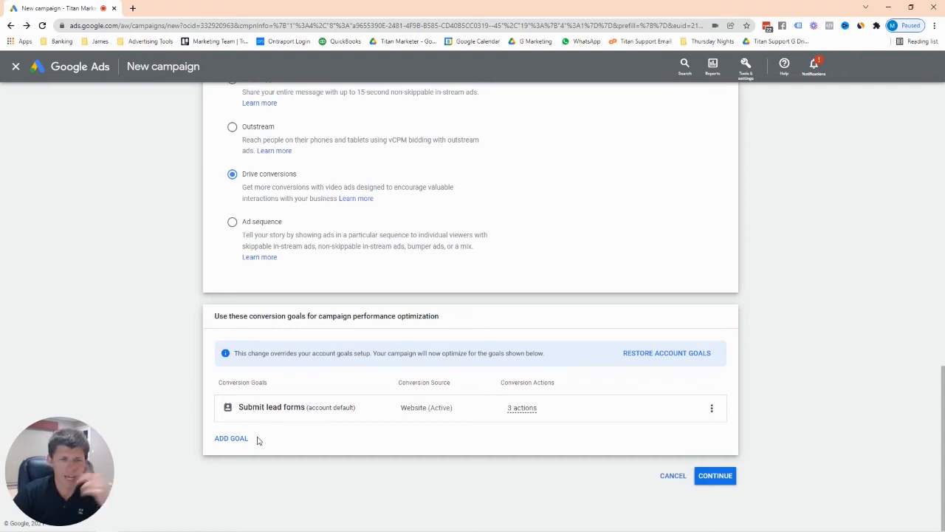
Add the 2 Week Trial Application Initiated goal and remove Submit lead forms.
left_click(235, 439)
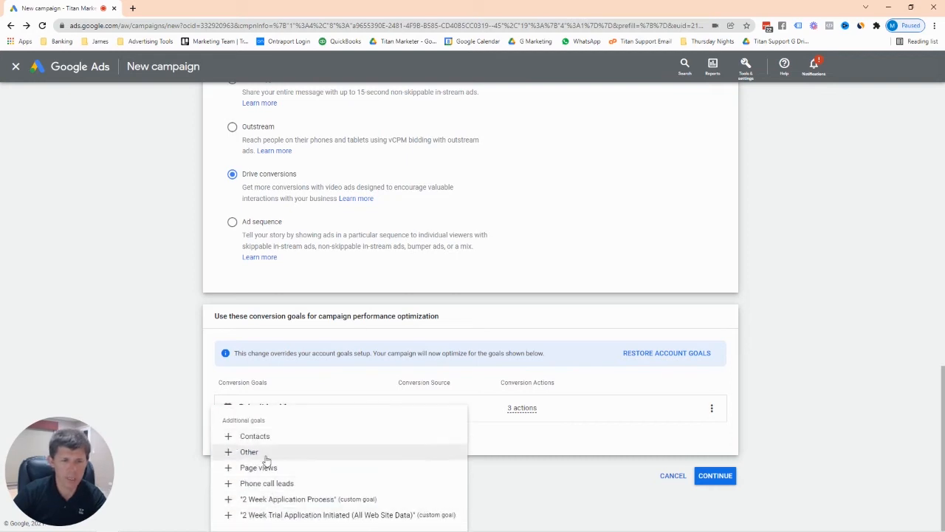
left_click(290, 515)
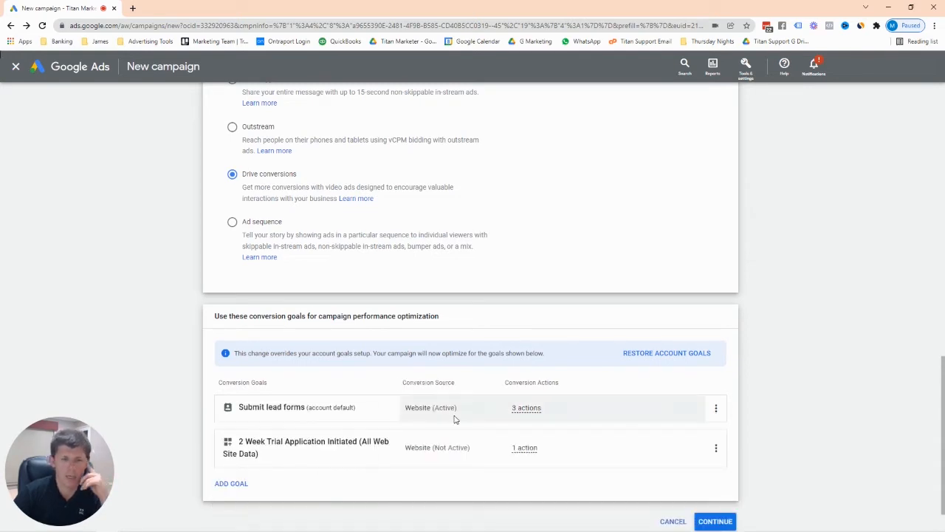
left_click(714, 408)
left_click(566, 323)
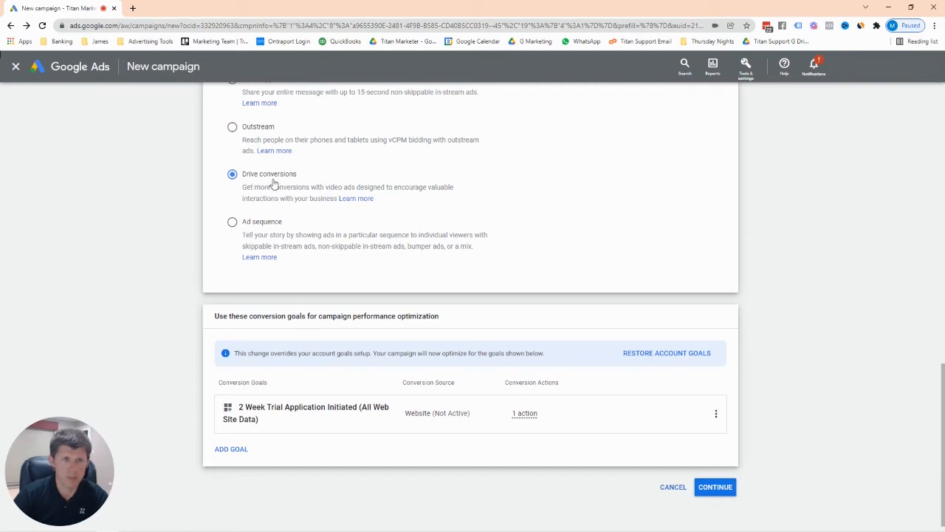
In general settings, rename the campaign 'TM - CDT - V - India 35-60 parents - 21/12/2021'.
left_click(719, 492)
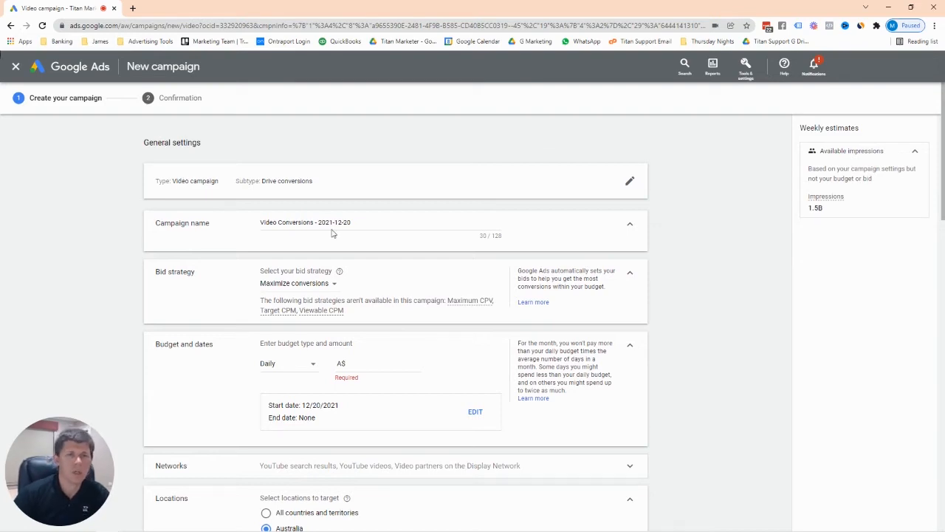
left_click_drag(359, 221, 206, 220)
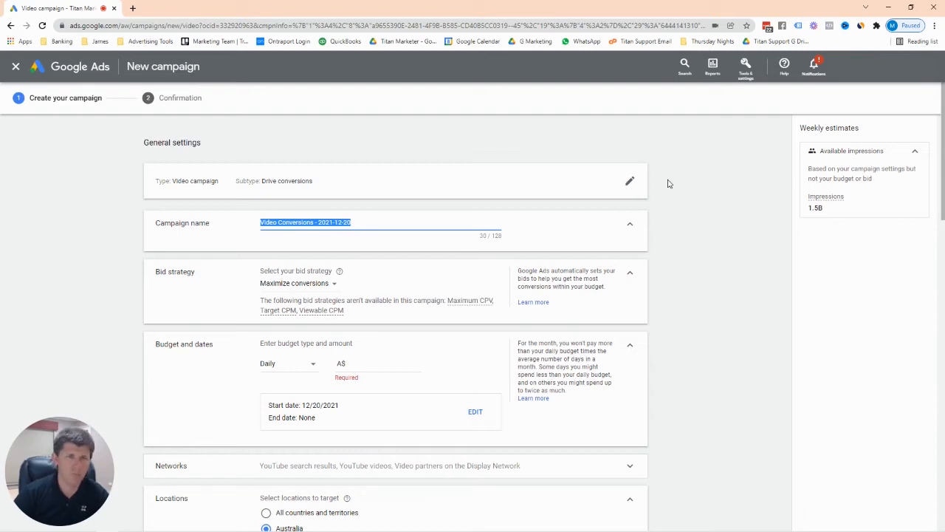
type("TM")
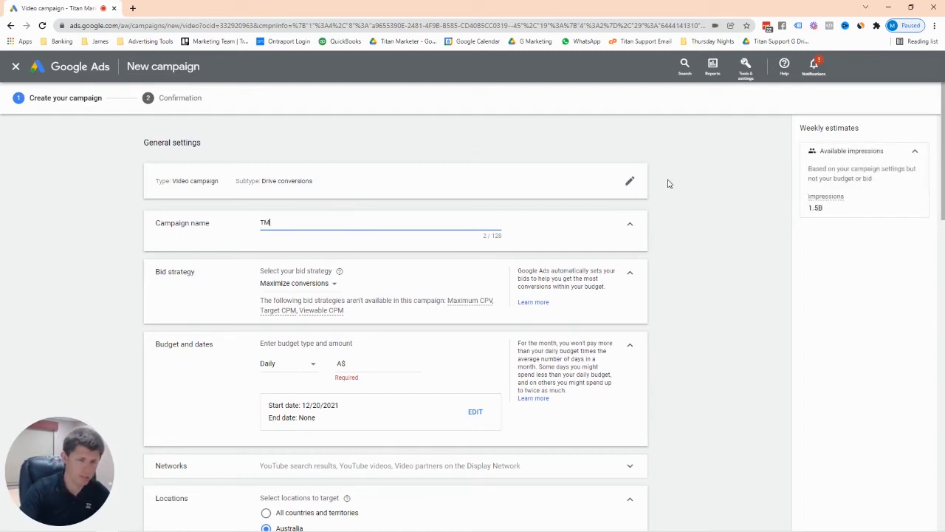
type(" - ")
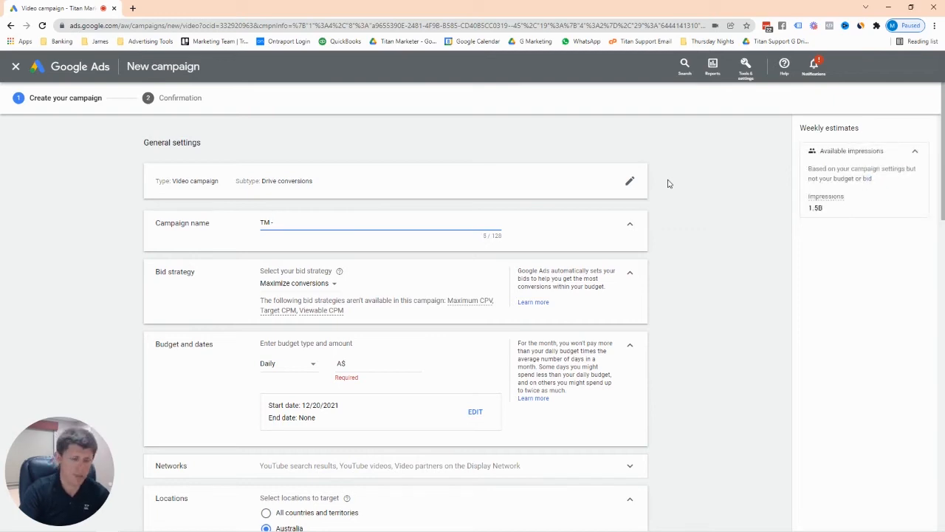
type("V")
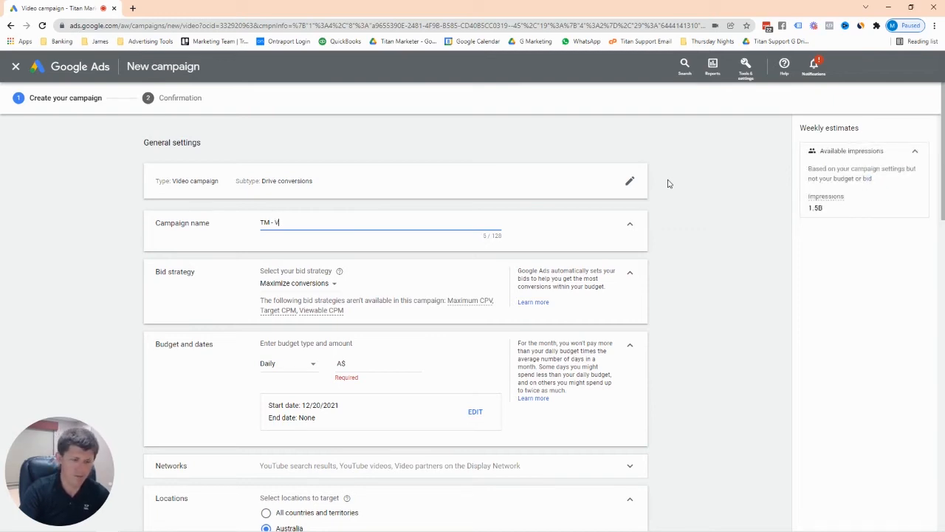
key("BackSpace")
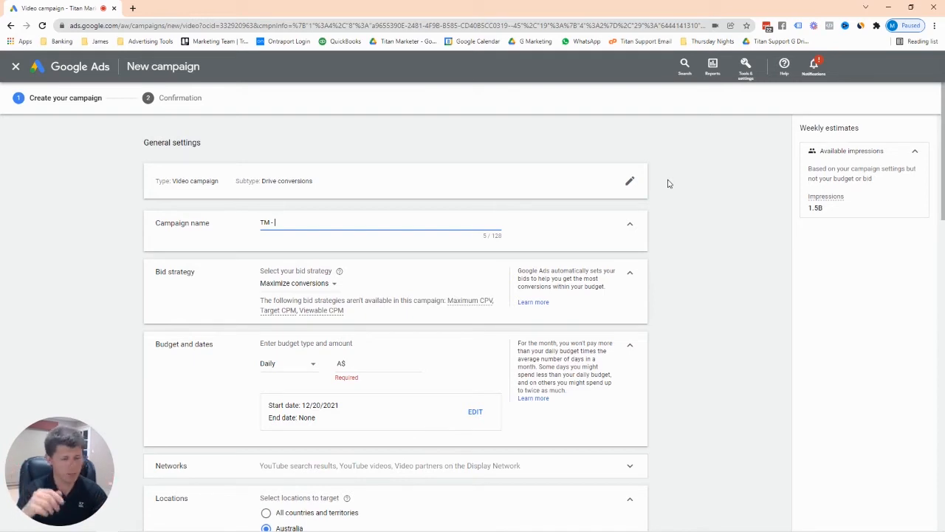
type("CDT")
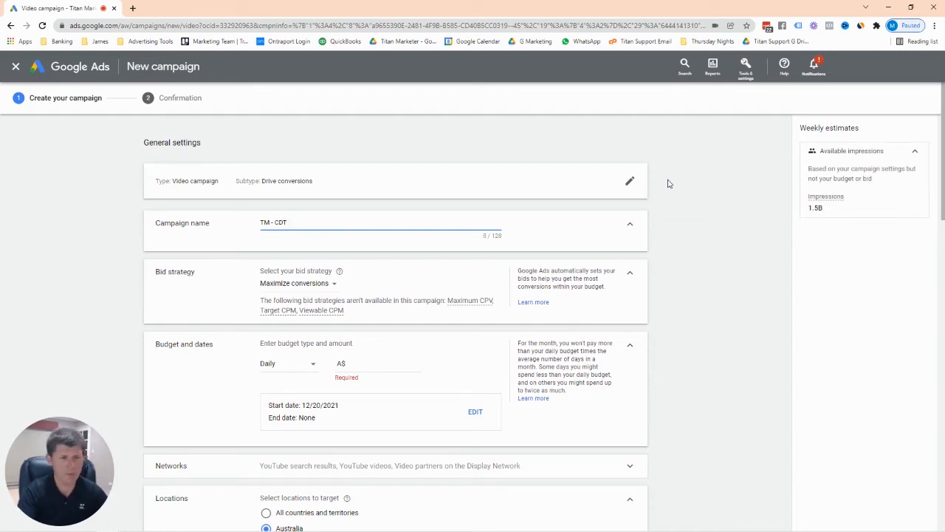
type(" - V")
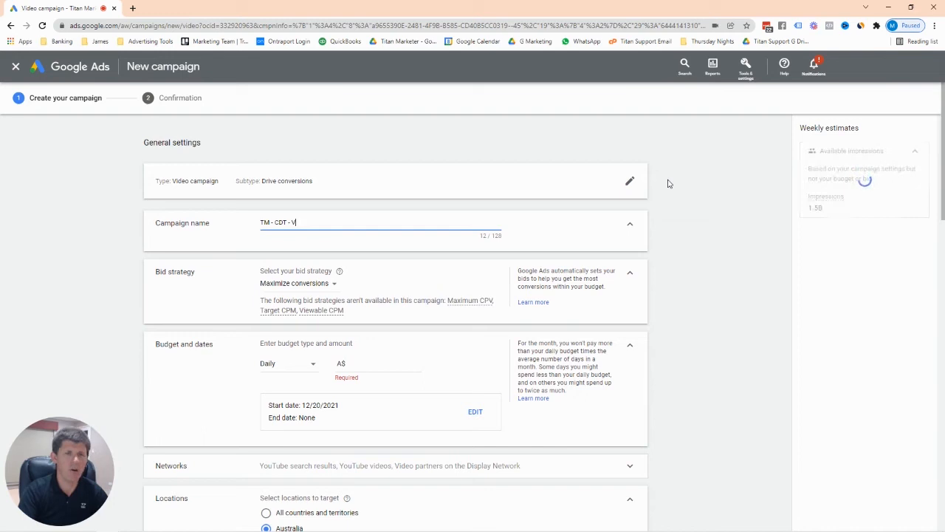
type(" -")
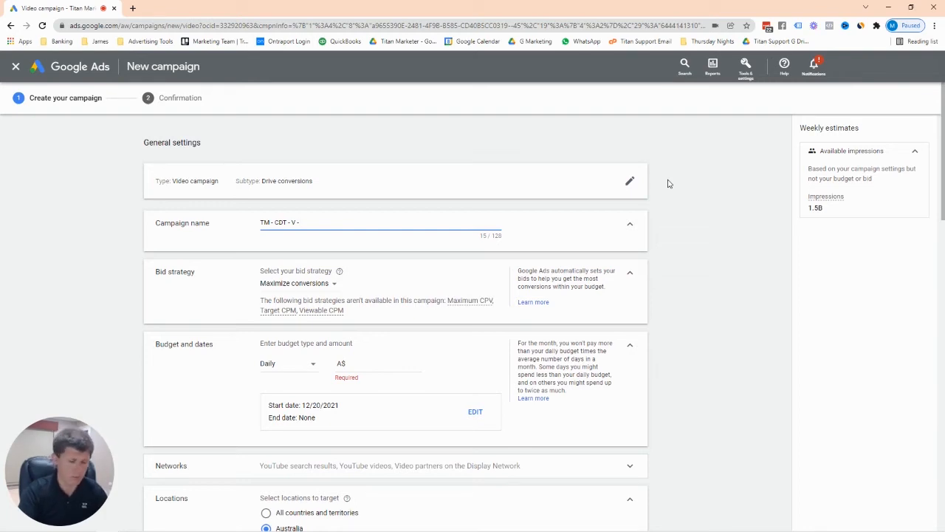
type("India")
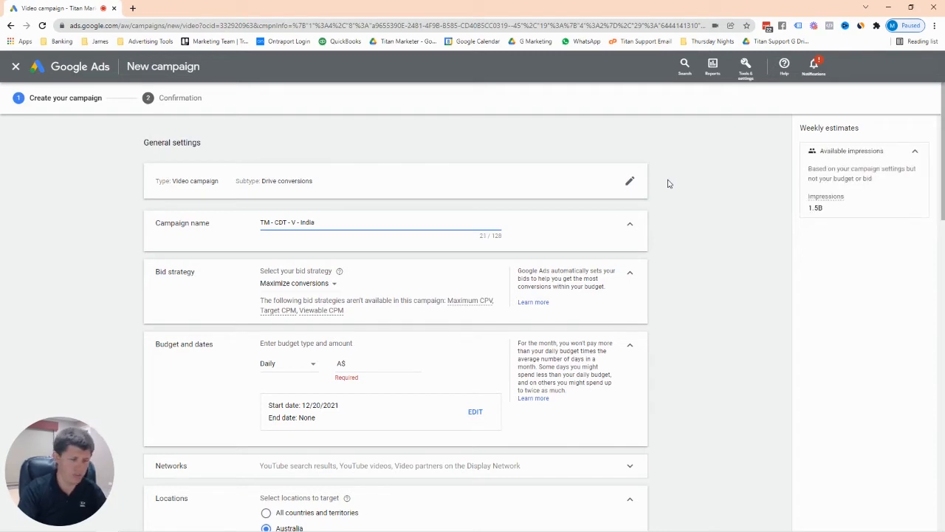
type(" 35-")
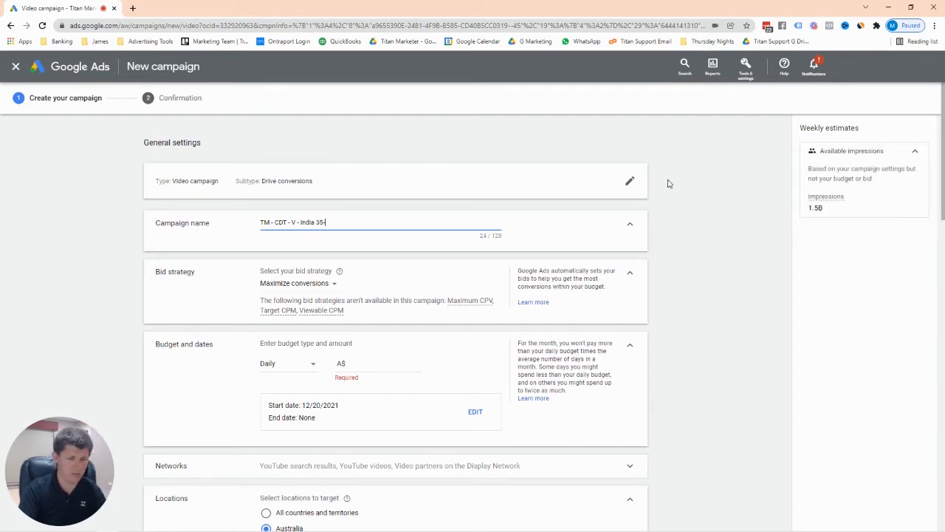
type("6")
type("0 -")
key("BackSpace")
key("BackSpace")
type("pare")
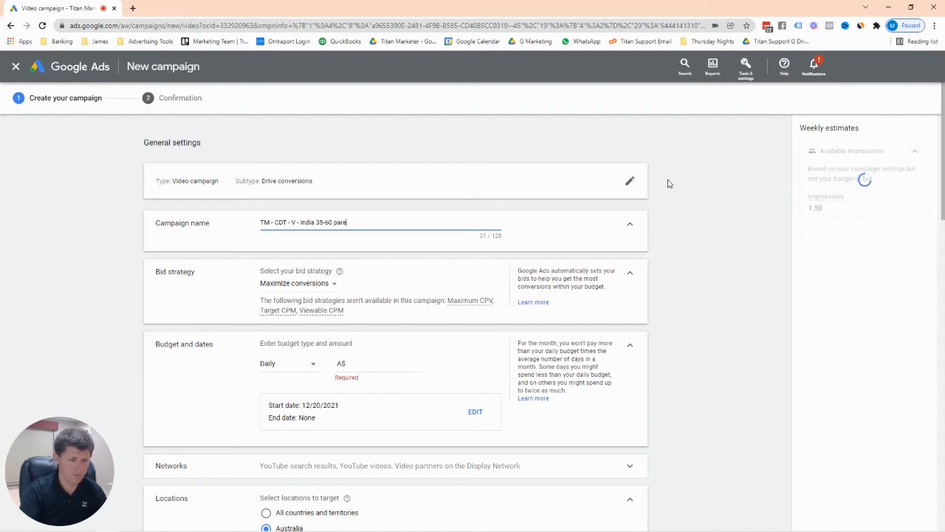
type("nts -")
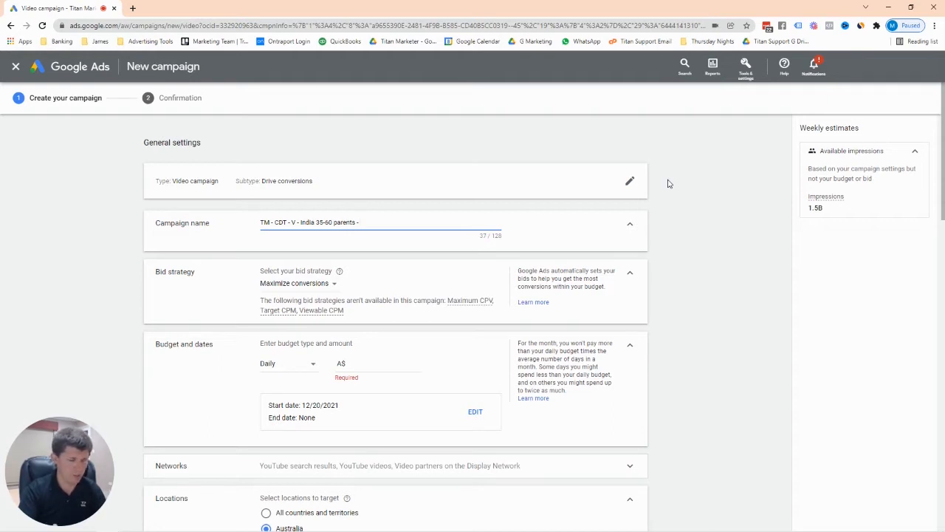
type("21/")
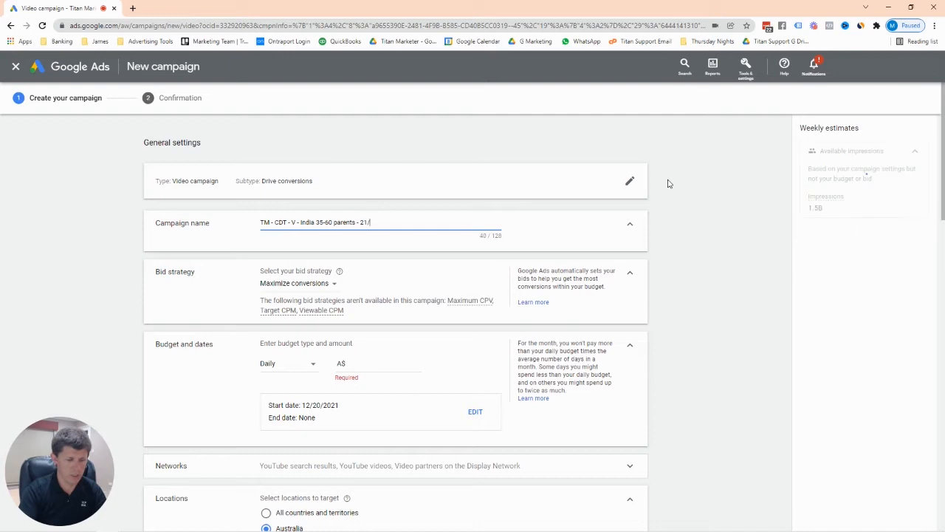
type("12/2021")
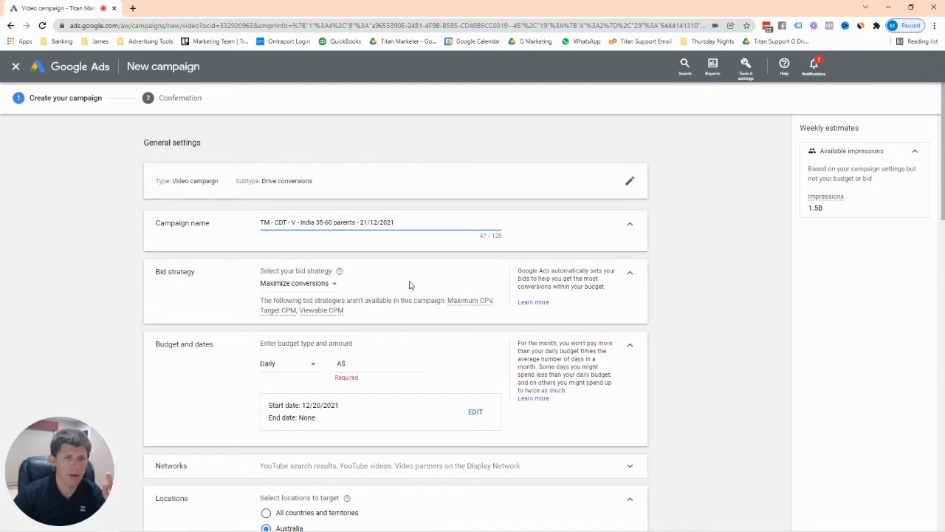
scroll(397, 270, "down", 1)
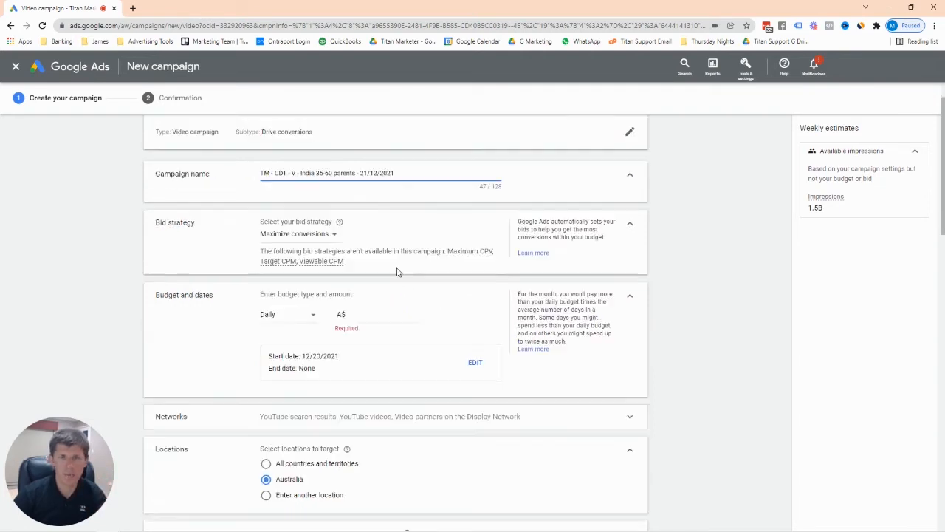
left_click(333, 235)
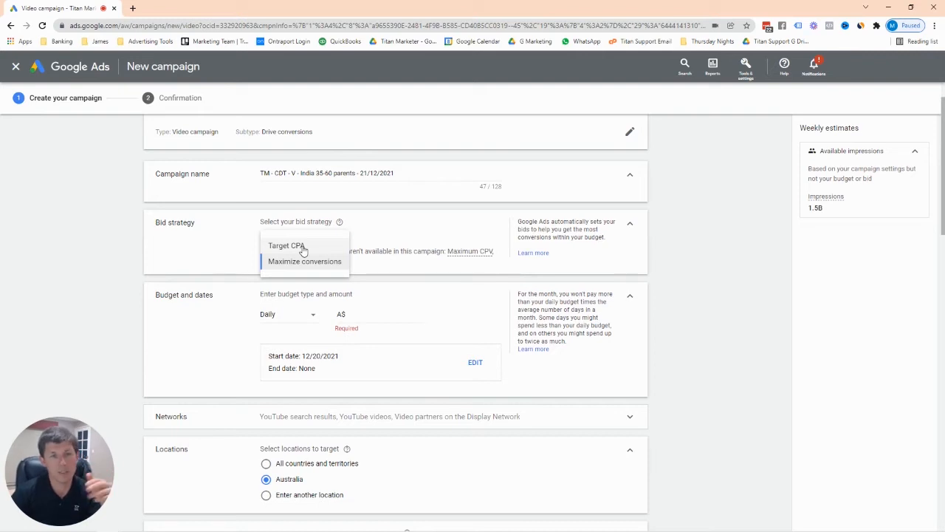
left_click(286, 268)
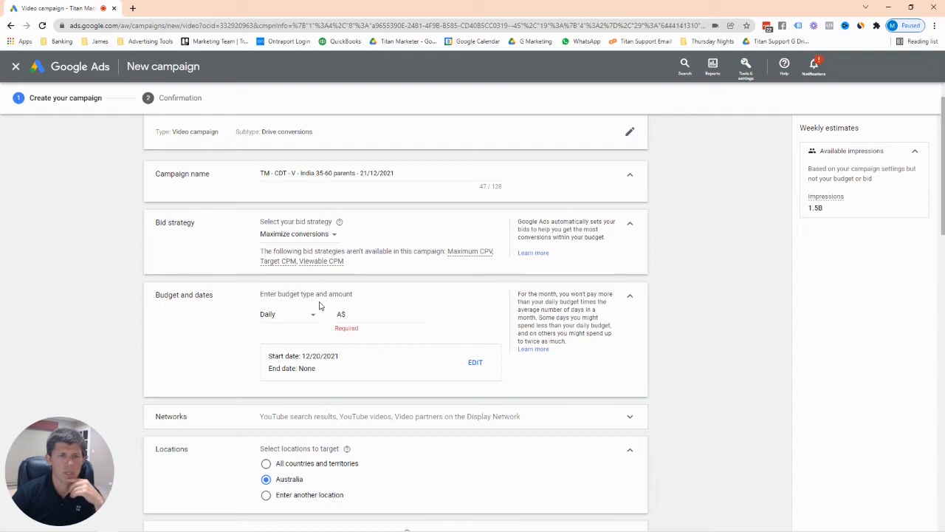
left_click(364, 314)
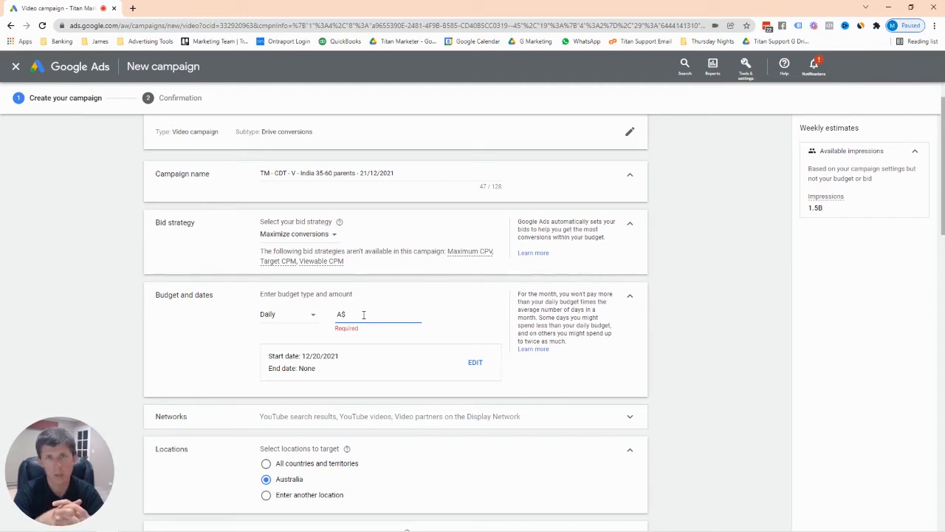
Enter 60.00 as the A$ daily budget amount.
type("60.00")
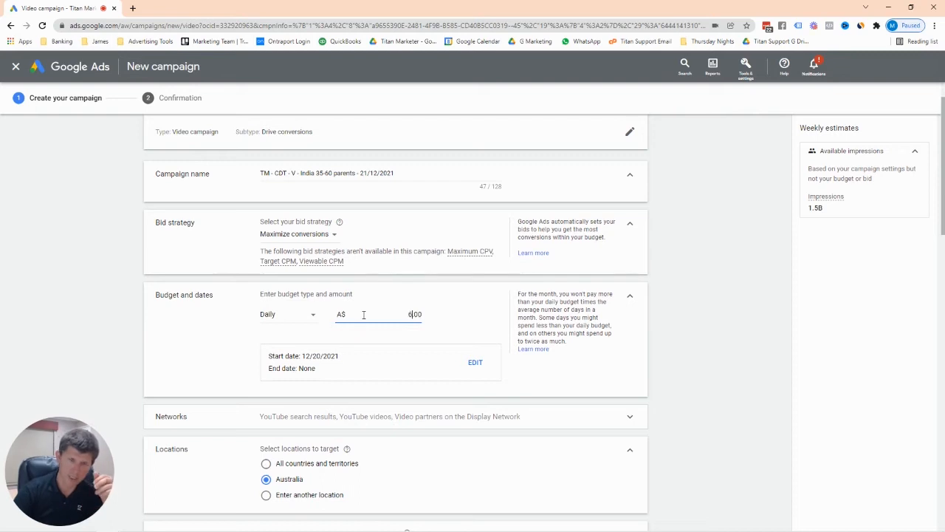
left_click(685, 303)
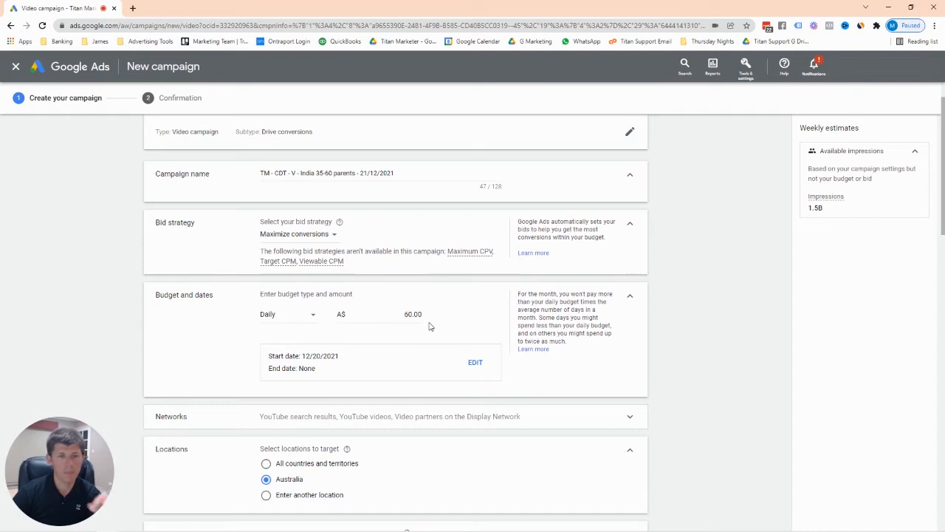
scroll(430, 327, "down", 3)
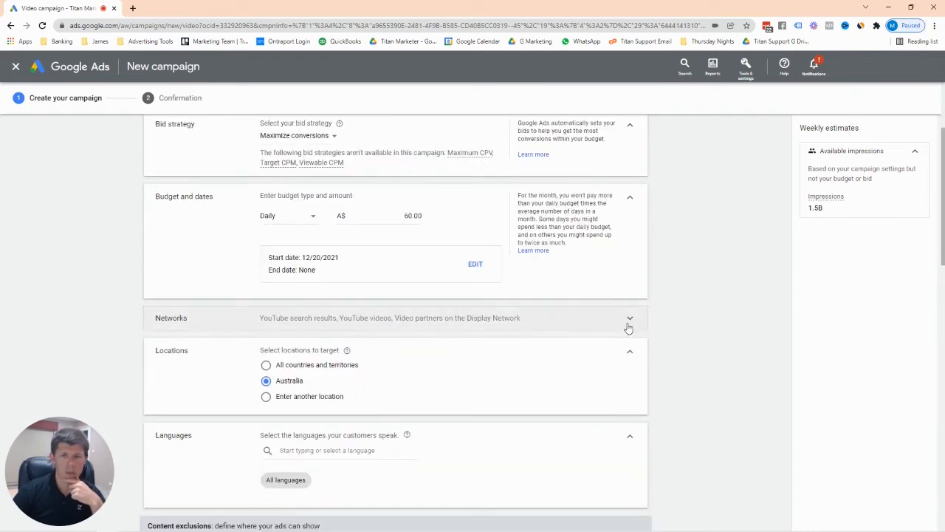
Expand the Networks settings to review the included YouTube networks, then scroll down to Locations.
left_click(628, 325)
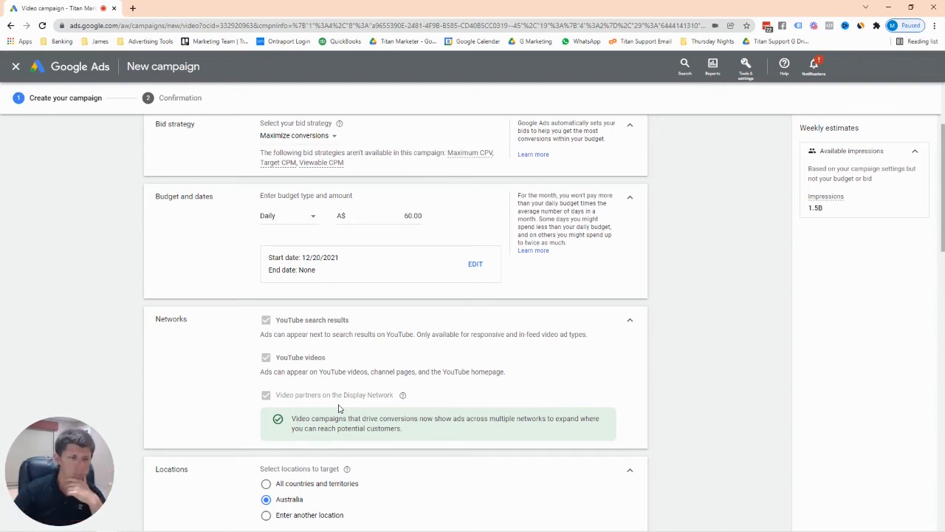
scroll(417, 384, "down", 2)
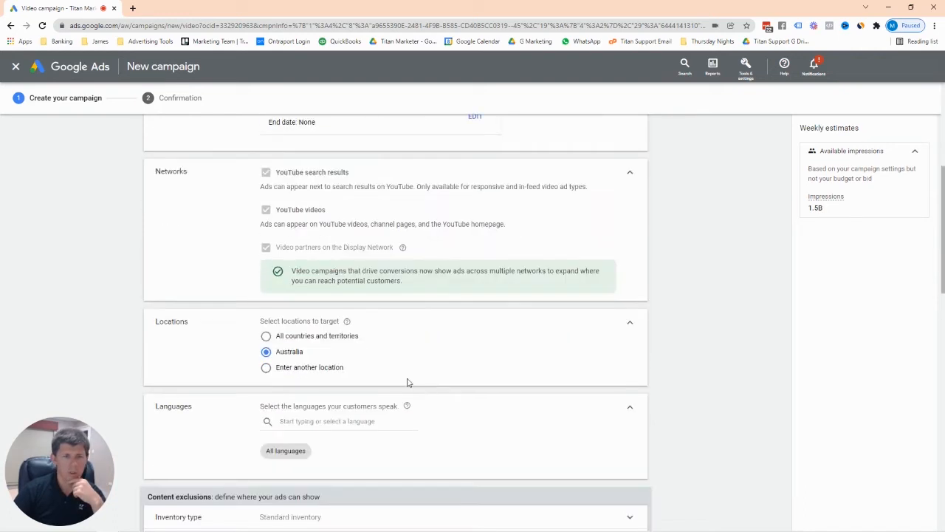
scroll(395, 344, "down", 1)
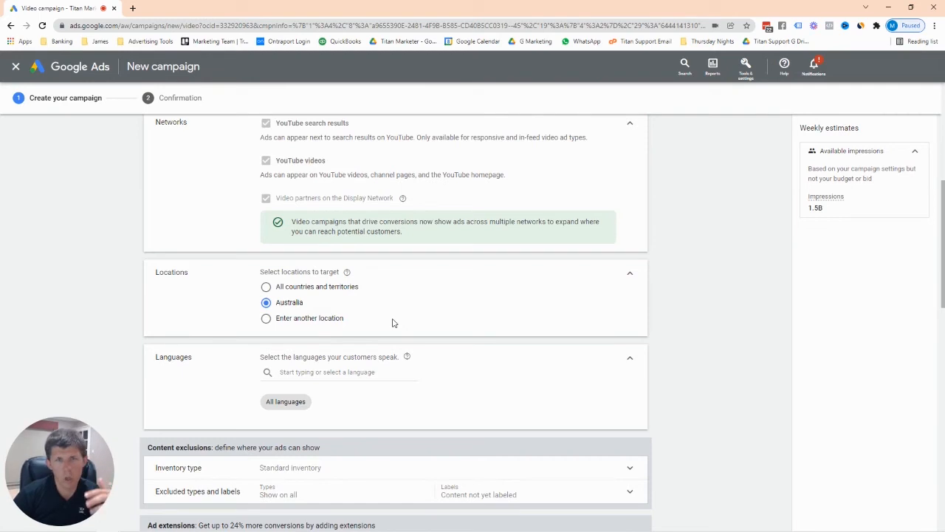
Choose 'Enter another location' and, in advanced search, target Orlando, Florida (city).
left_click(269, 324)
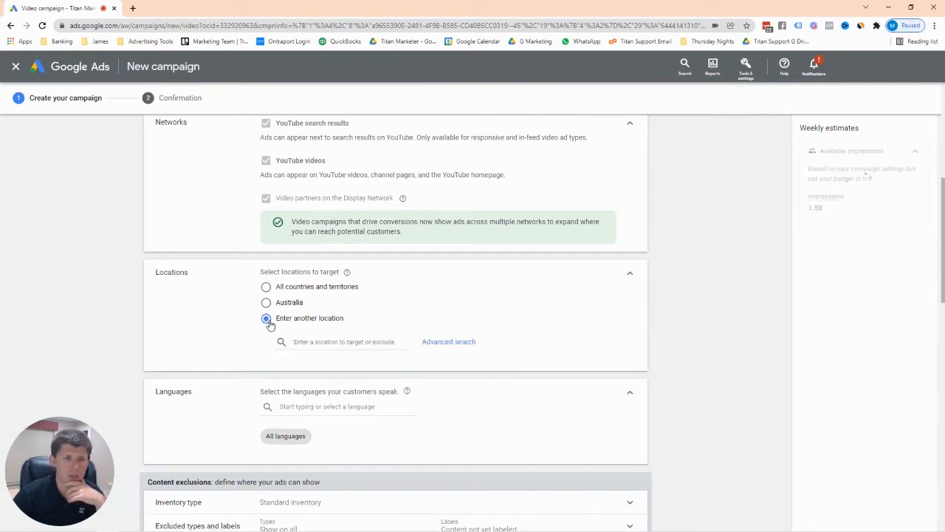
left_click(445, 341)
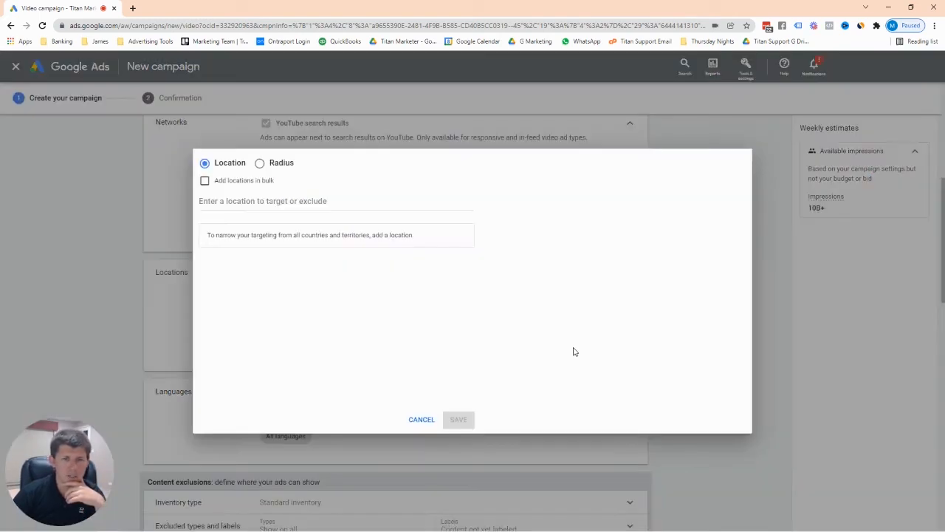
left_click(260, 201)
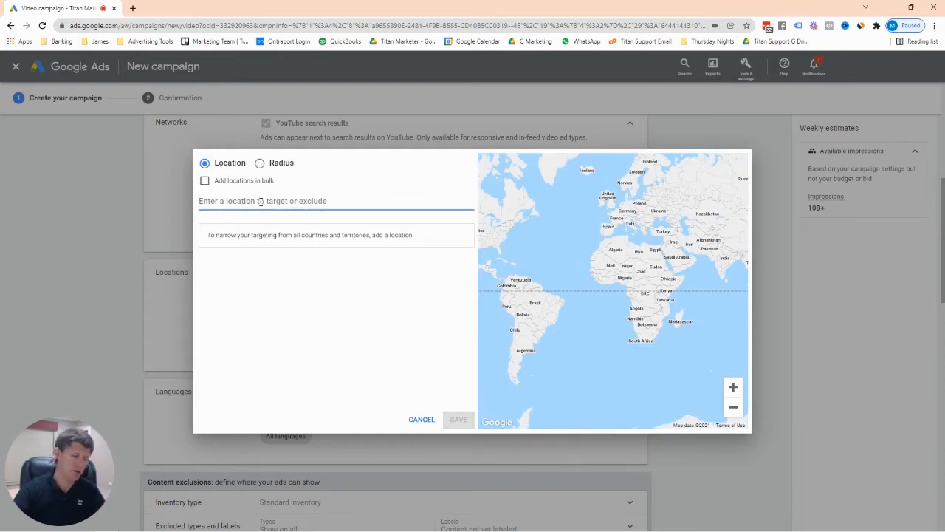
type("Orlando")
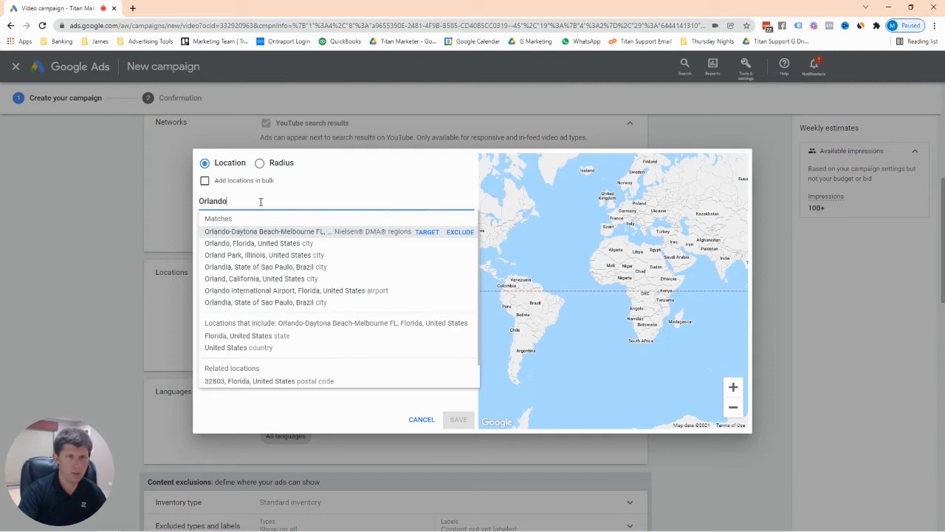
left_click(427, 243)
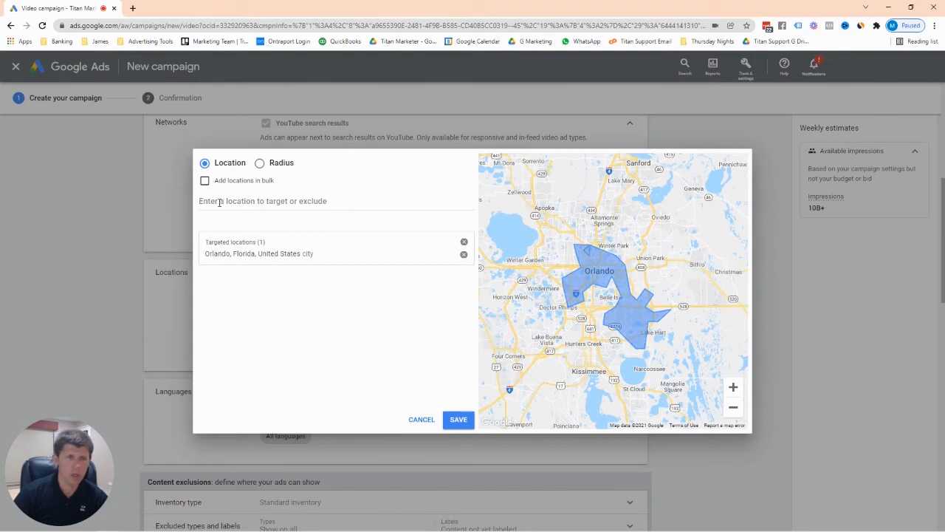
Add radius targeting of 10 mi around Orlando, FL, USA.
left_click(261, 164)
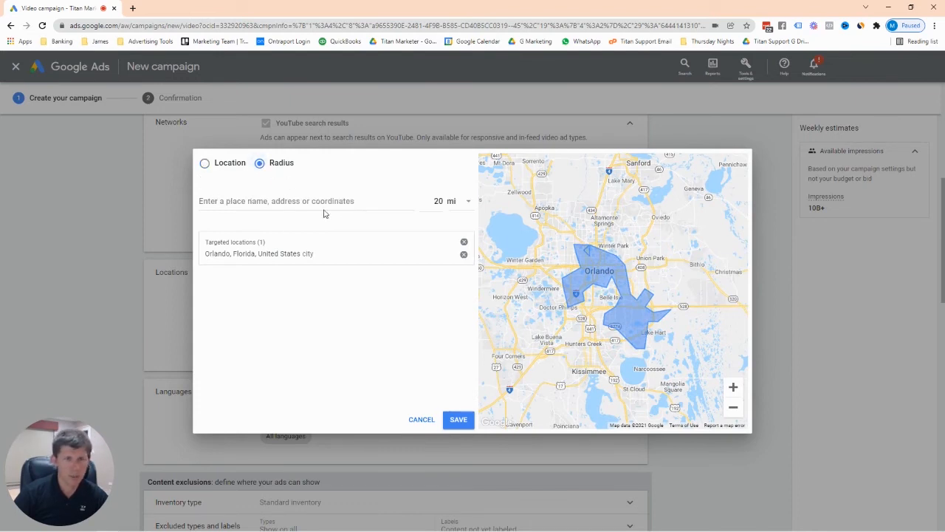
double_click(437, 200)
type("1")
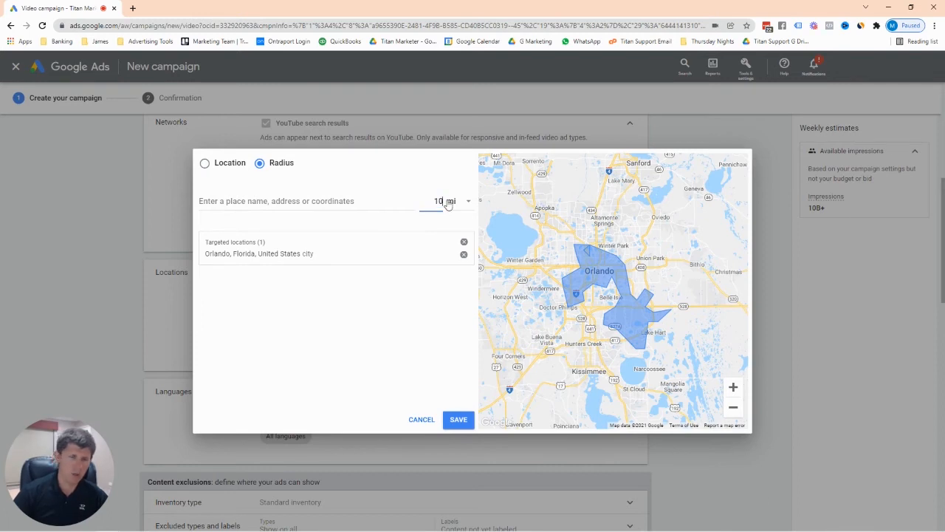
left_click(351, 203)
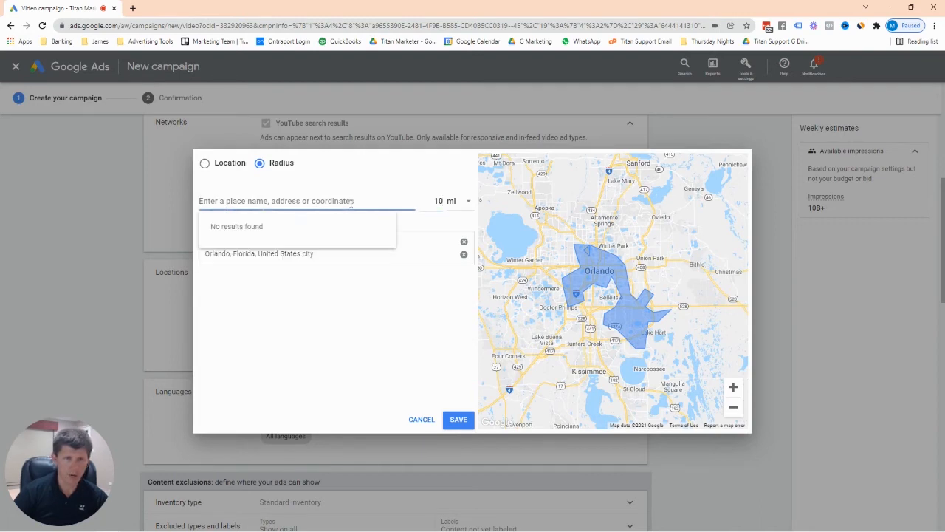
type("Orlando")
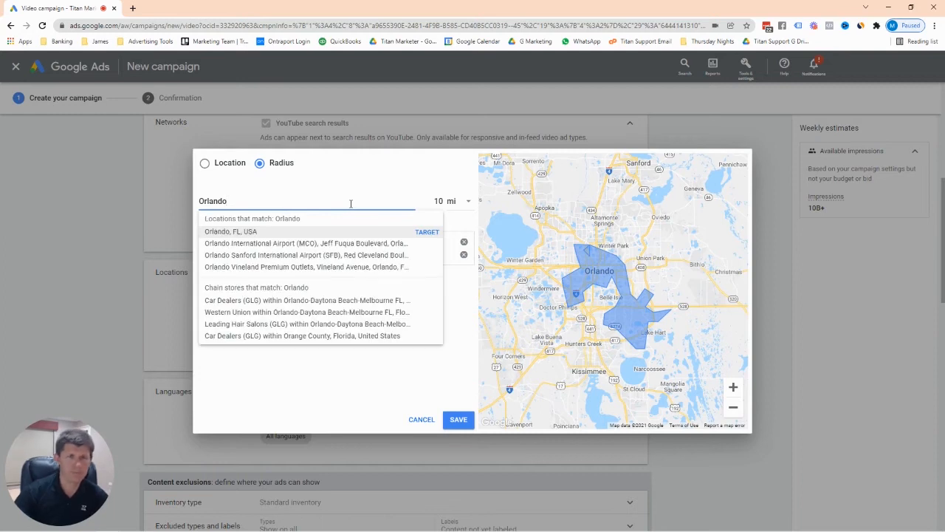
left_click(423, 233)
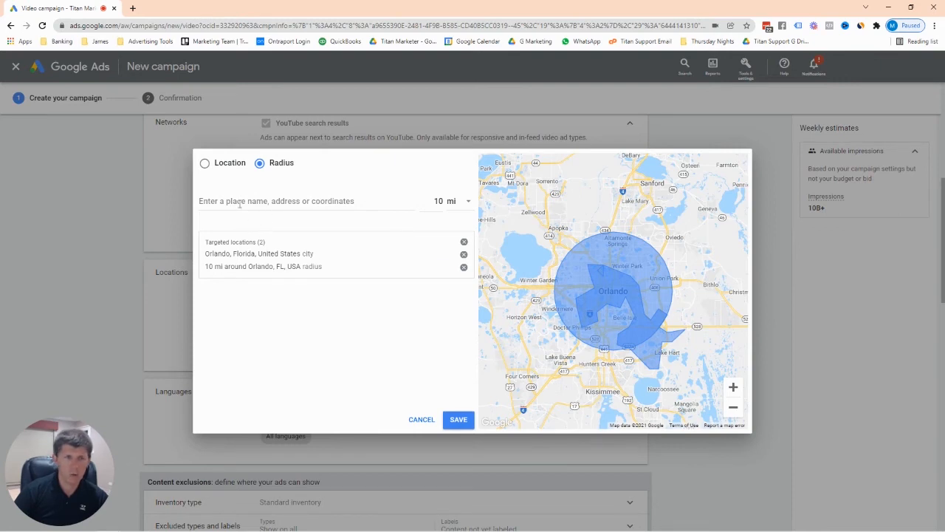
Add Florida state as a targeted location.
left_click(204, 163)
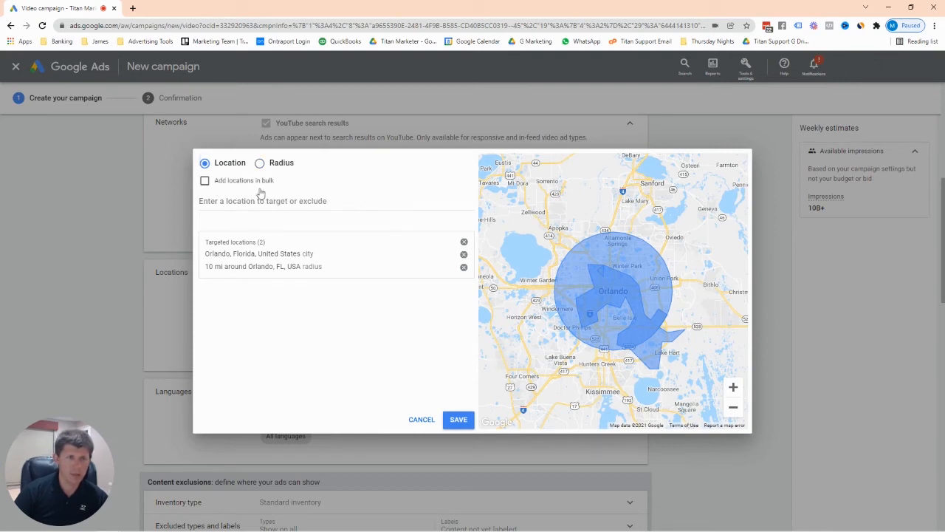
left_click(264, 201)
type("Florida")
left_click(426, 232)
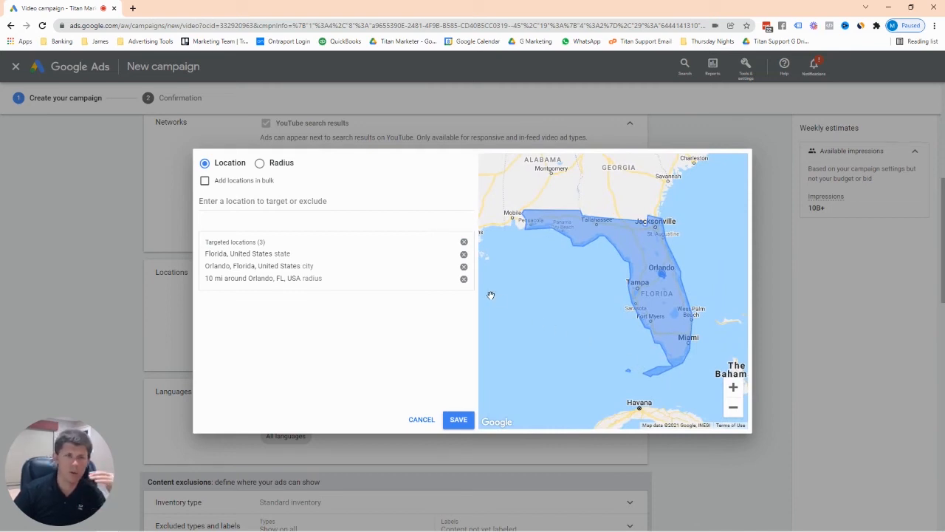
Save the locations Florida, Orlando city and the 10 mi Orlando radius.
left_click(458, 419)
scroll(459, 336, "down", 1)
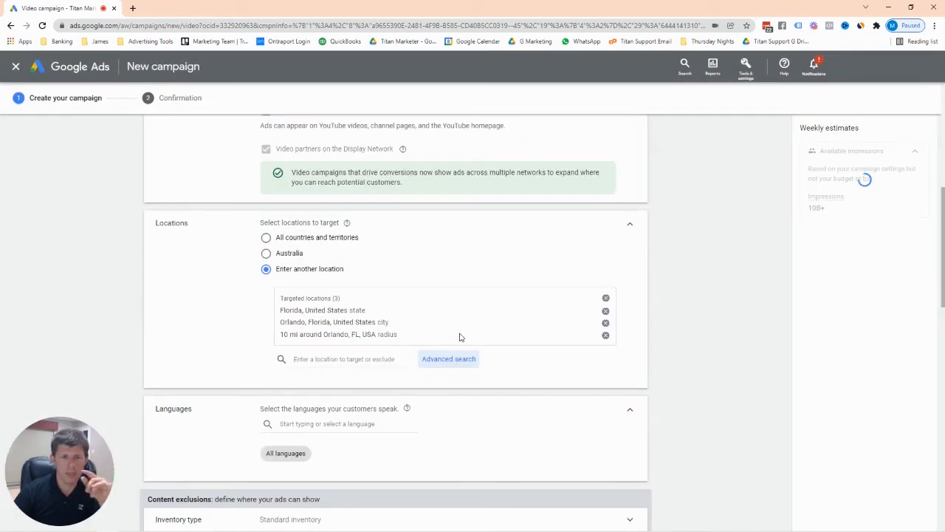
scroll(460, 337, "down", 1)
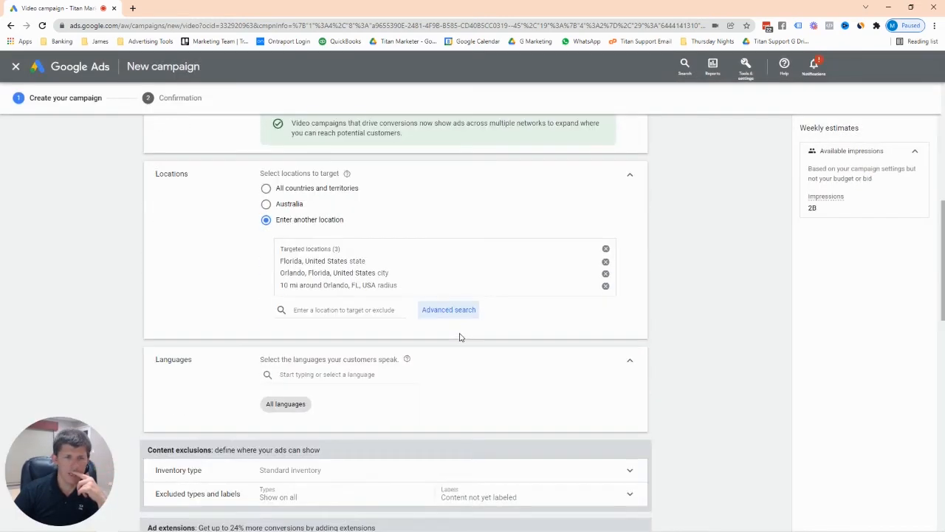
scroll(459, 337, "down", 1)
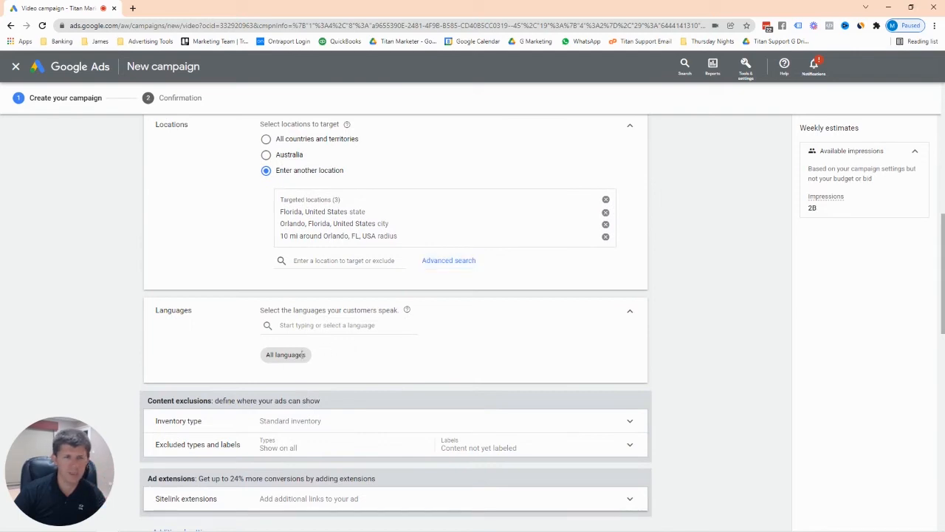
left_click(319, 327)
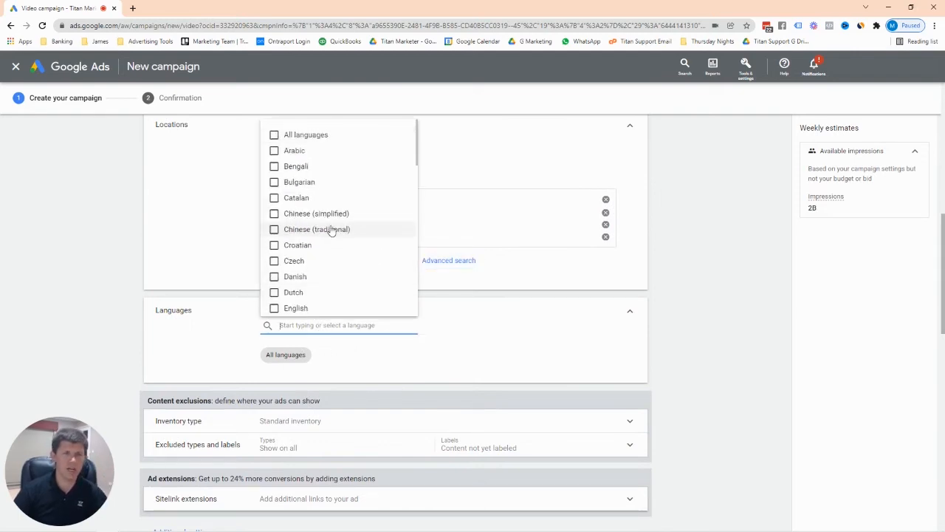
Target English-speaking customers and keep Standard inventory as the inventory type.
left_click(279, 309)
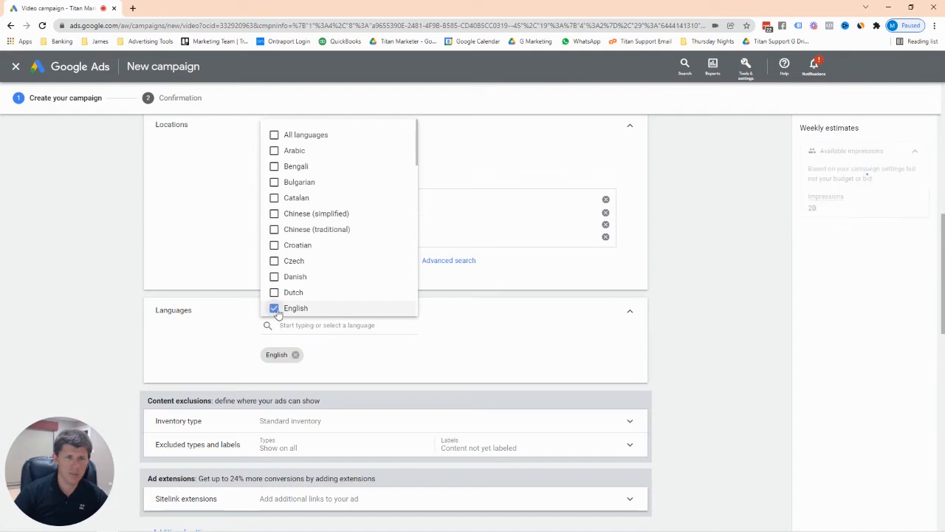
left_click(509, 345)
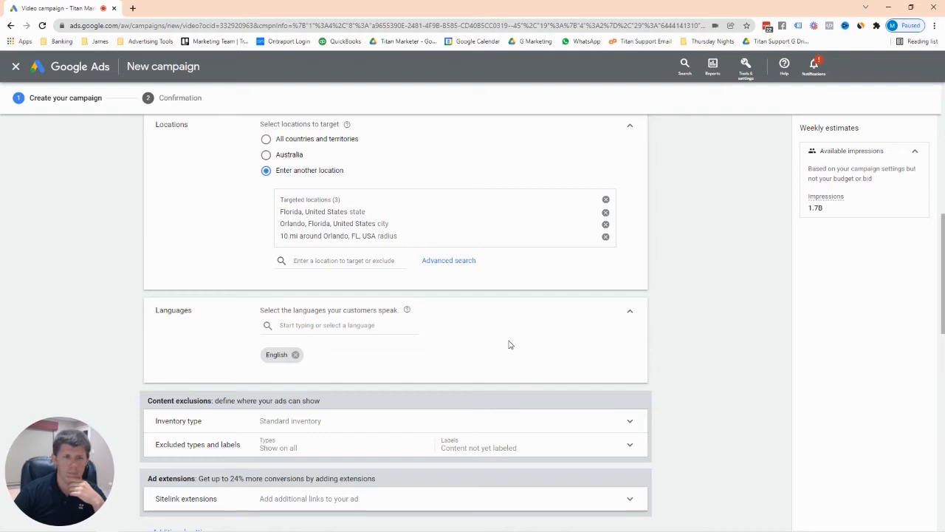
scroll(508, 344, "down", 2)
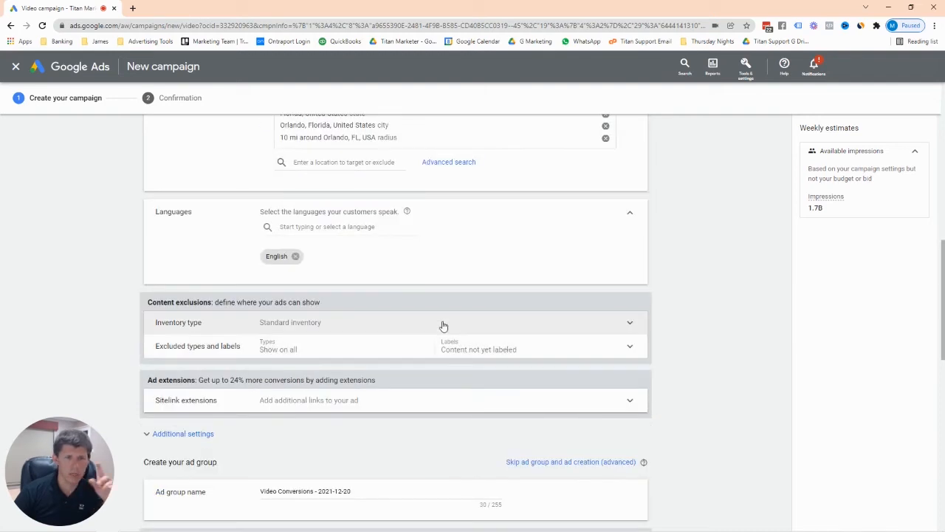
left_click(628, 327)
scroll(464, 378, "down", 1)
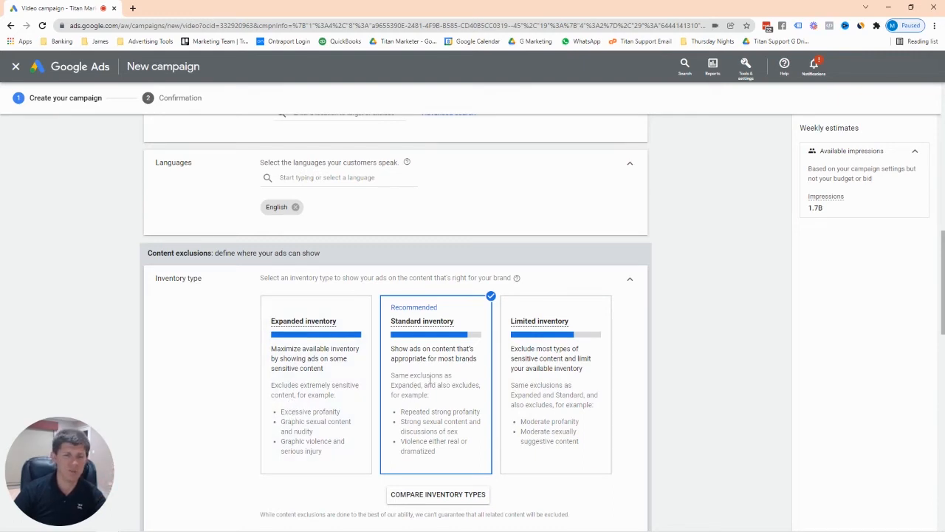
left_click(633, 280)
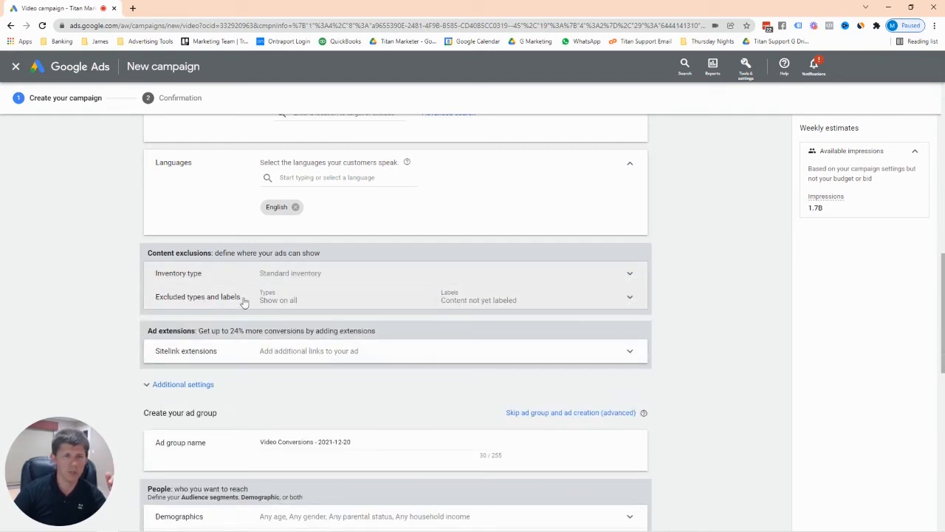
Exclude live streaming videos and embedded YouTube videos under Excluded types and labels.
left_click(617, 300)
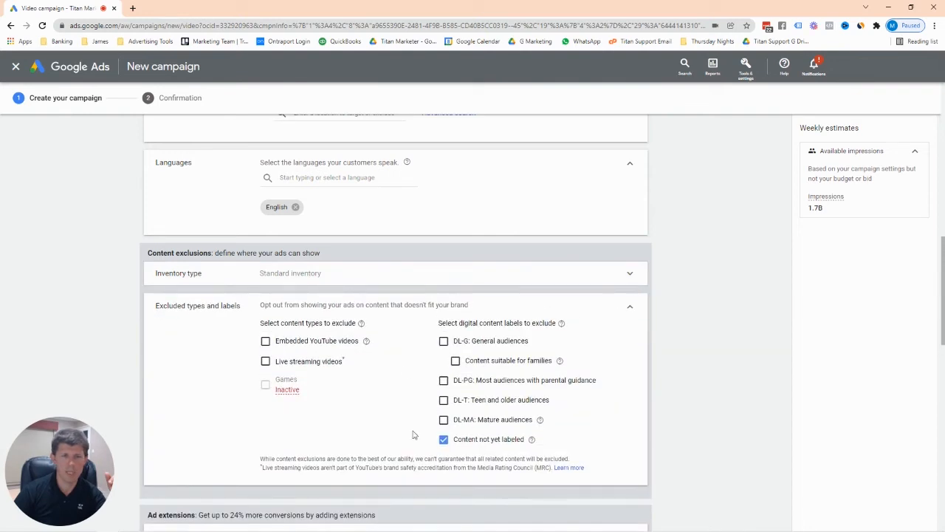
left_click(265, 361)
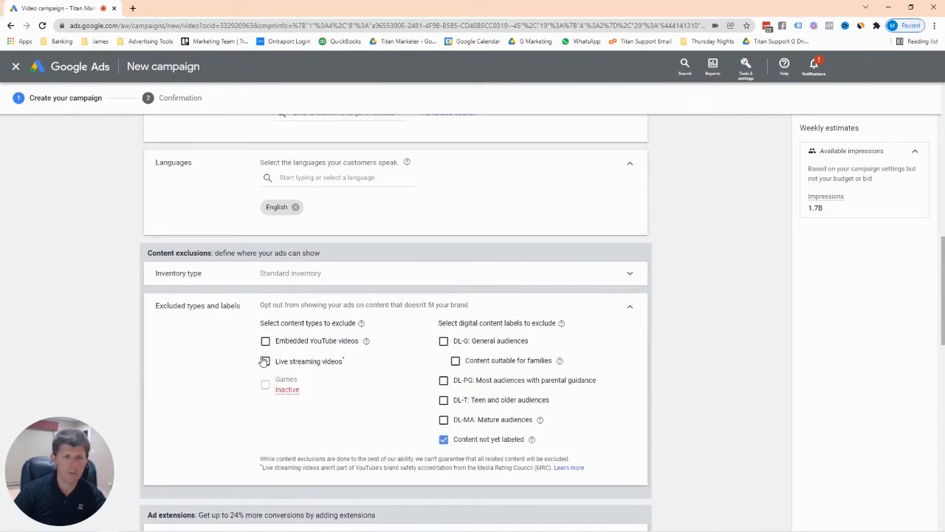
left_click(265, 341)
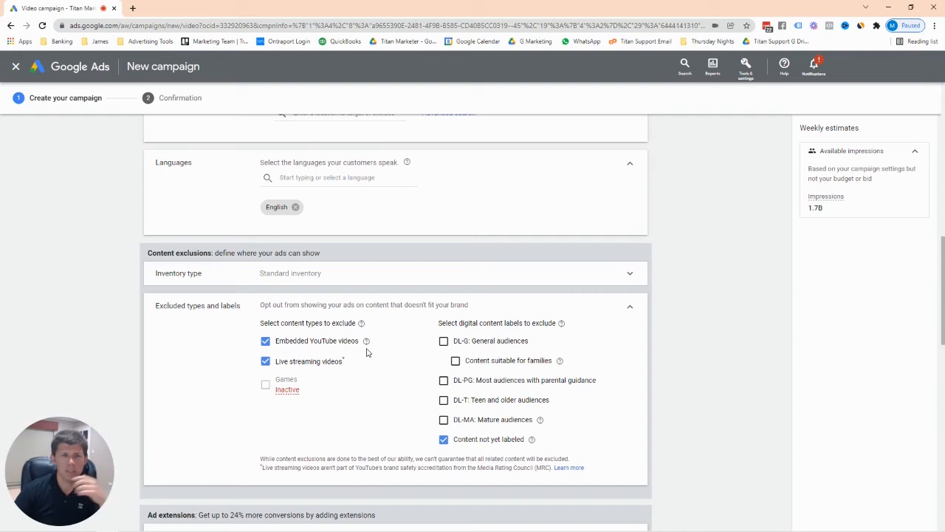
left_click(630, 309)
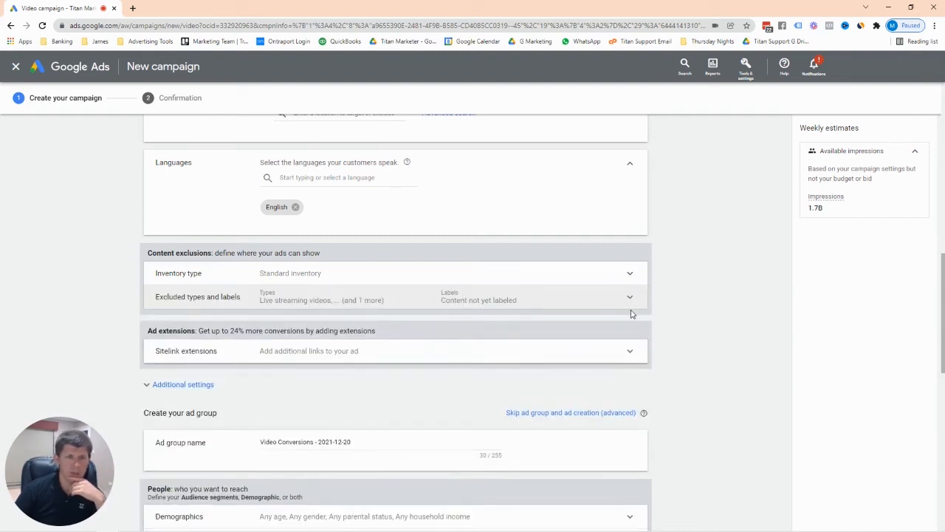
Select the Confirmation, About Us and Marketing Strategy Call sitelink extensions.
left_click(630, 352)
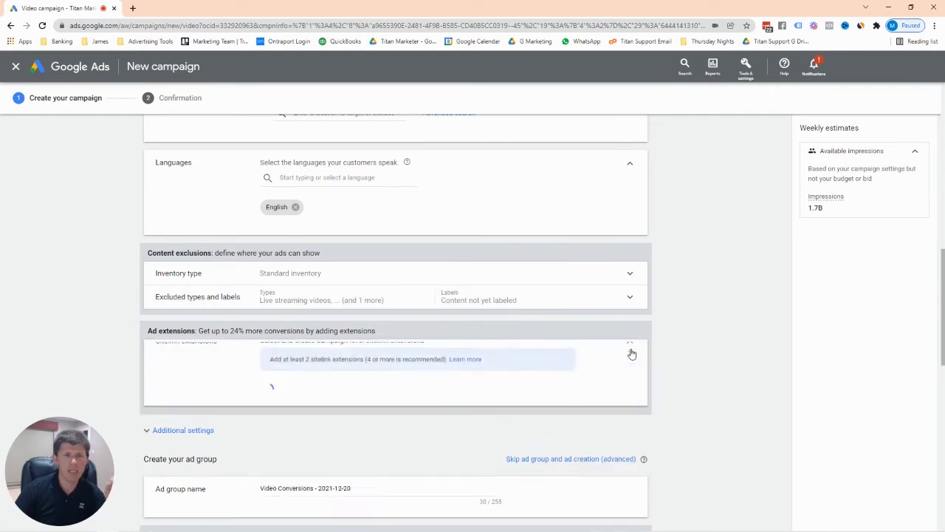
scroll(631, 353, "down", 2)
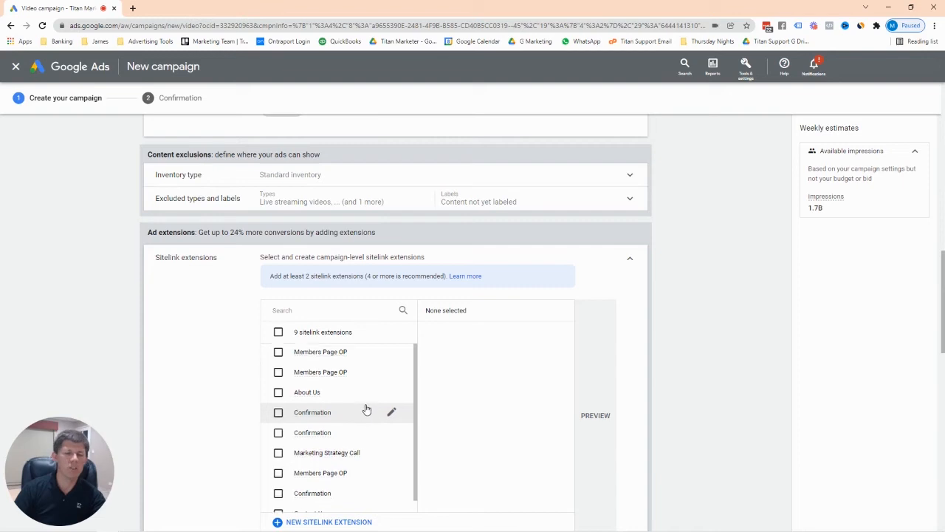
scroll(366, 409, "down", 1)
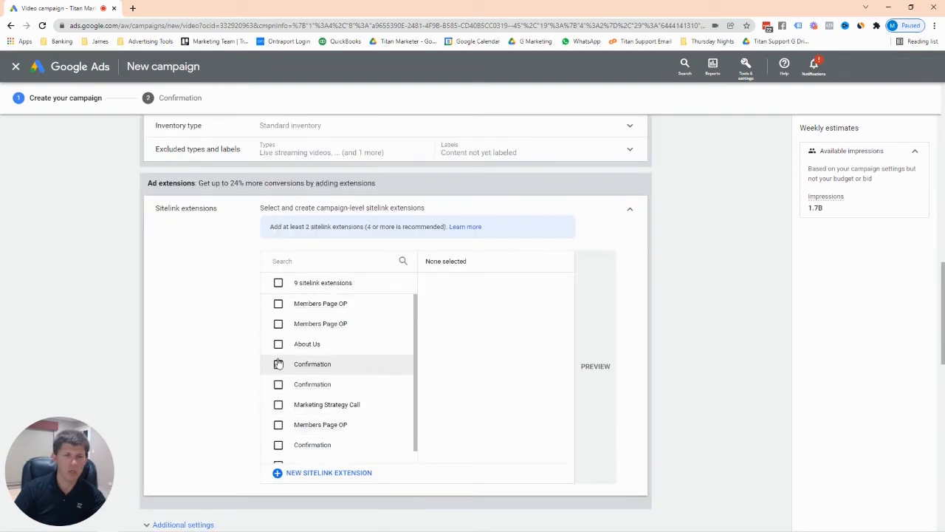
left_click(278, 363)
scroll(333, 384, "down", 1)
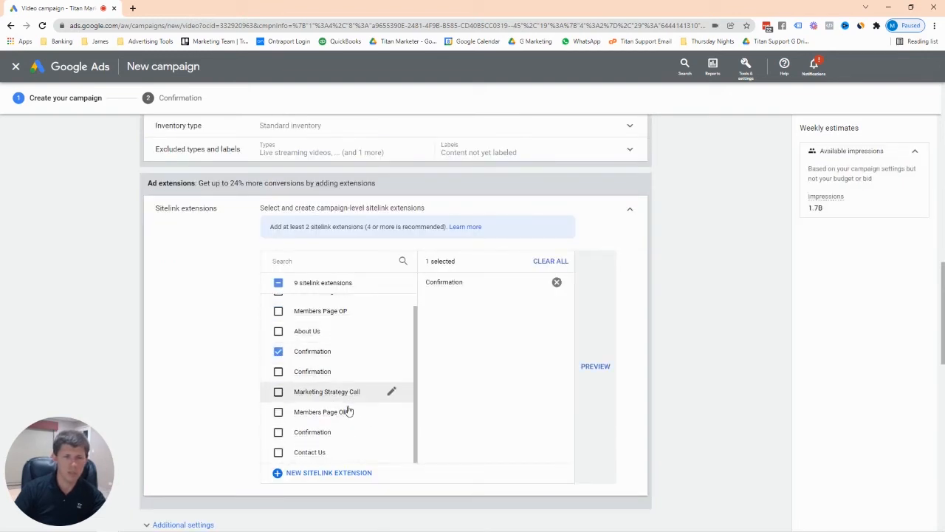
left_click(279, 332)
left_click(278, 392)
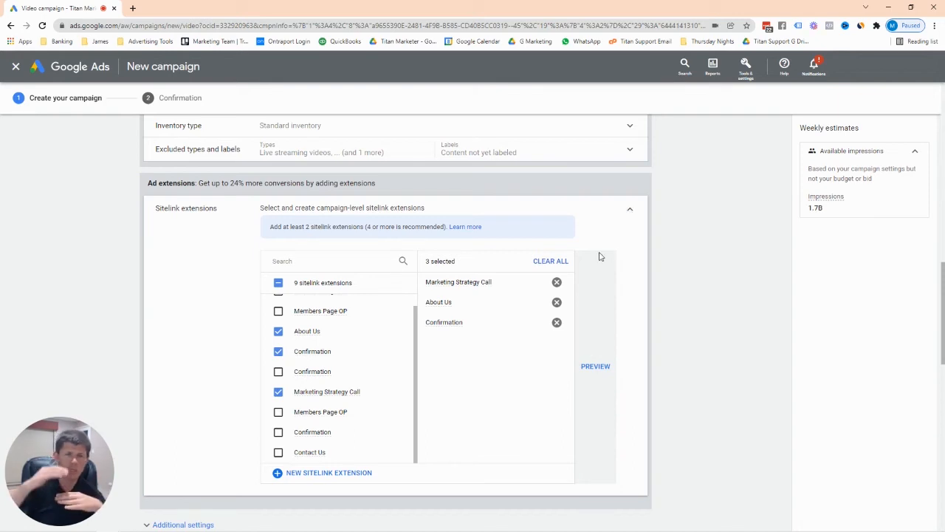
left_click(593, 367)
scroll(418, 349, "down", 1)
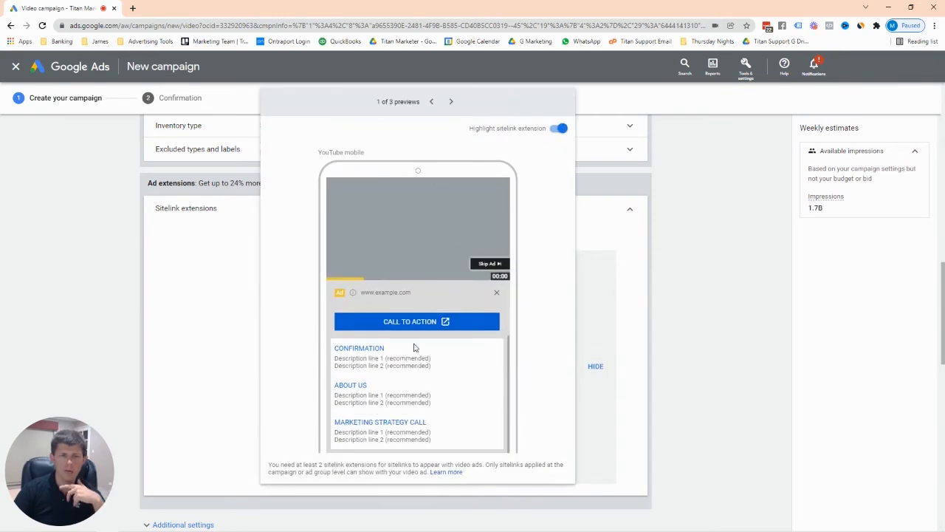
scroll(384, 363, "up", 1)
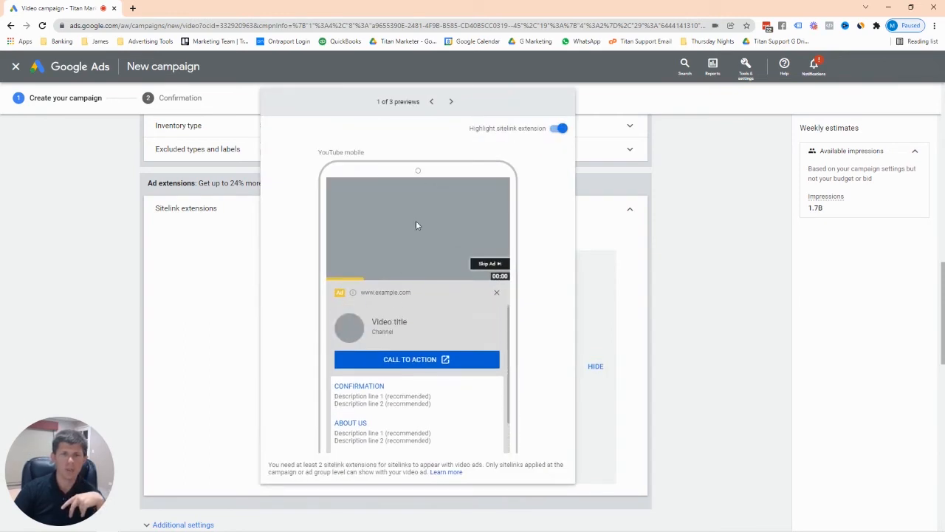
left_click(452, 102)
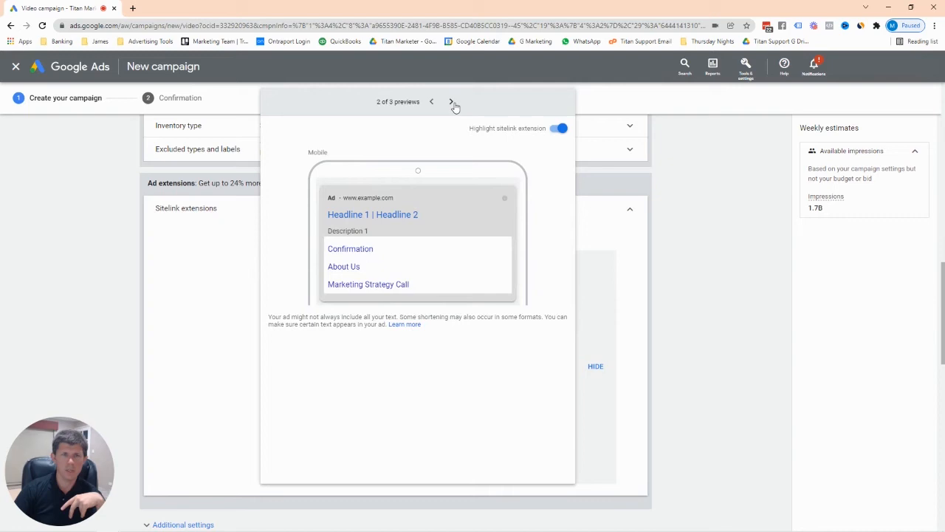
left_click(451, 103)
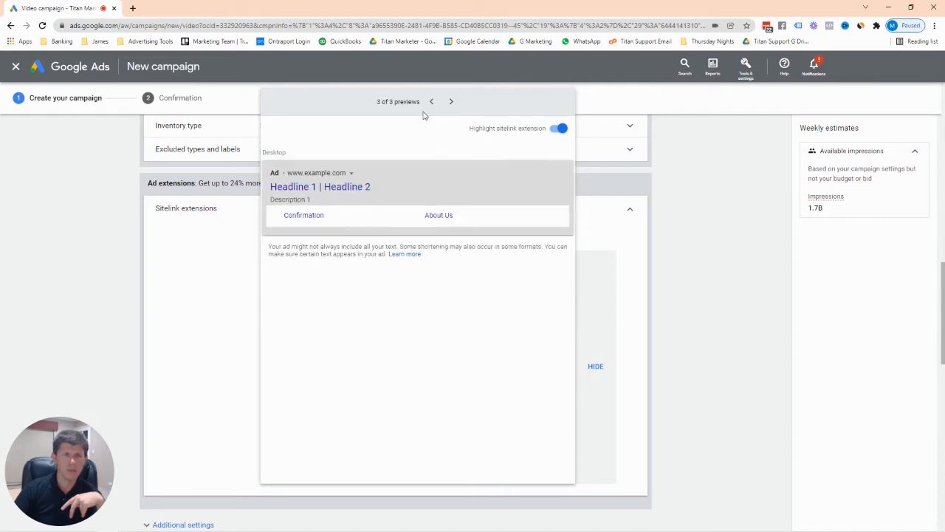
left_click(432, 102)
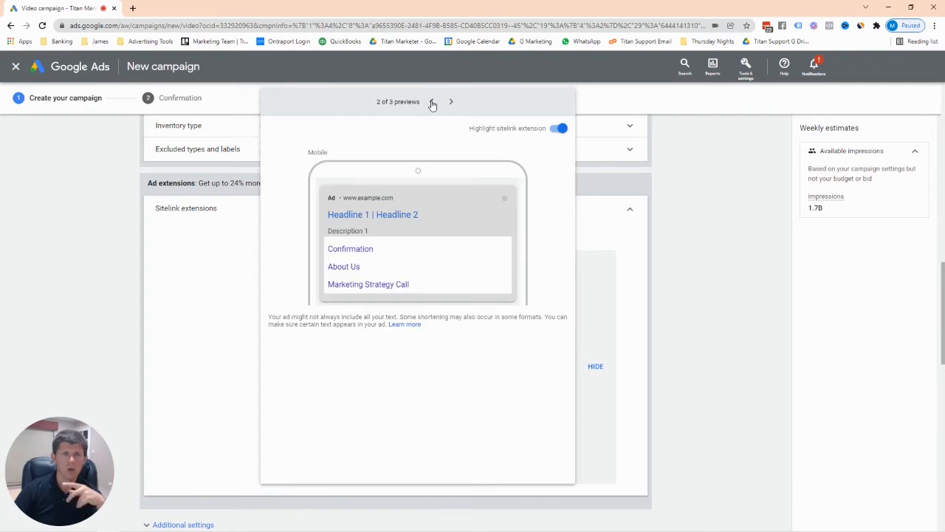
left_click(432, 102)
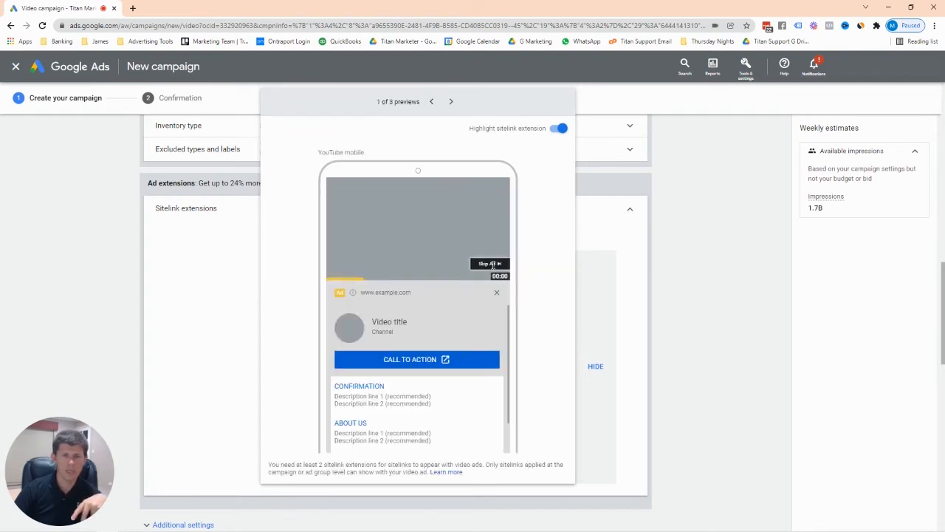
scroll(395, 382, "down", 1)
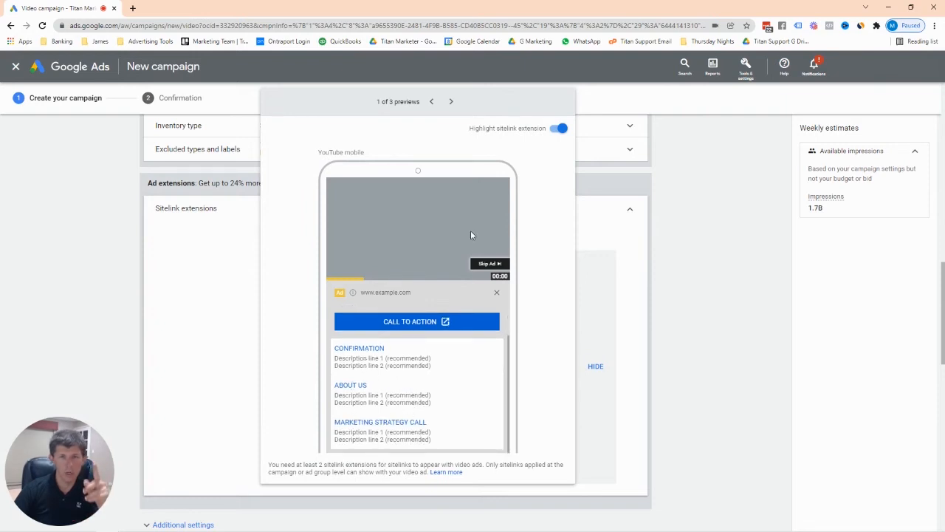
left_click(636, 267)
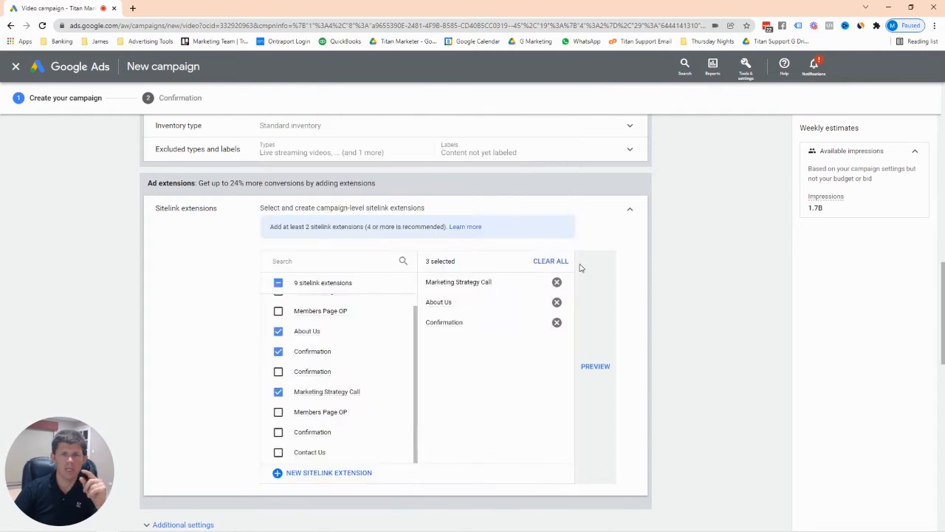
Set specific device targeting with TV screens excluded, keeping computers, mobile phones and tablets.
left_click(631, 213)
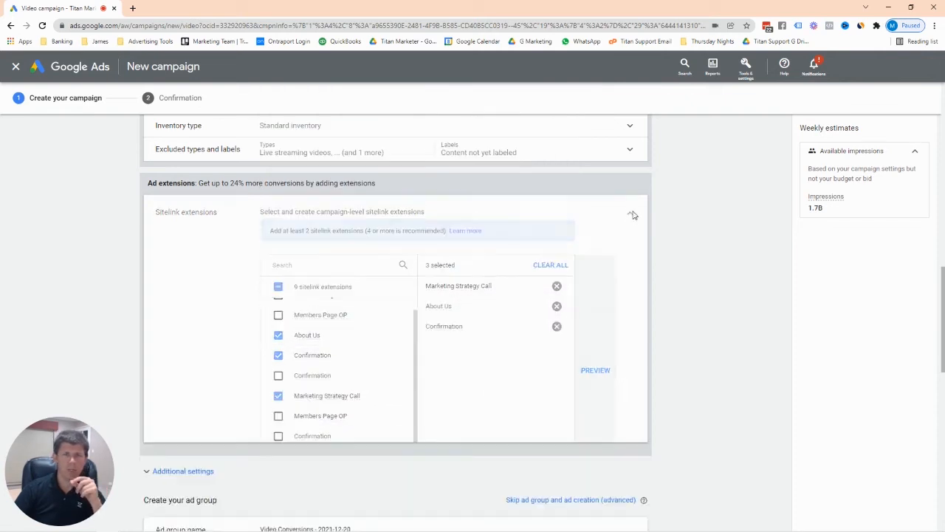
left_click(204, 238)
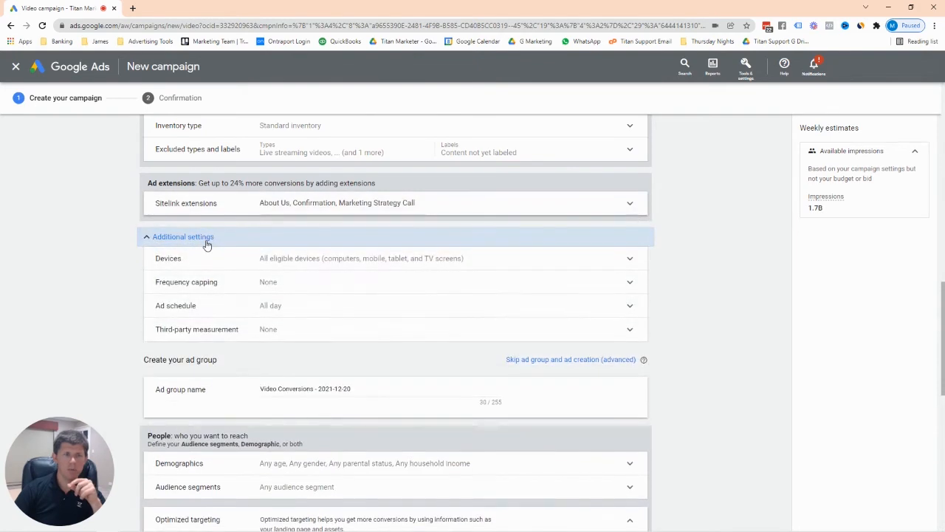
left_click(580, 263)
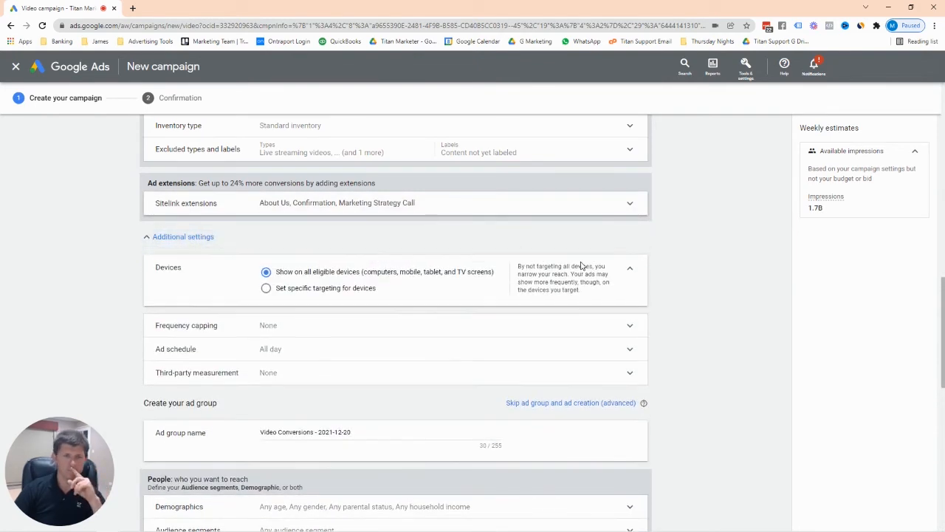
left_click(306, 289)
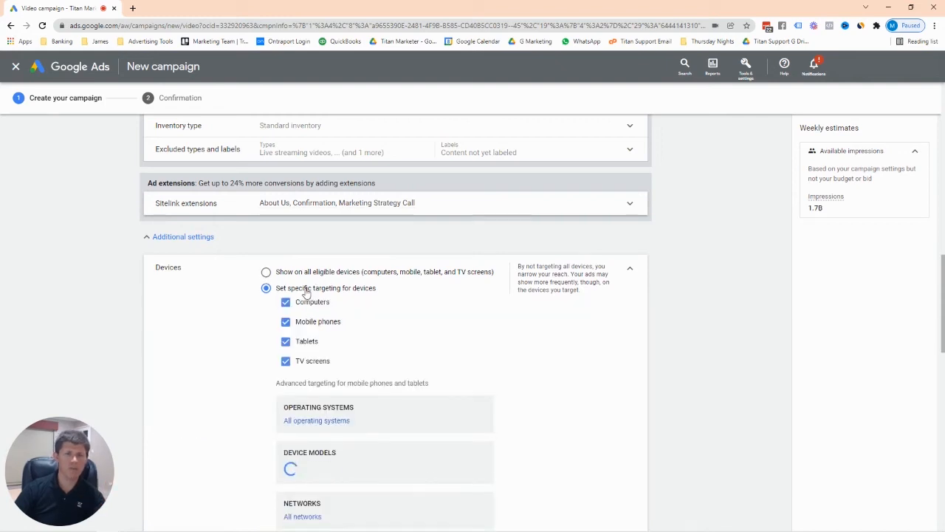
left_click(285, 361)
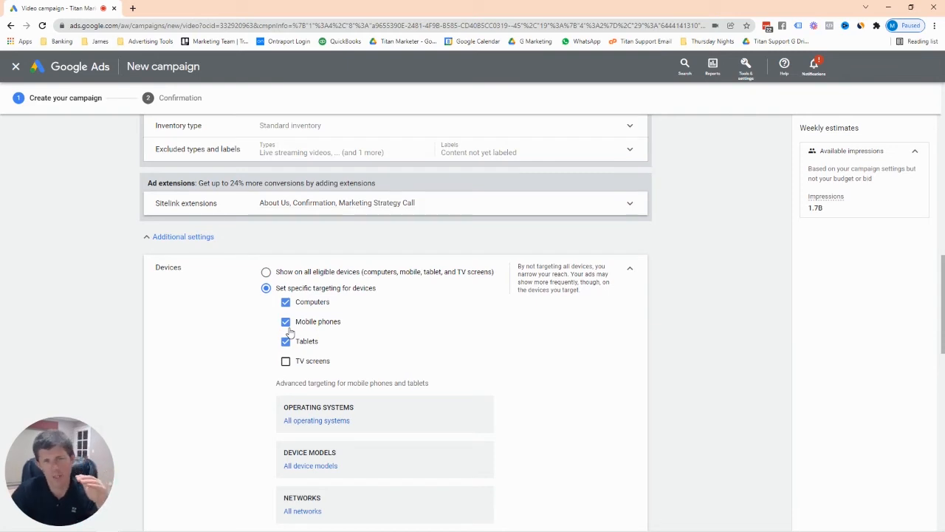
left_click(287, 323)
left_click(289, 343)
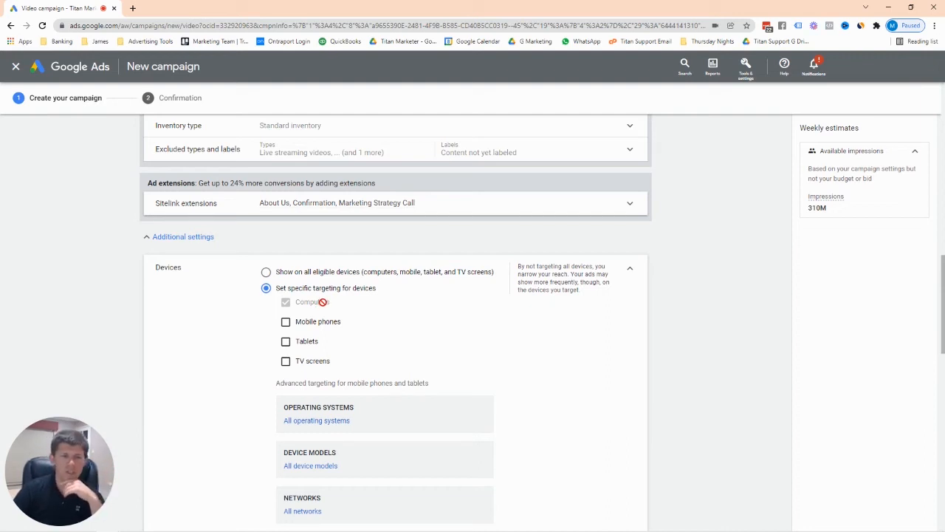
left_click(286, 323)
left_click(285, 341)
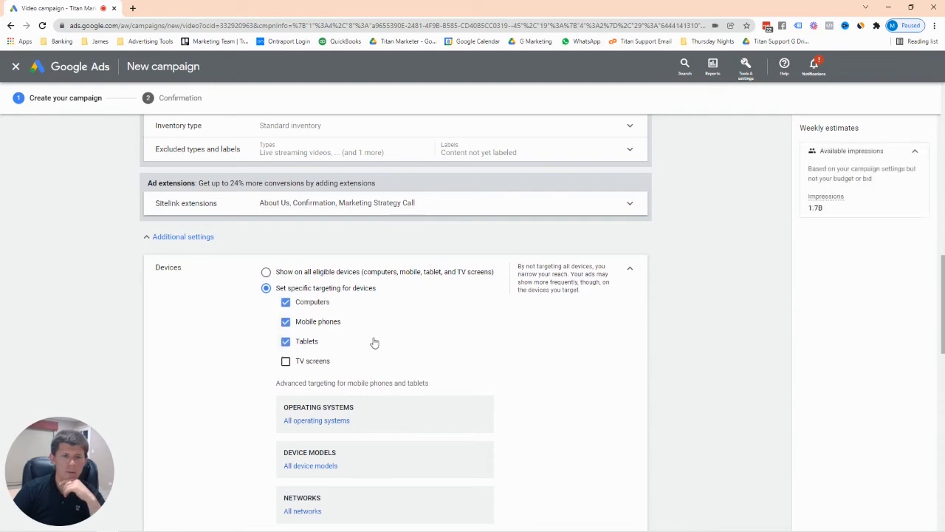
scroll(373, 342, "down", 1)
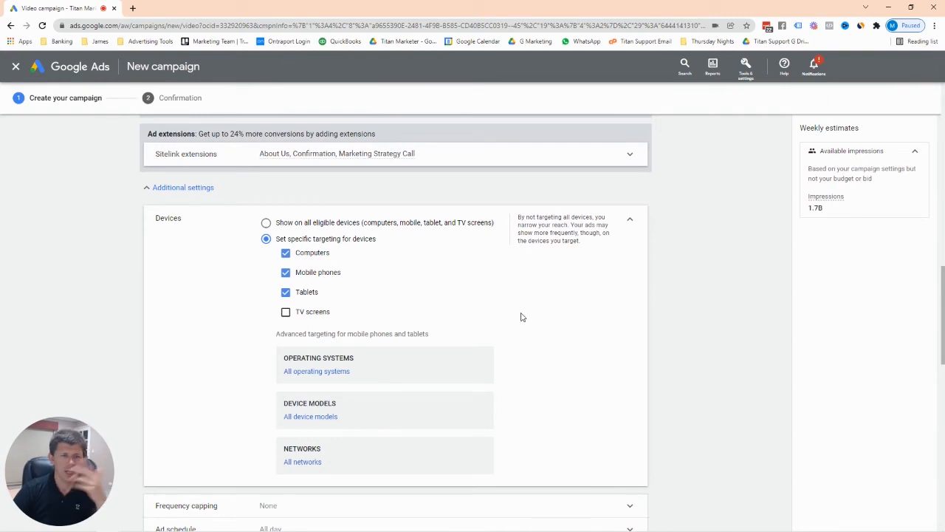
left_click(631, 223)
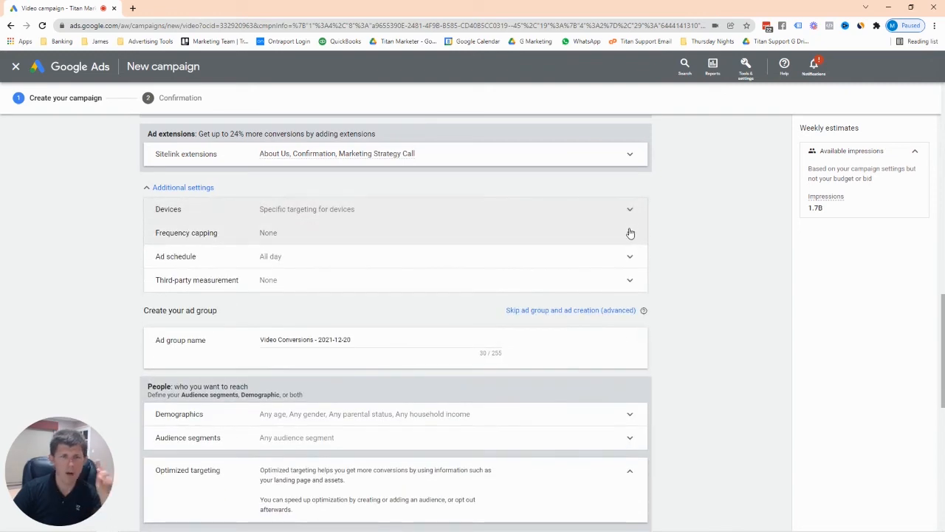
Cap impression frequency at 3 impressions per day.
left_click(631, 232)
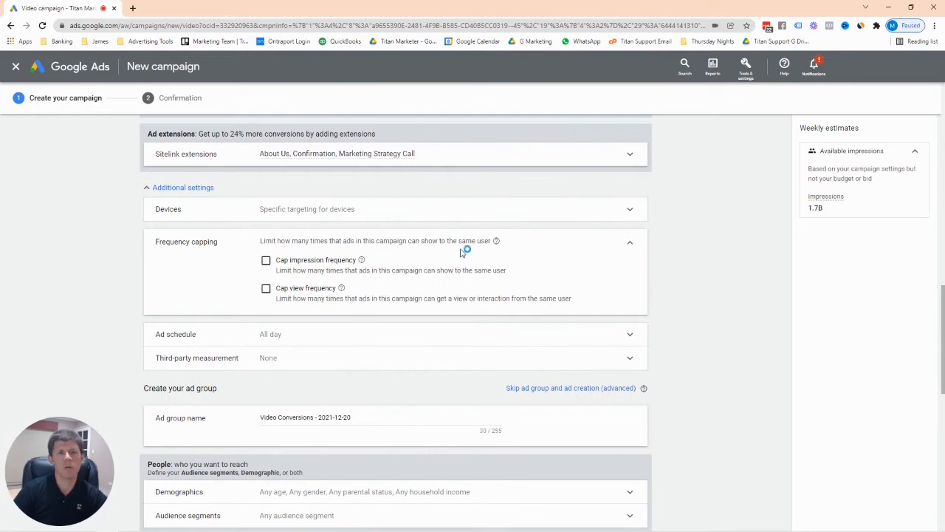
left_click(269, 262)
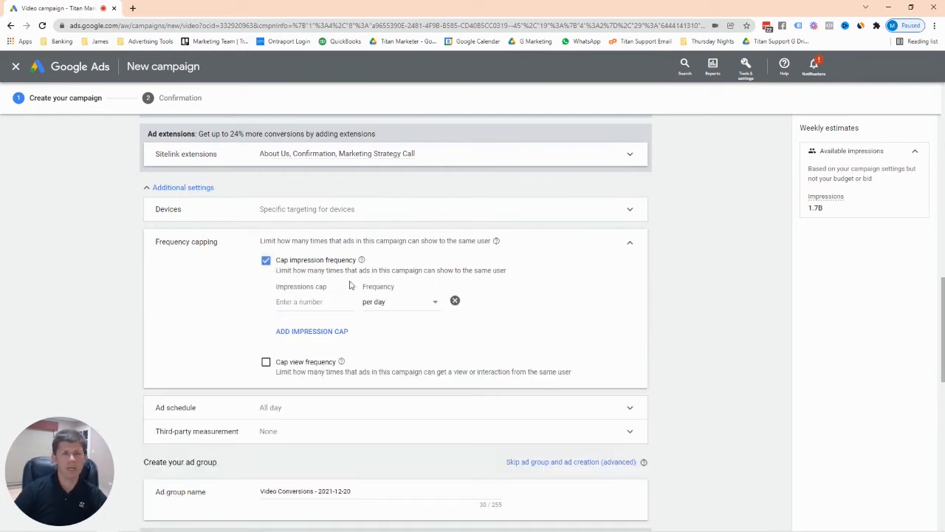
left_click(319, 304)
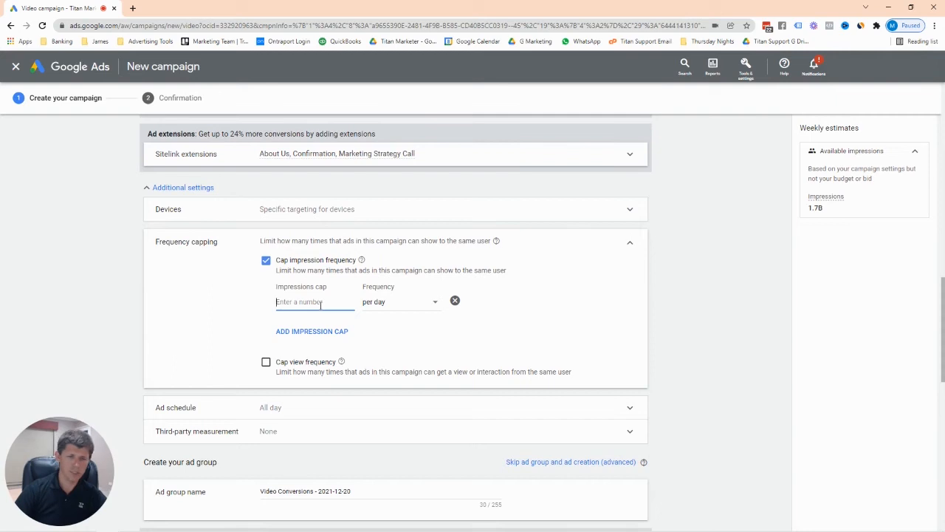
type("3")
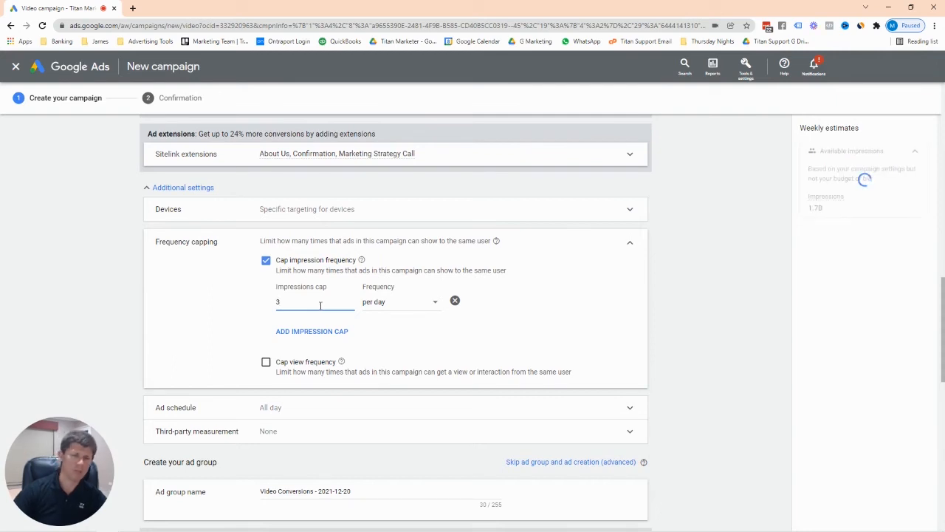
left_click(578, 320)
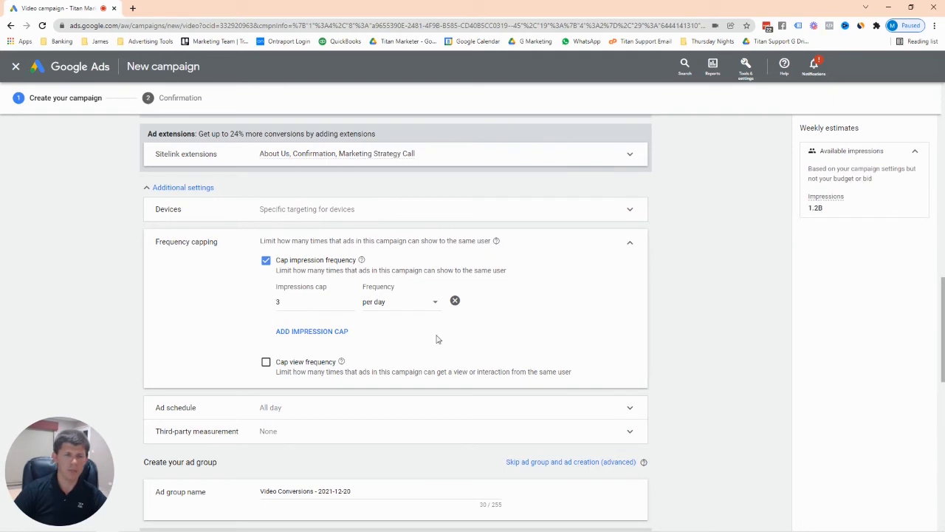
Cap view frequency at 2 views per week.
left_click(267, 362)
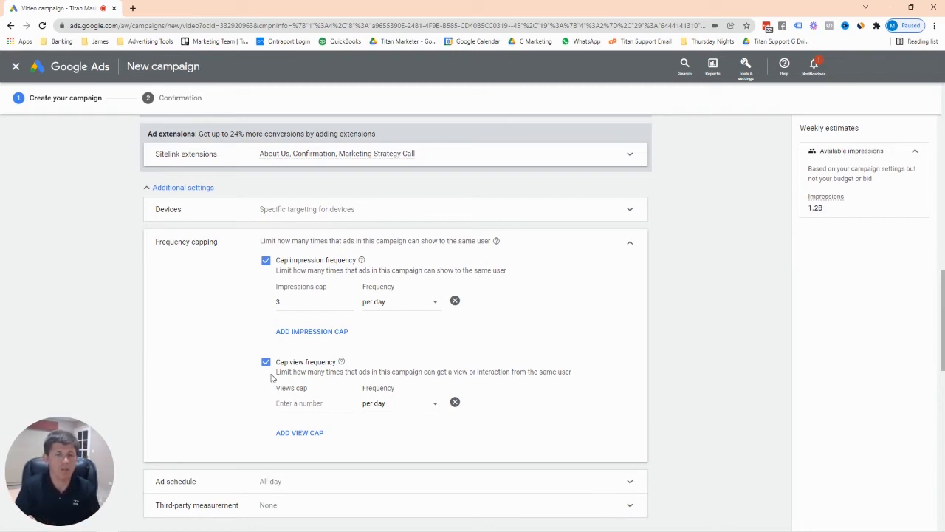
left_click(295, 403)
left_click(430, 407)
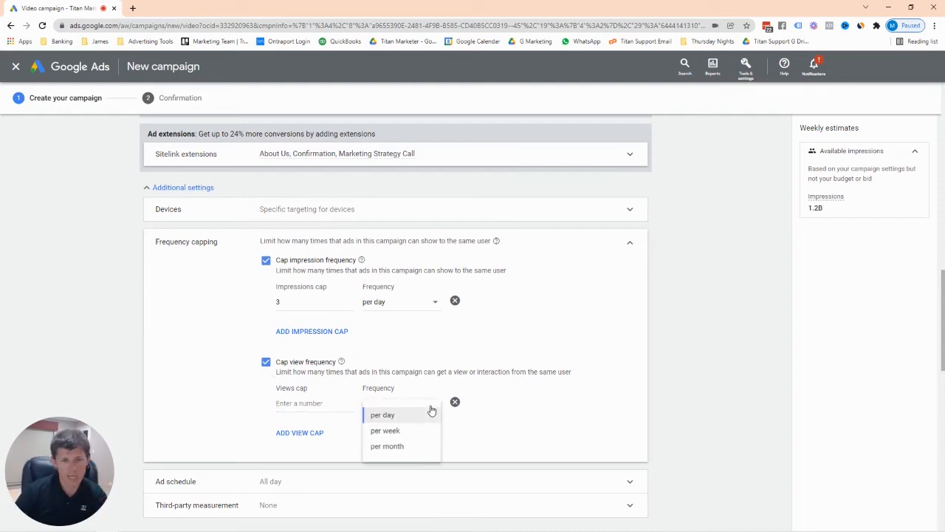
left_click(416, 433)
left_click(308, 403)
type("3")
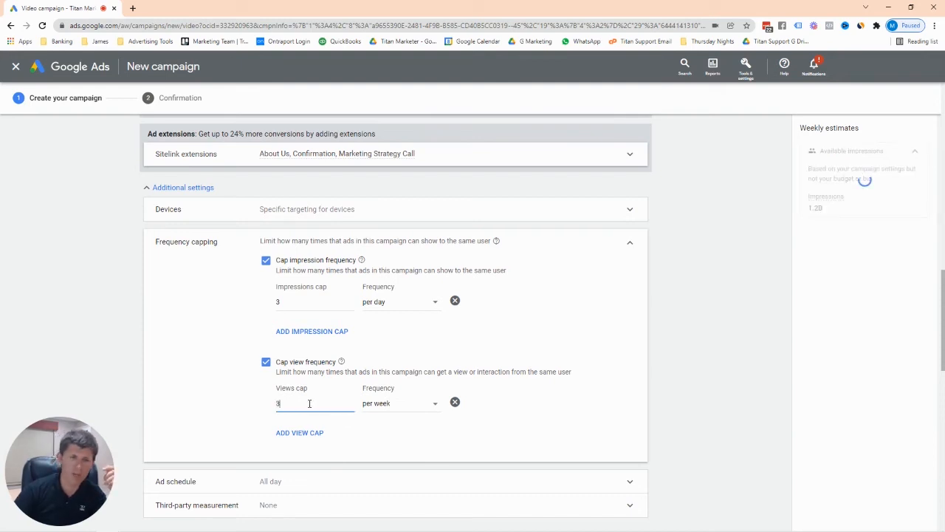
key("BackSpace")
type("2")
left_click(208, 394)
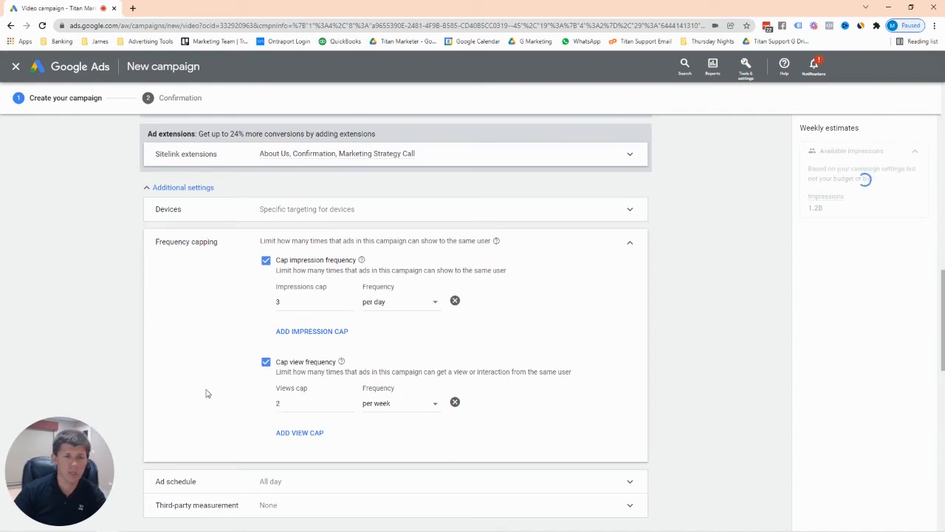
left_click(315, 404)
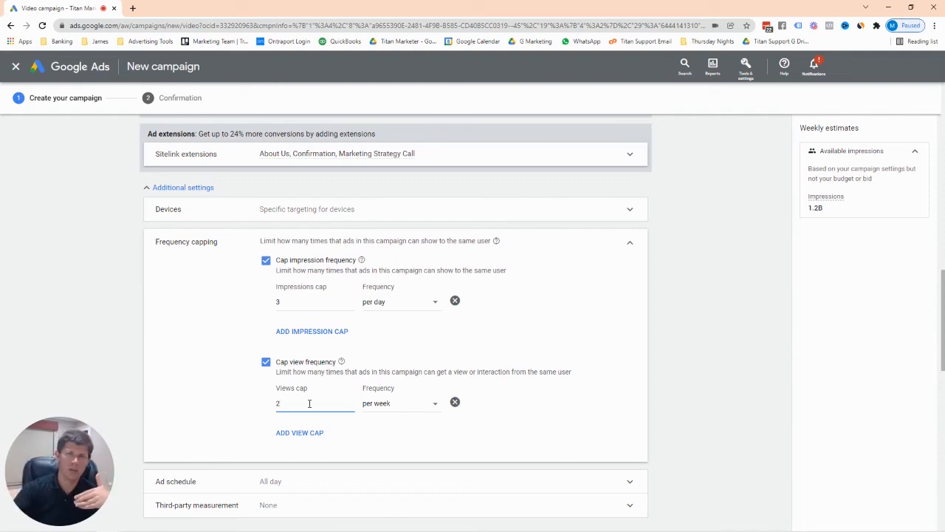
scroll(319, 398, "down", 1)
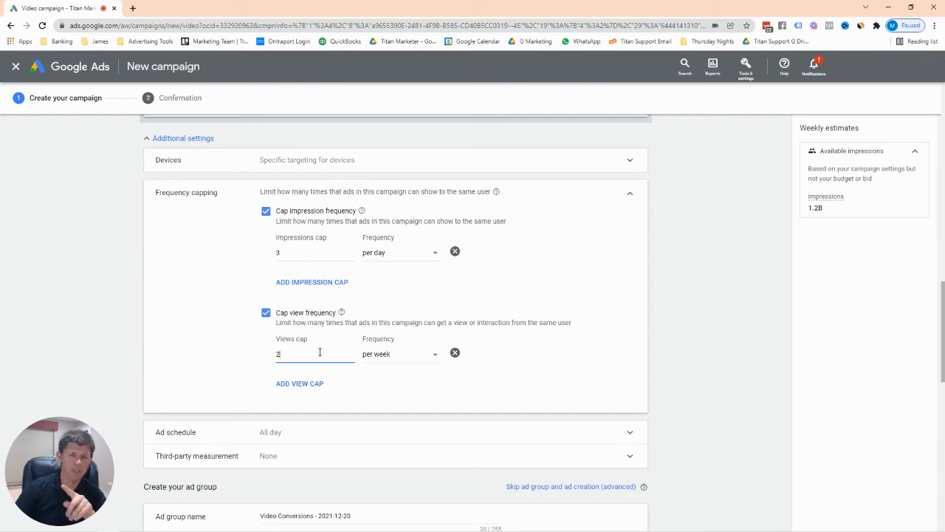
scroll(539, 343, "down", 1)
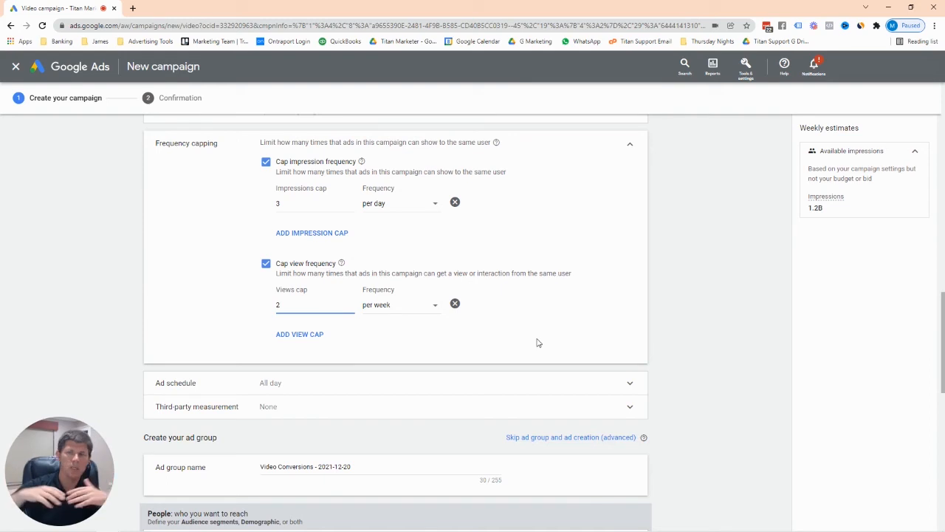
Leave the ad schedule at all days, all day, and collapse the section.
left_click(627, 384)
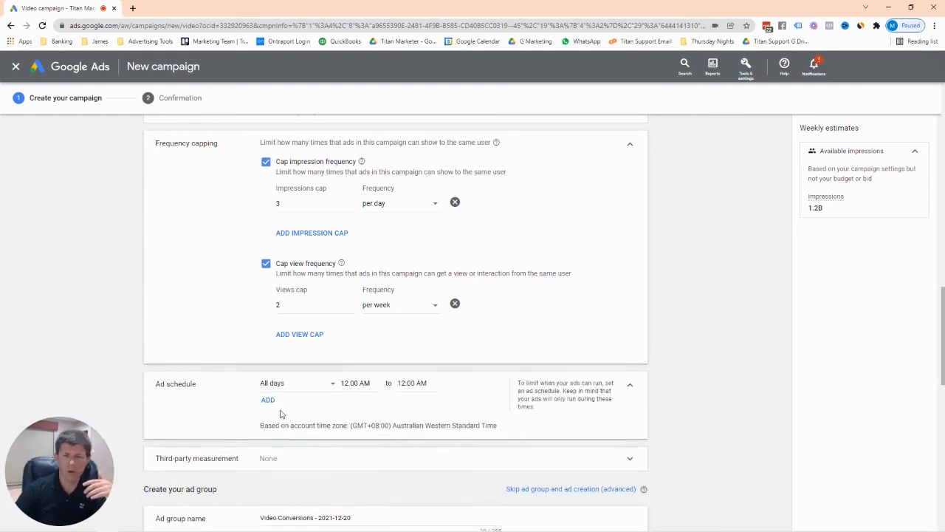
left_click(332, 384)
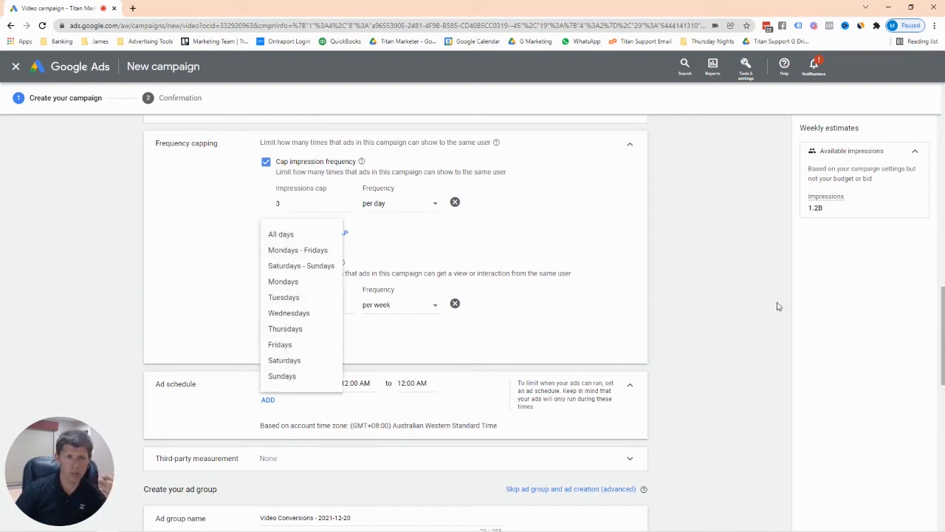
left_click(665, 332)
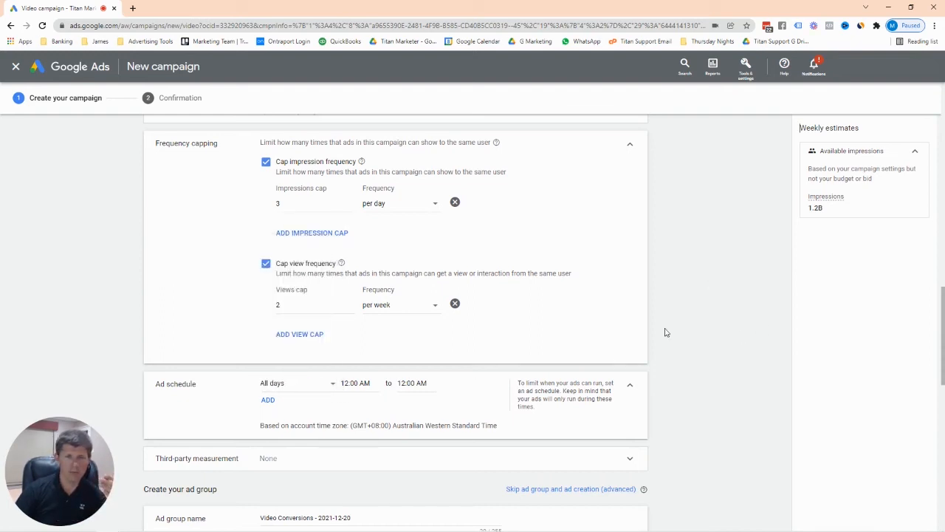
left_click(634, 388)
scroll(625, 365, "down", 2)
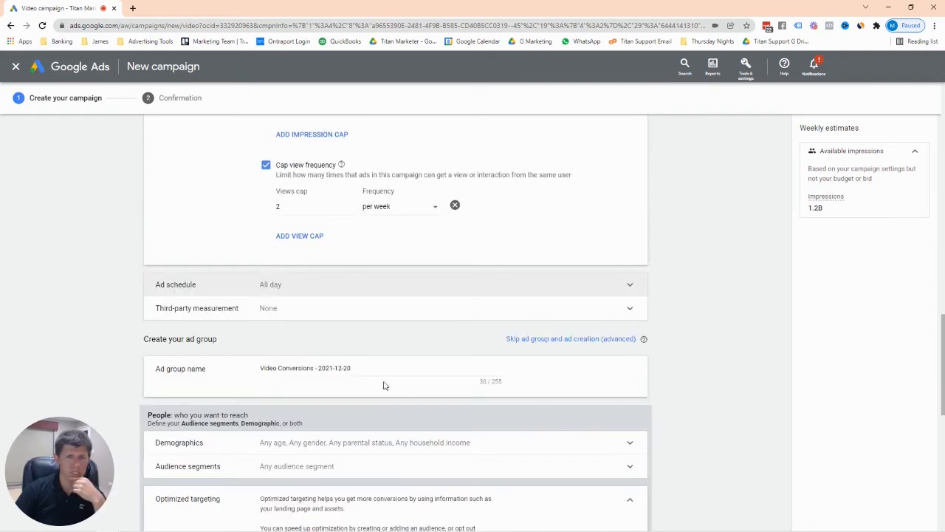
Replace the default date-based ad group name with 'India - Parents 35 - 60'.
scroll(324, 379, "down", 1)
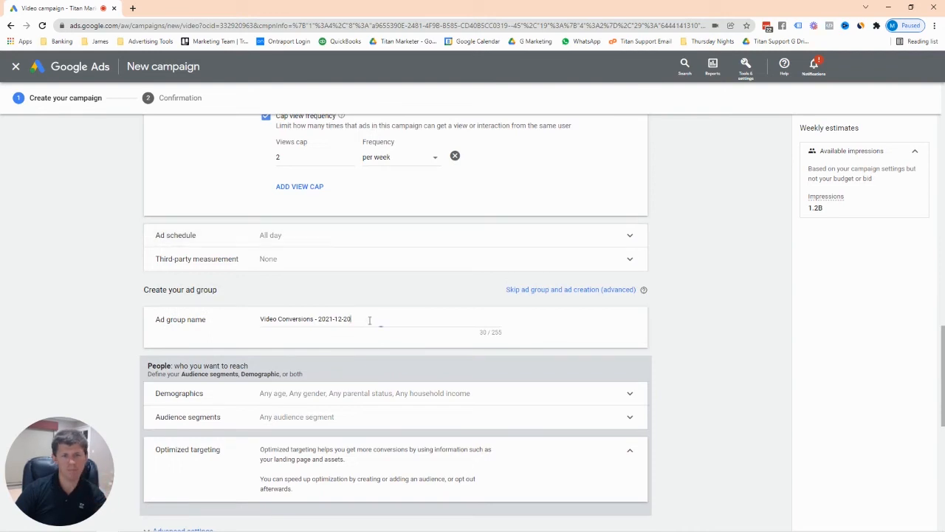
left_click_drag(369, 318, 182, 304)
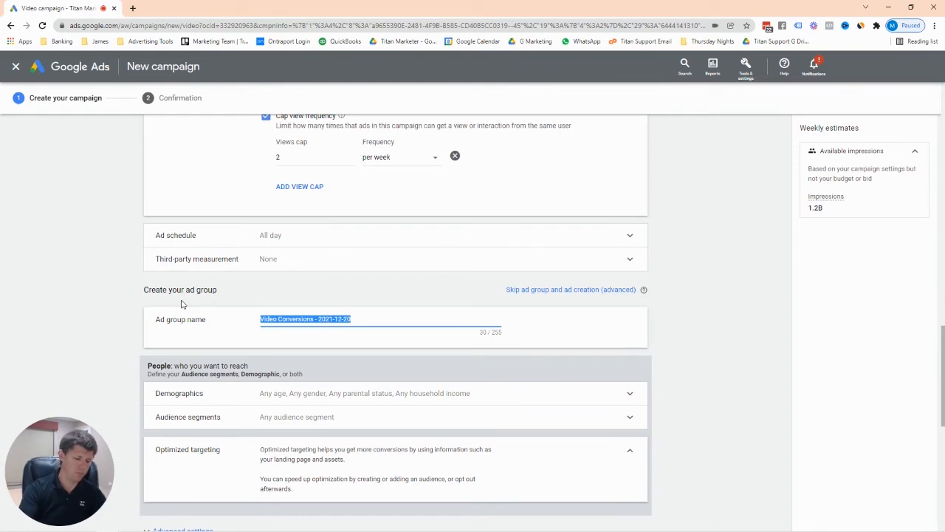
type("Parent")
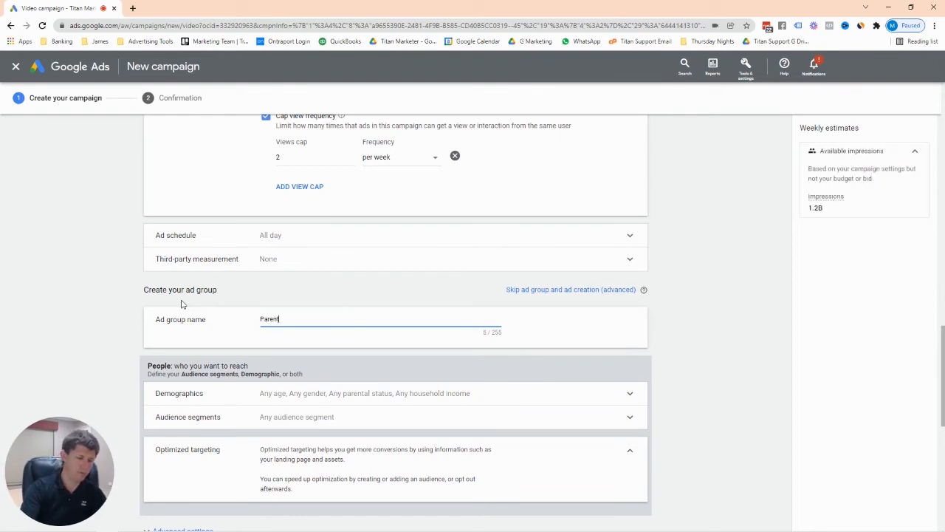
type("s 30")
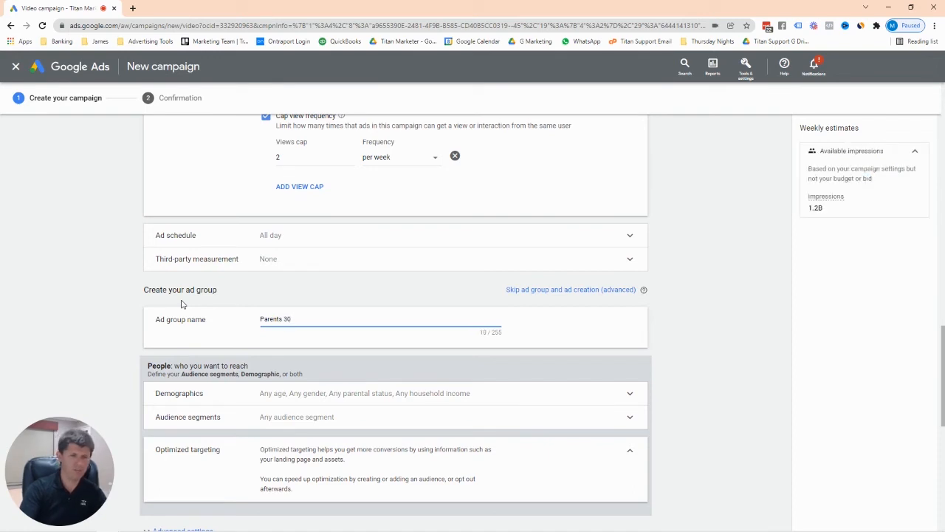
key("BackSpace")
type("5 - ")
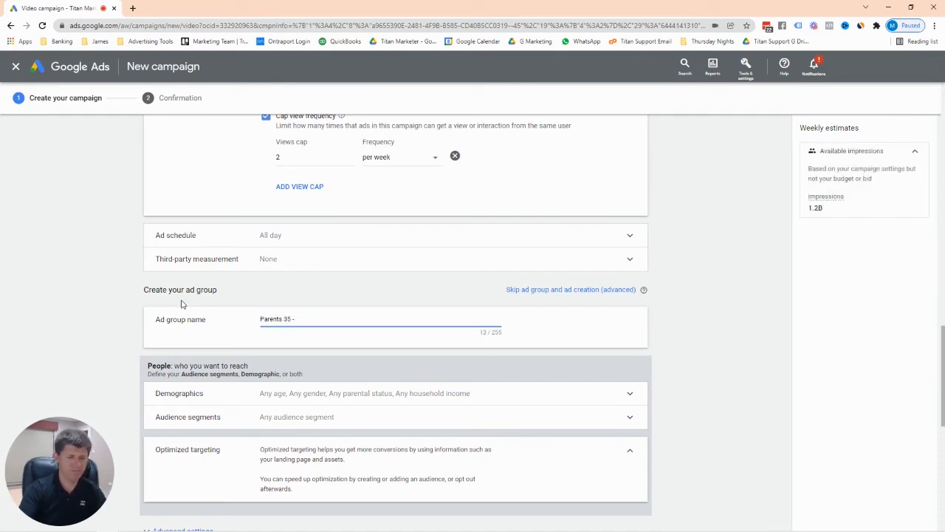
type("60")
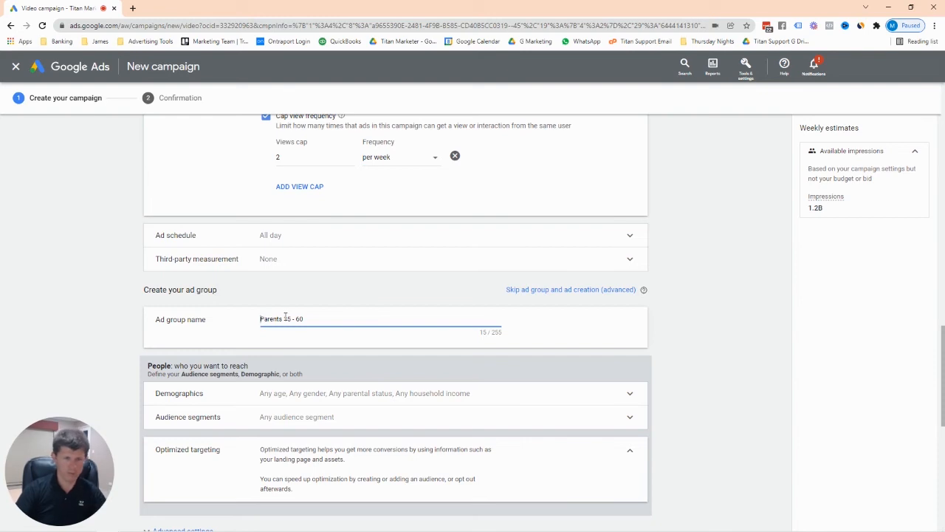
key("Home")
type("India -")
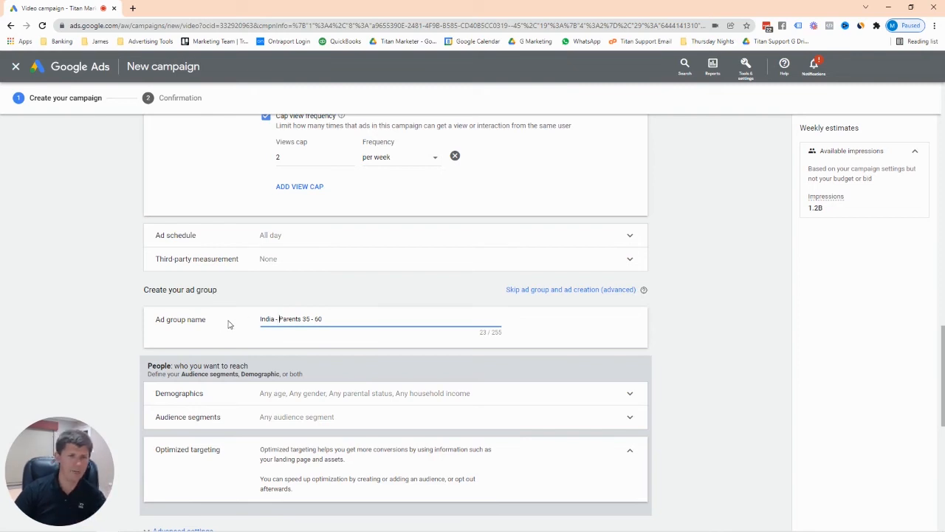
left_click_drag(337, 319, 239, 321)
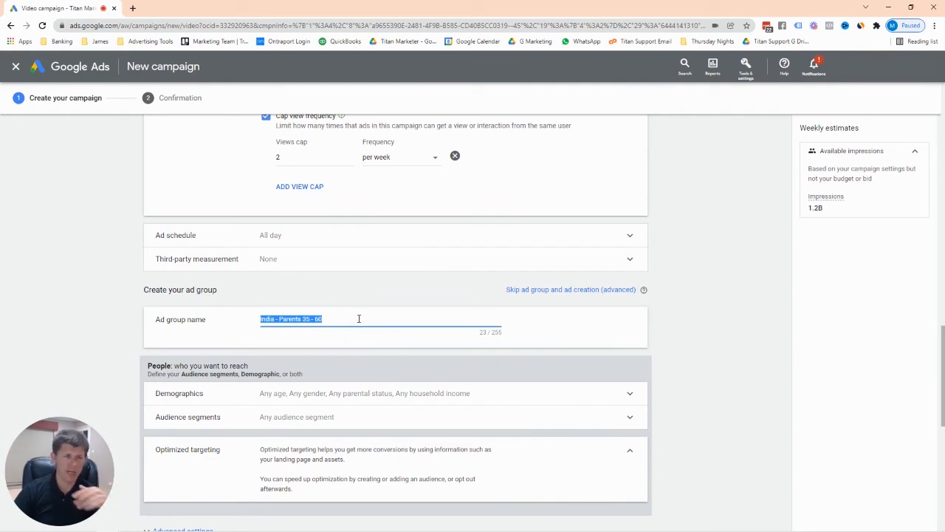
scroll(364, 345, "down", 1)
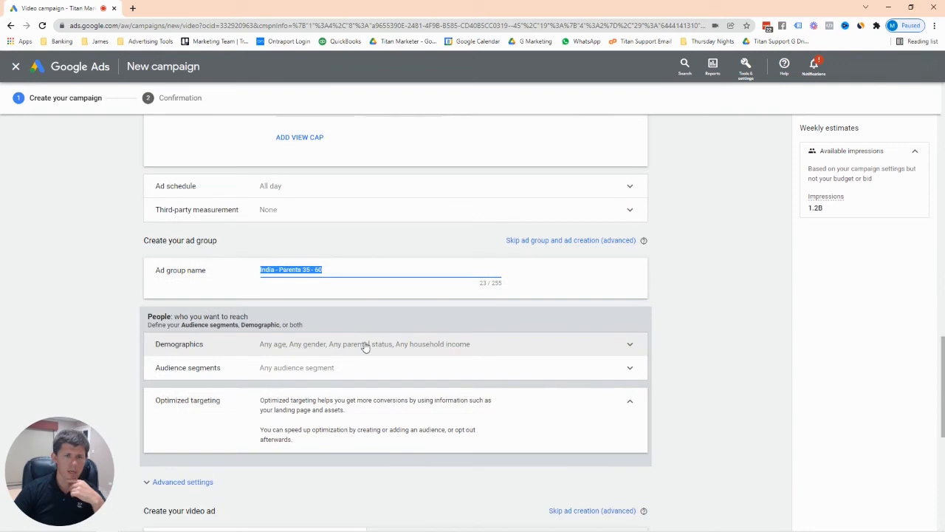
Review the Demographics checkboxes without changing them, then expand the Audience segments section.
left_click(627, 346)
scroll(296, 373, "down", 2)
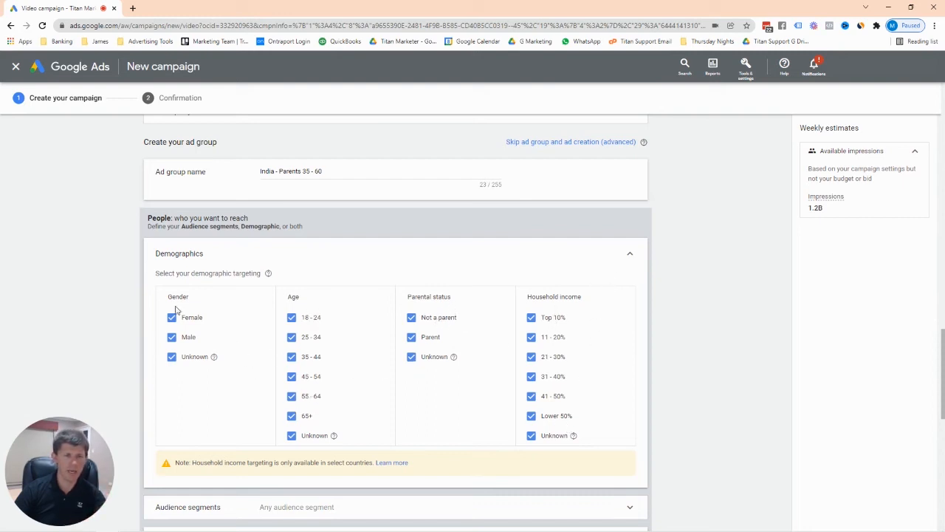
left_click(628, 257)
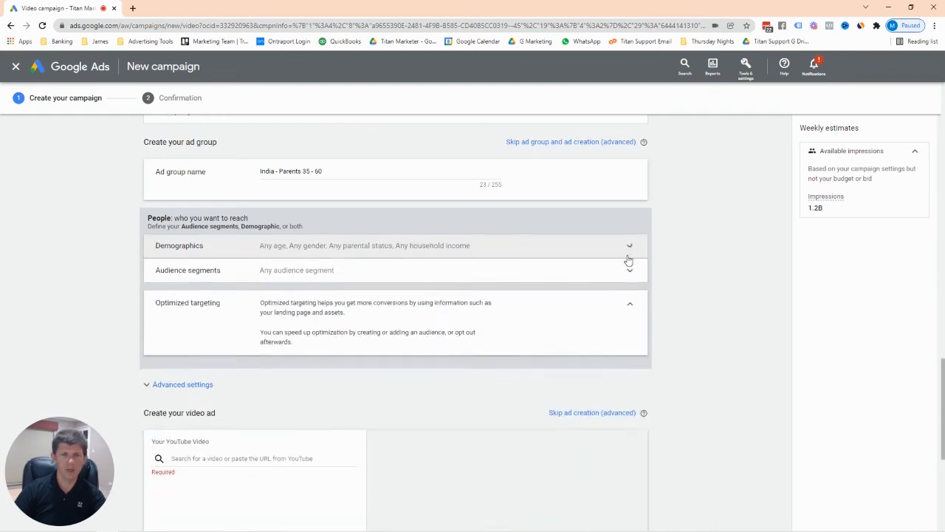
left_click(629, 270)
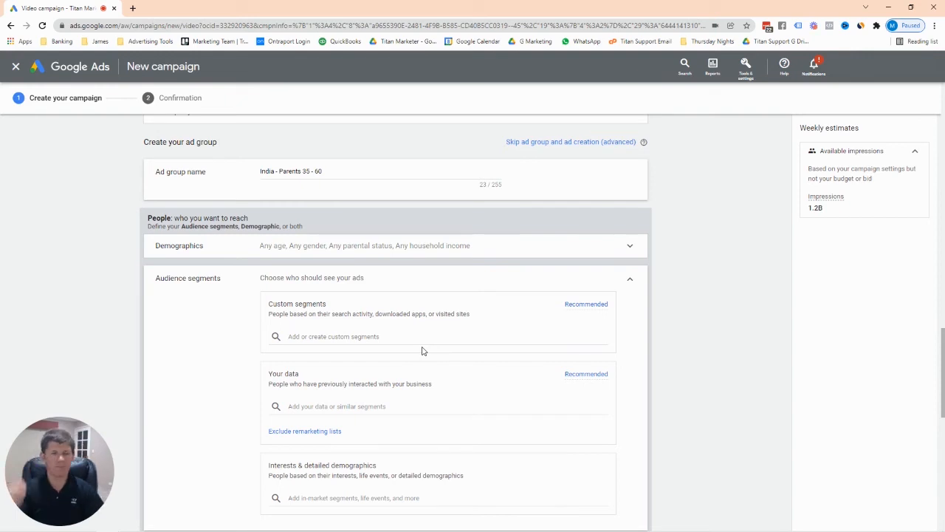
Open the Interests & detailed demographics suggestions and scroll through them.
scroll(422, 350, "down", 1)
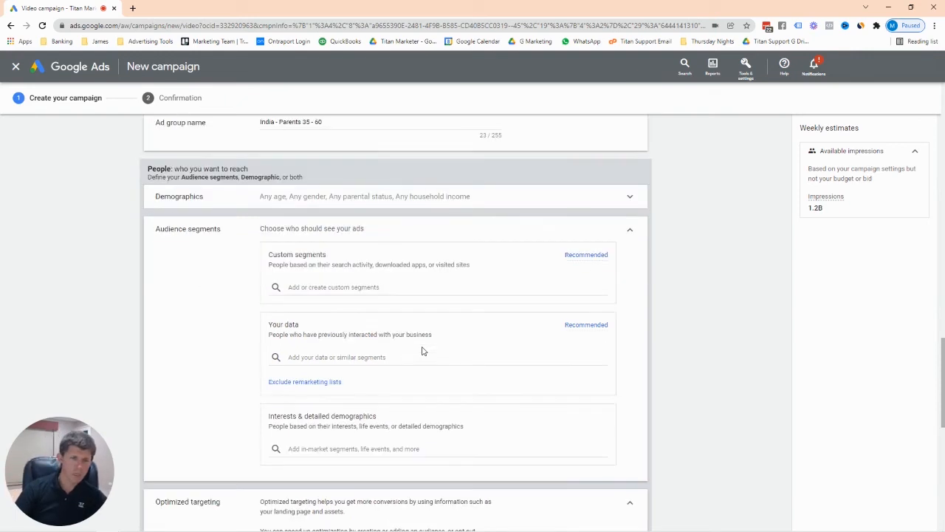
left_click(325, 448)
left_click(217, 228)
scroll(244, 406, "down", 1)
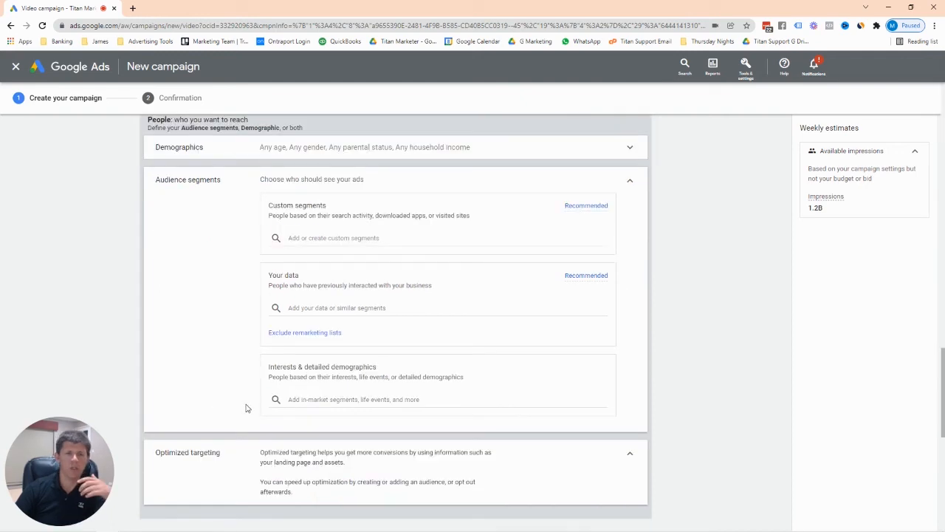
left_click(337, 399)
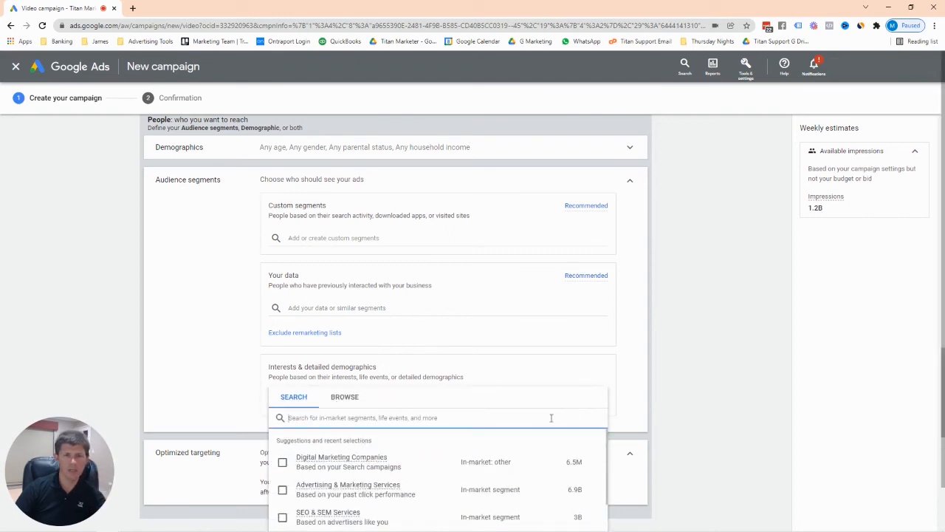
scroll(742, 418, "down", 3)
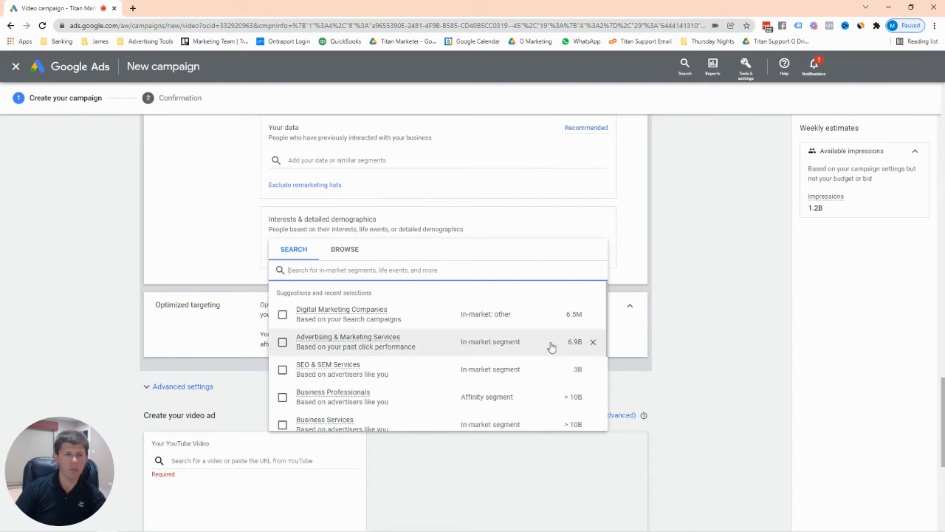
mouse_move(540, 347)
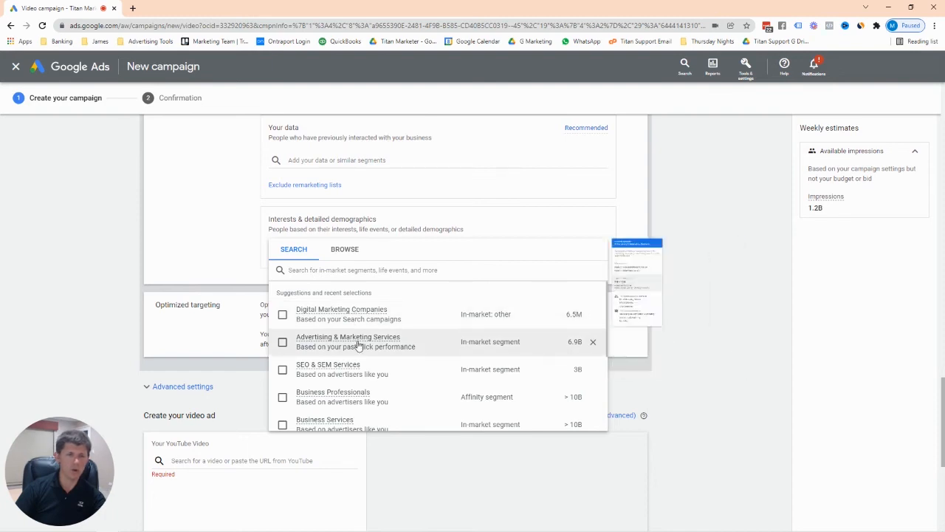
scroll(358, 345, "down", 3)
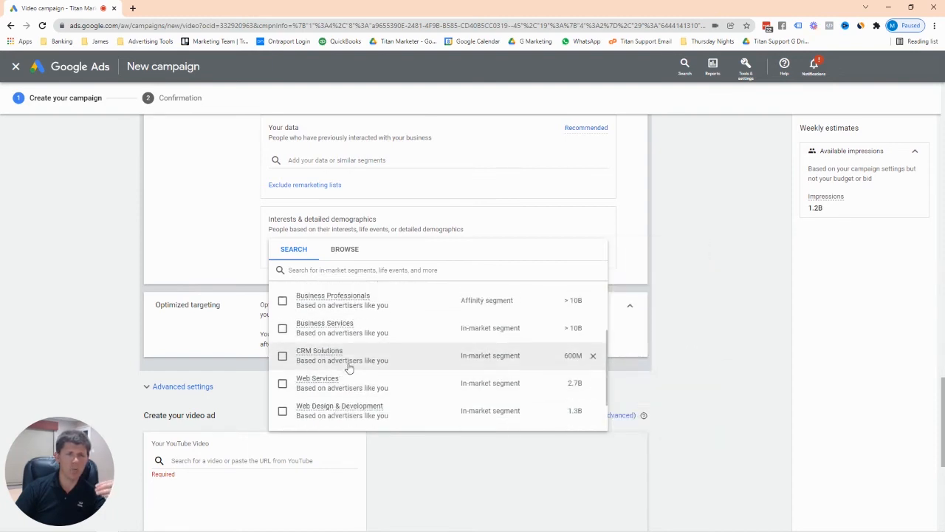
scroll(344, 366, "down", 2)
scroll(334, 361, "up", 2)
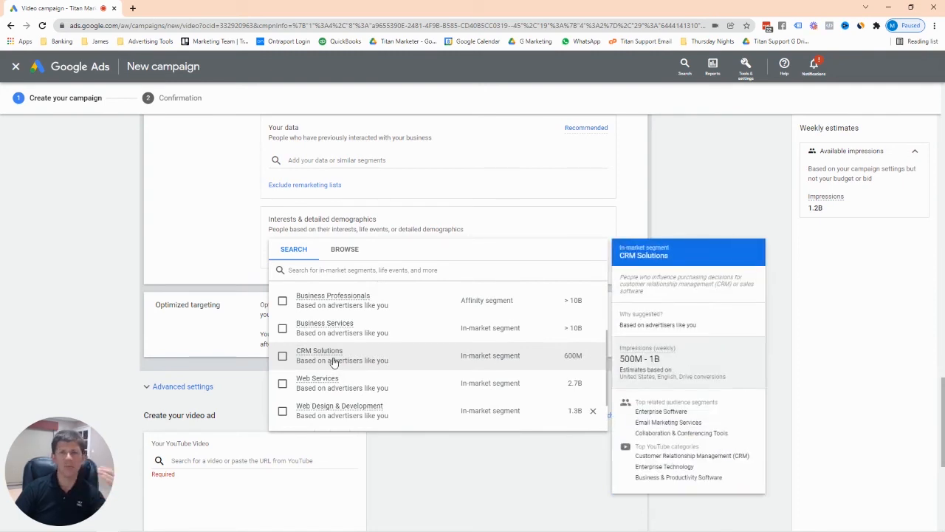
scroll(338, 385, "down", 2)
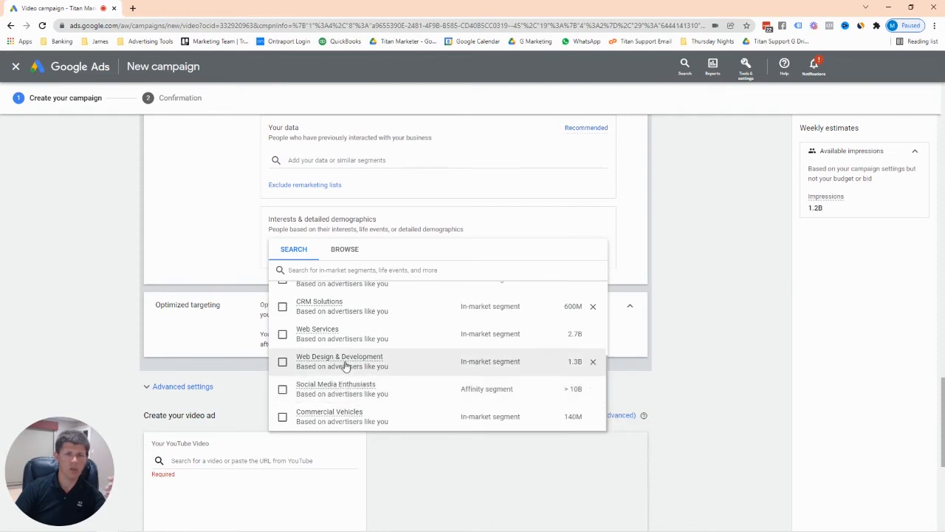
scroll(344, 389, "up", 2)
scroll(325, 369, "down", 1)
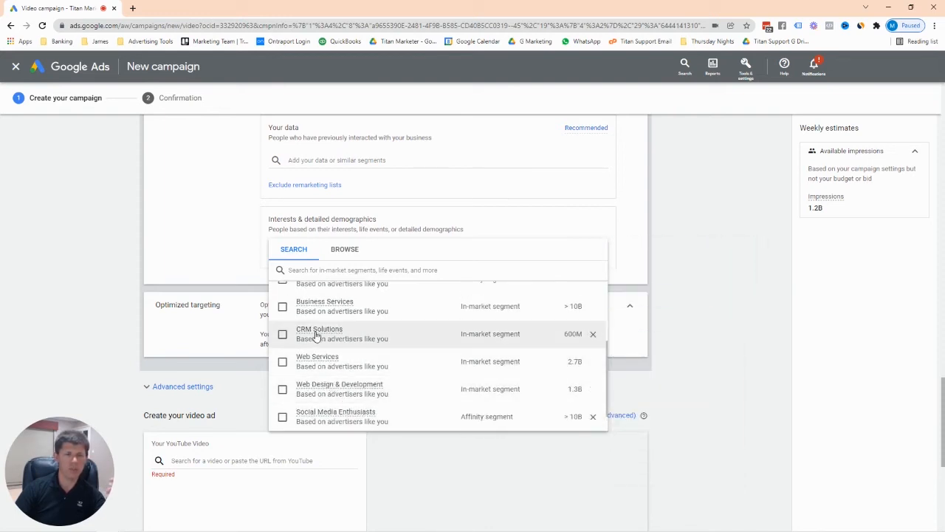
scroll(361, 357, "up", 2)
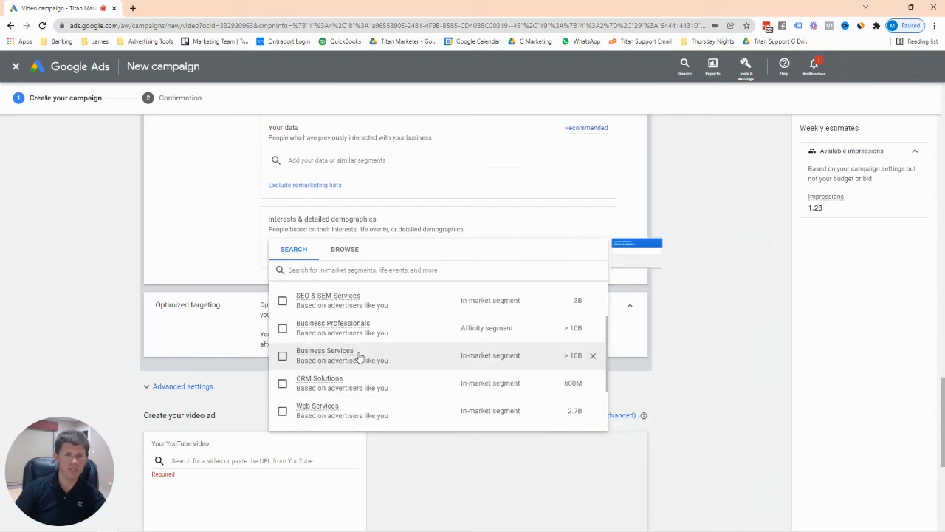
mouse_move(361, 358)
scroll(361, 360, "up", 2)
scroll(361, 359, "up", 2)
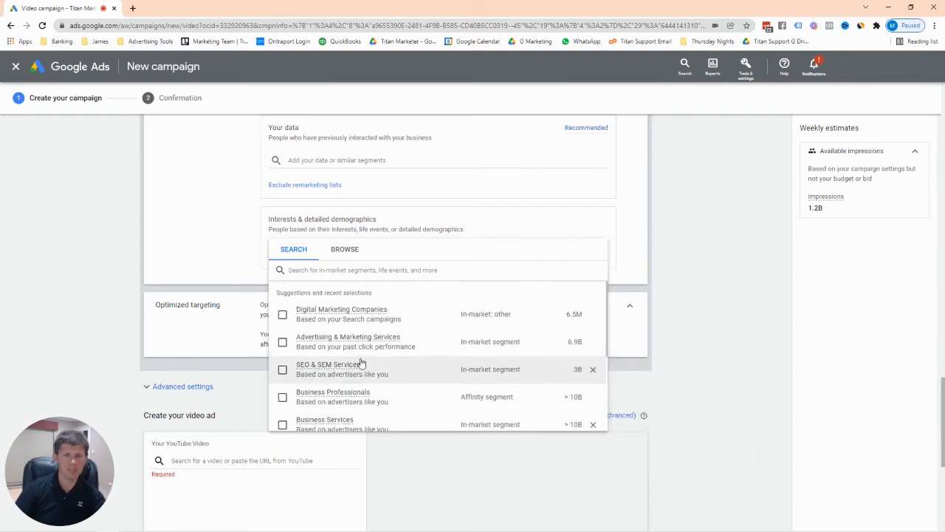
mouse_move(294, 323)
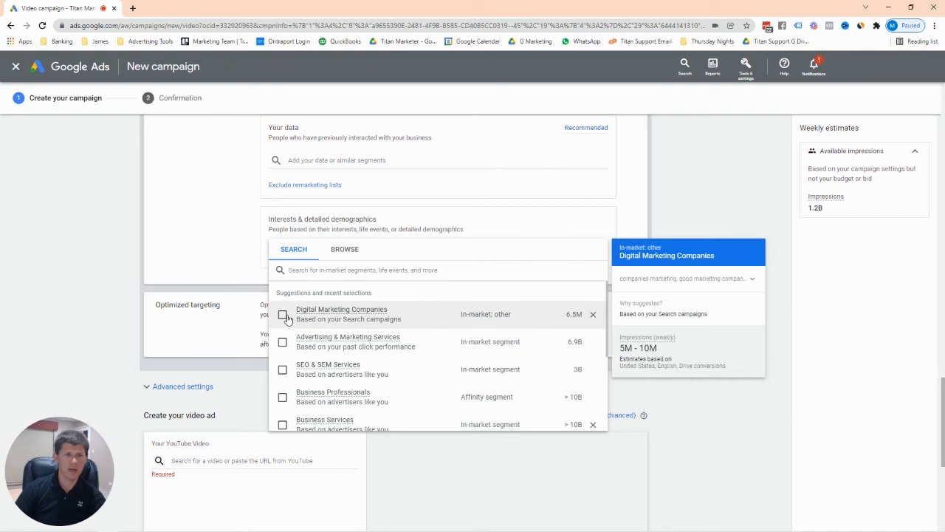
scroll(296, 373, "down", 3)
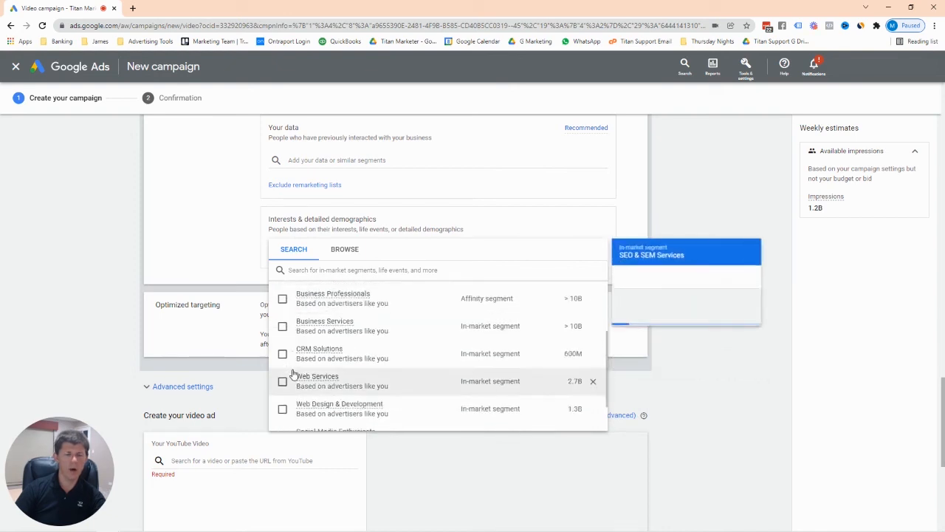
scroll(293, 374, "up", 3)
scroll(293, 373, "down", 3)
scroll(306, 386, "up", 4)
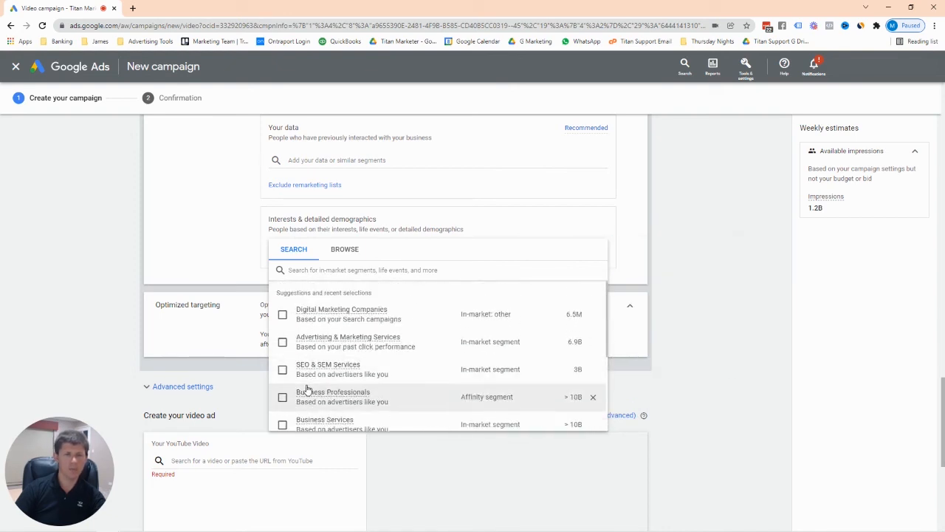
Switch to Browse and review In-market segments like Apparel & Accessories, then collapse the category.
mouse_move(340, 327)
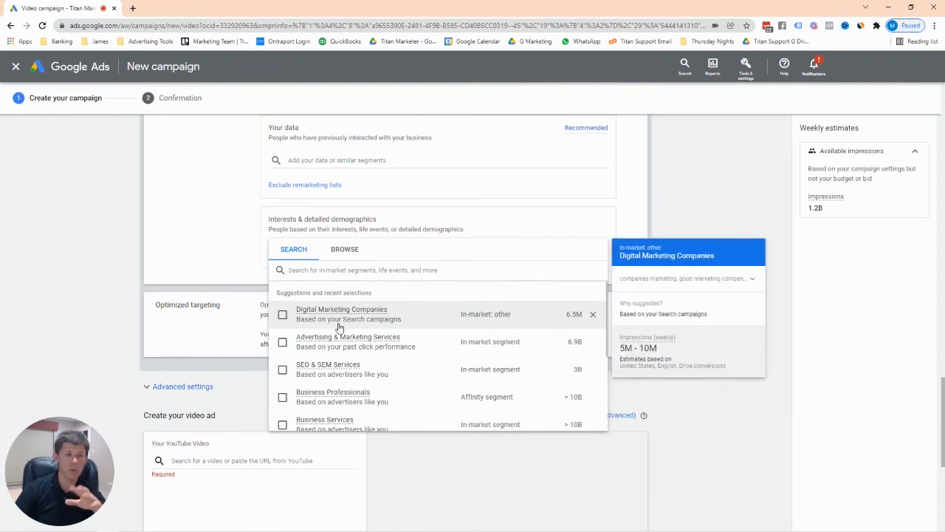
left_click(344, 251)
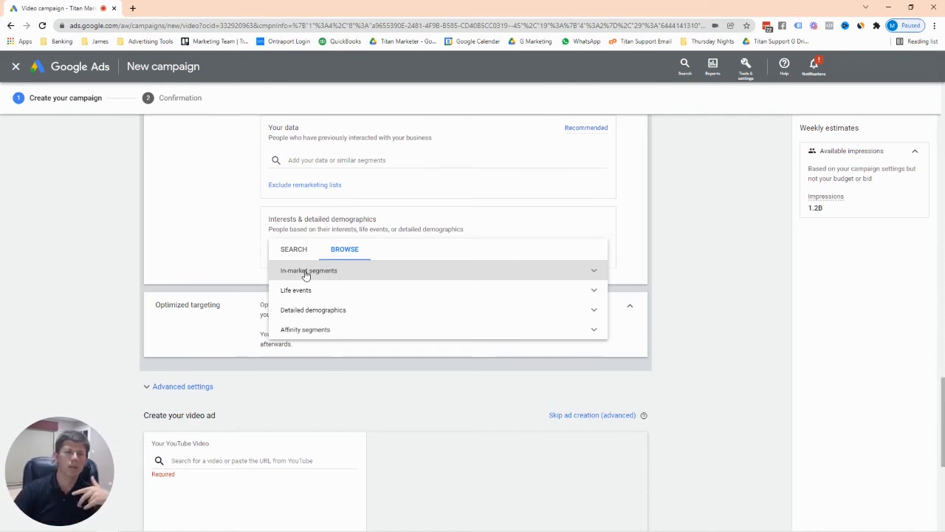
left_click(591, 270)
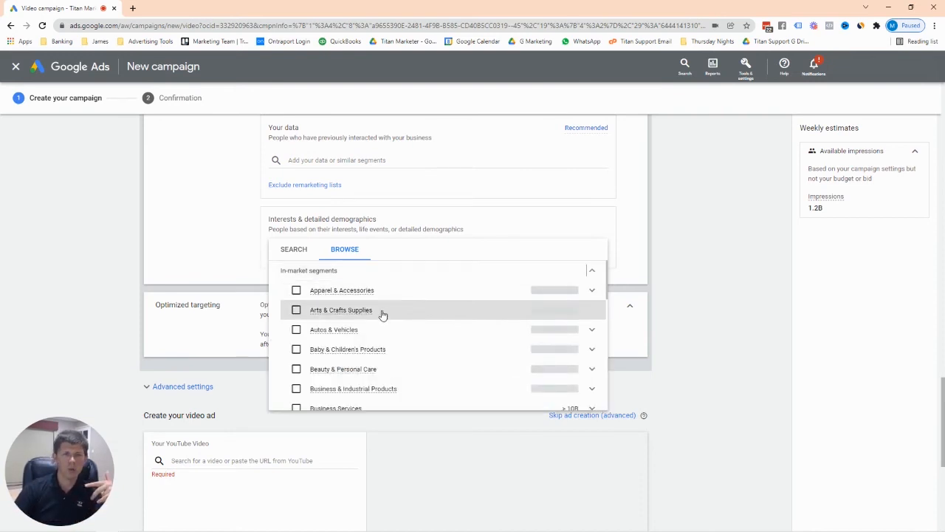
scroll(371, 323, "down", 2)
scroll(360, 326, "up", 2)
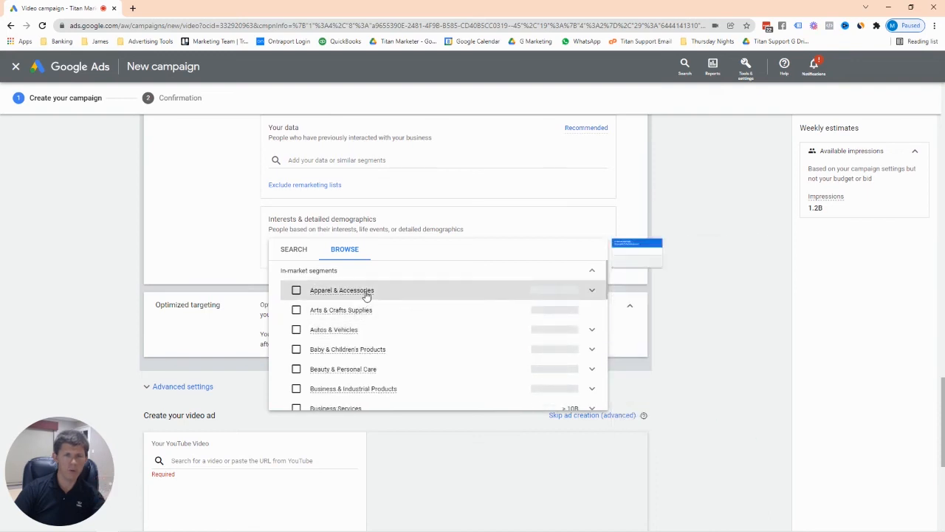
scroll(365, 299, "down", 3)
scroll(384, 325, "up", 3)
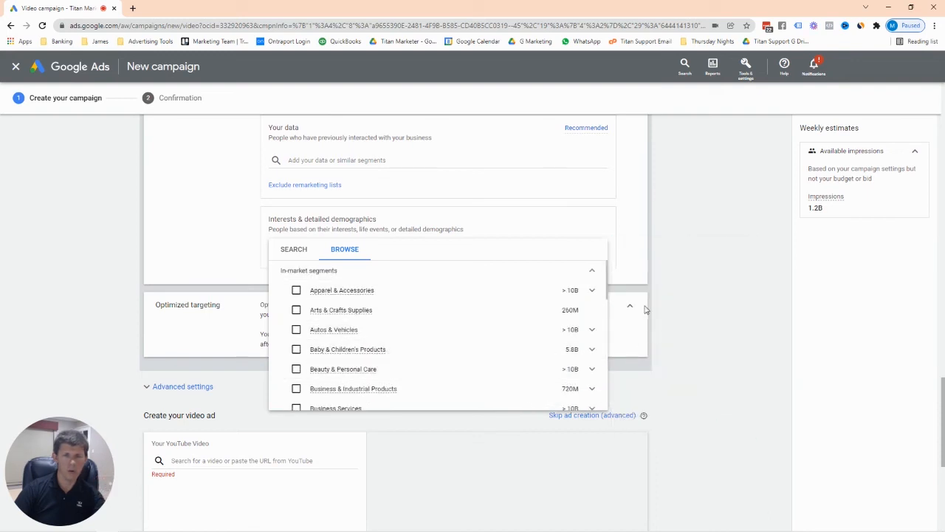
scroll(607, 303, "down", 2)
left_click_drag(608, 303, 604, 407)
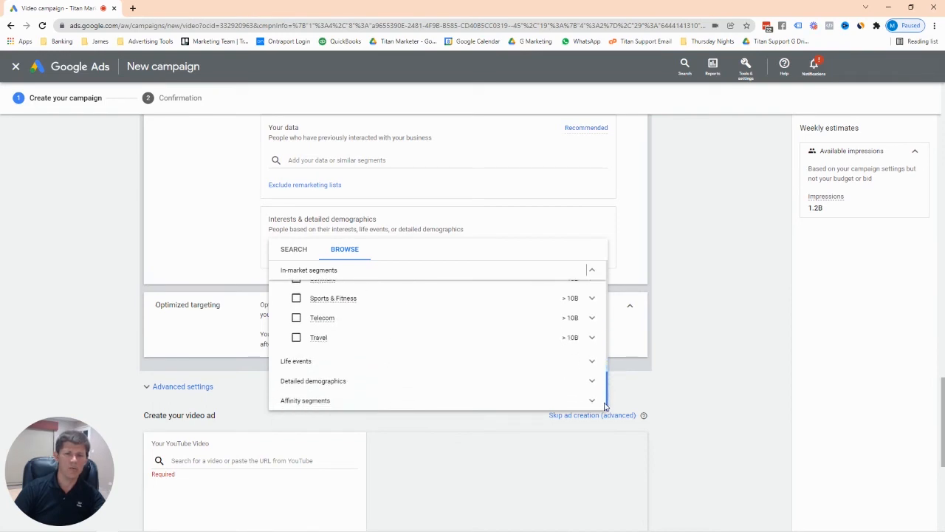
scroll(596, 323, "up", 3)
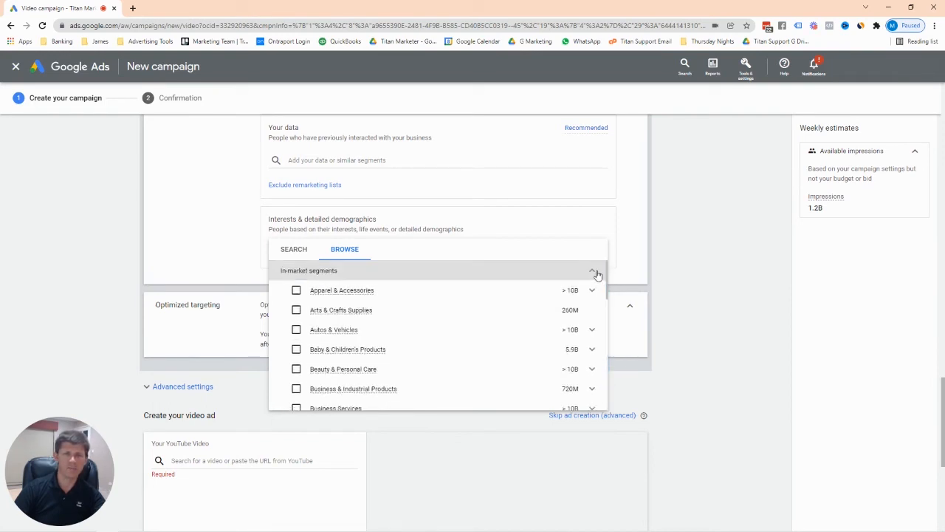
left_click(596, 273)
Expand Life events and review segments like Business Creation and Job Change, then collapse it.
left_click(592, 289)
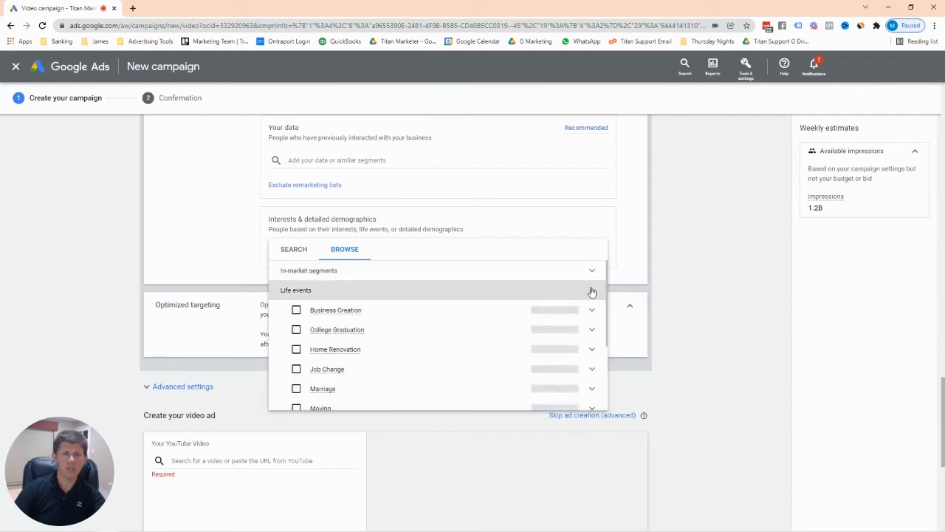
mouse_move(608, 288)
left_mouse_down()
mouse_move(603, 344)
mouse_move(603, 301)
left_mouse_up()
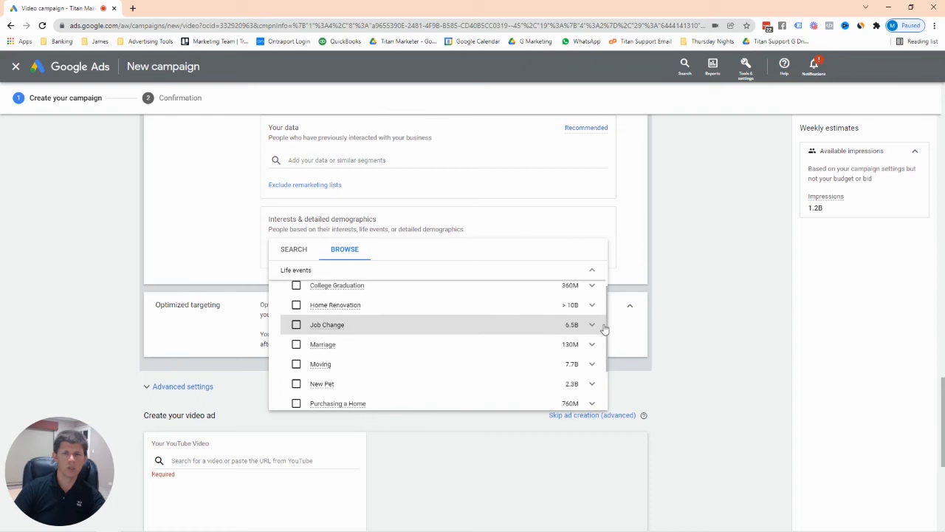
scroll(591, 325, "up", 3)
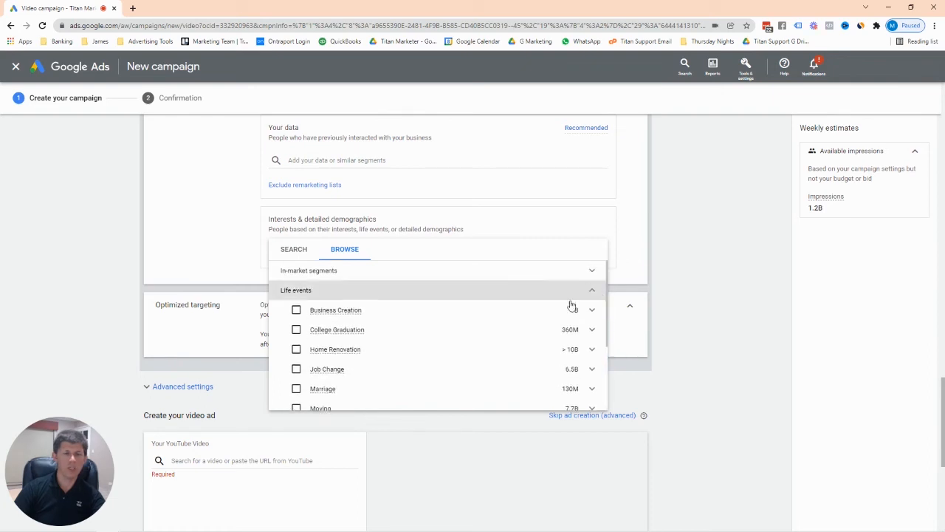
mouse_move(502, 322)
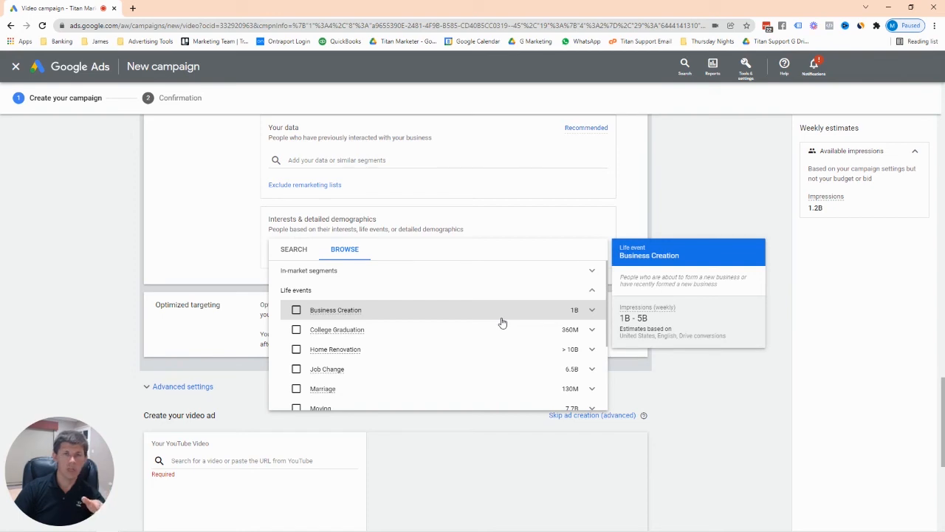
scroll(436, 325, "down", 1)
mouse_move(399, 331)
scroll(399, 331, "down", 3)
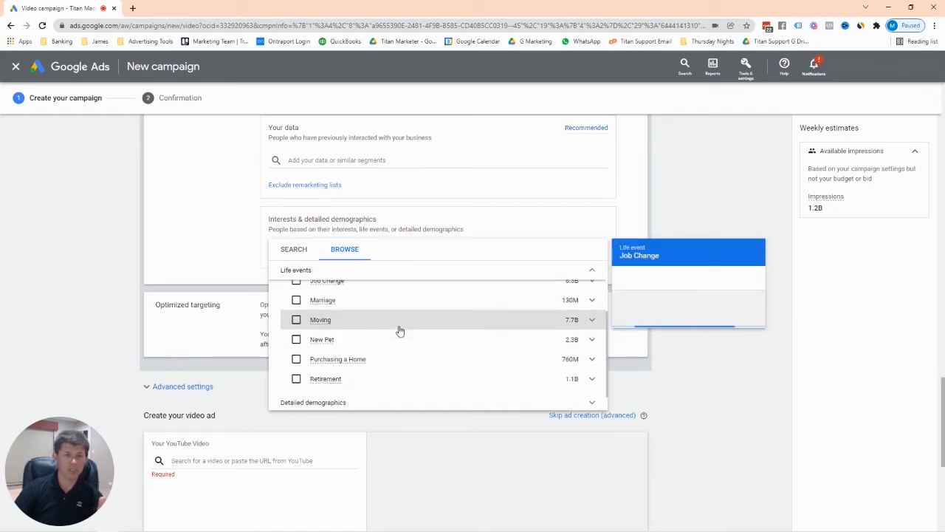
scroll(399, 332, "up", 2)
scroll(397, 338, "down", 2)
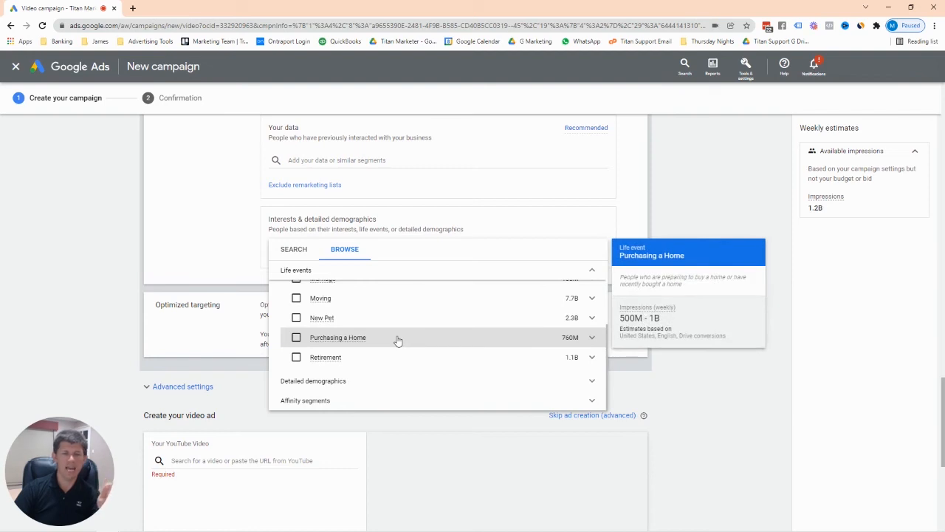
scroll(397, 340, "up", 3)
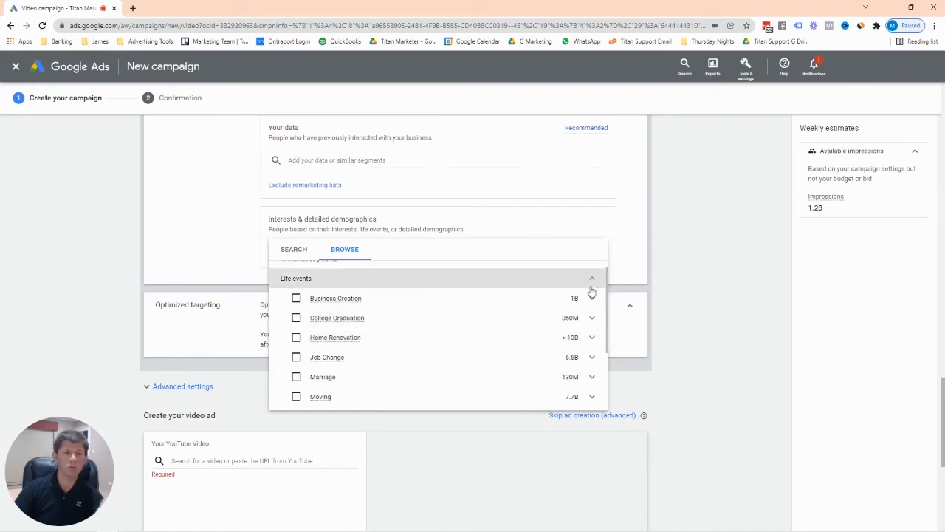
mouse_move(525, 355)
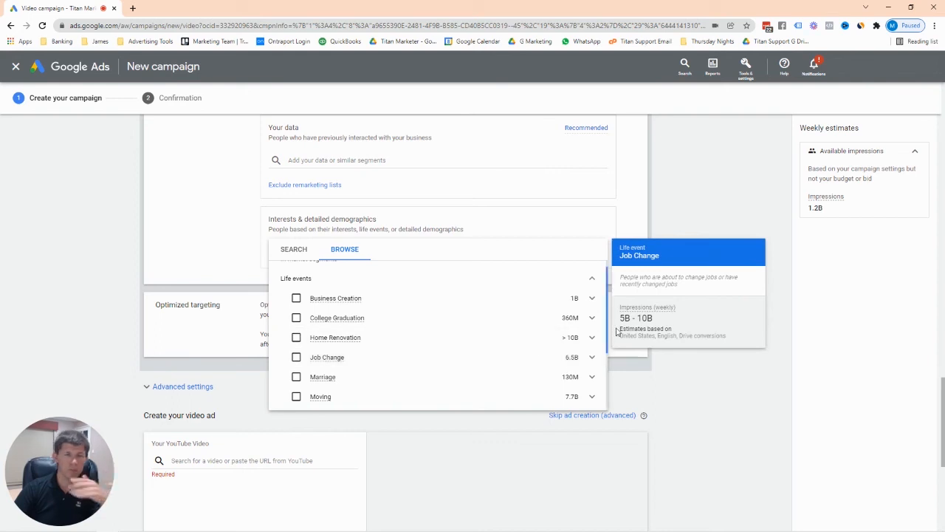
scroll(594, 302, "up", 1)
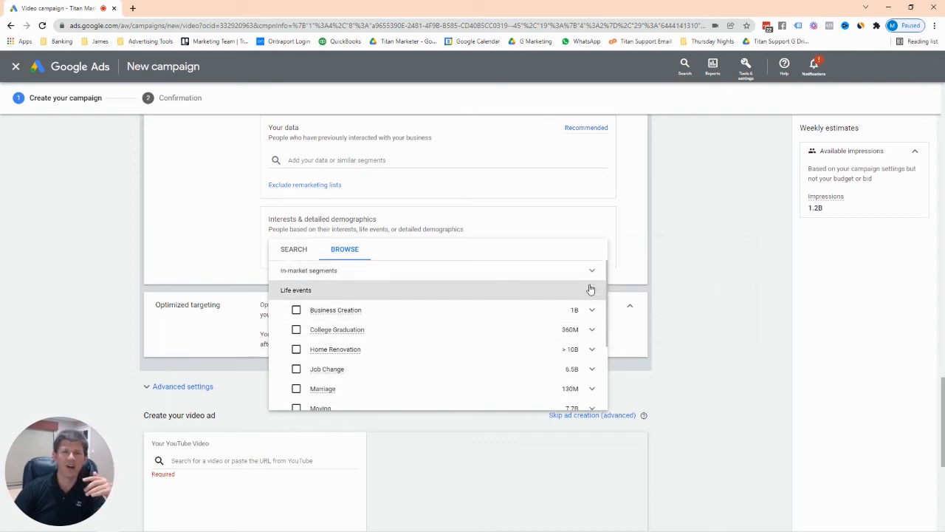
left_click(591, 293)
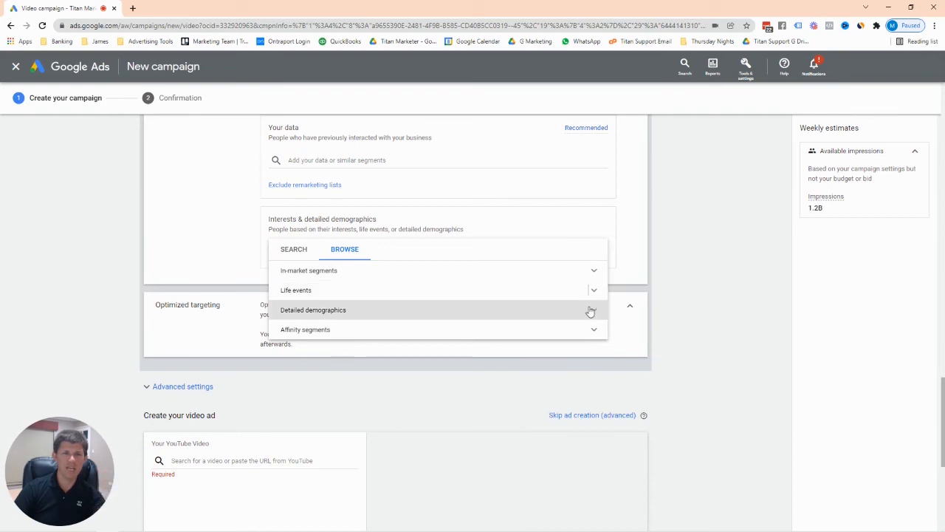
left_click(590, 311)
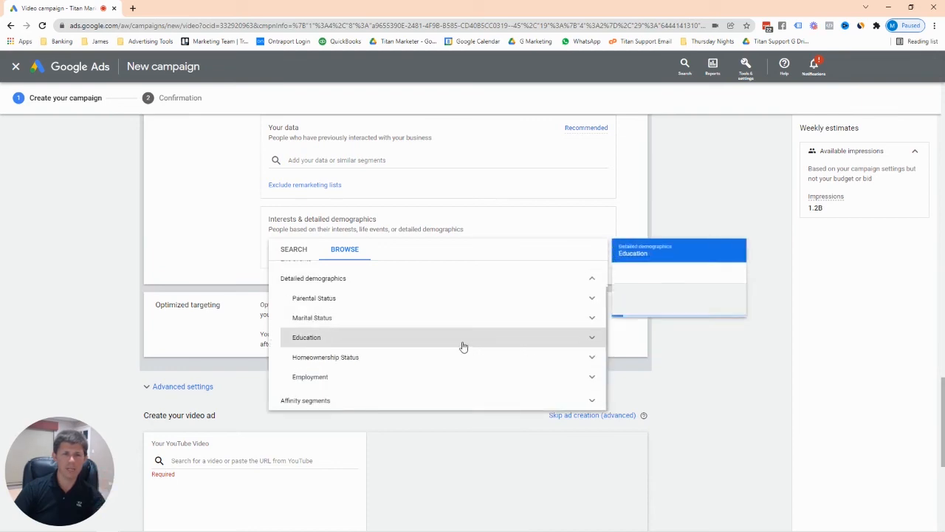
left_click(591, 337)
left_click(591, 338)
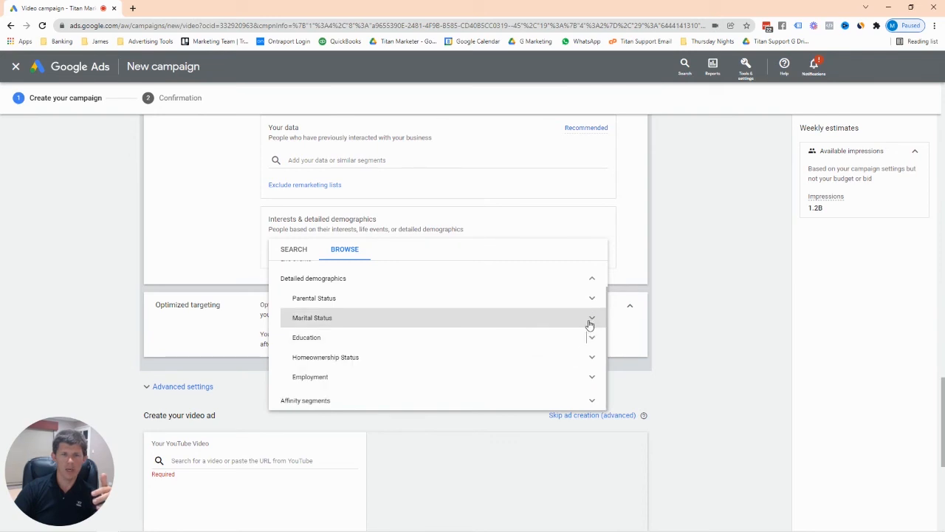
left_click(590, 318)
left_click(590, 318)
left_click(590, 299)
left_click(590, 299)
left_click(592, 377)
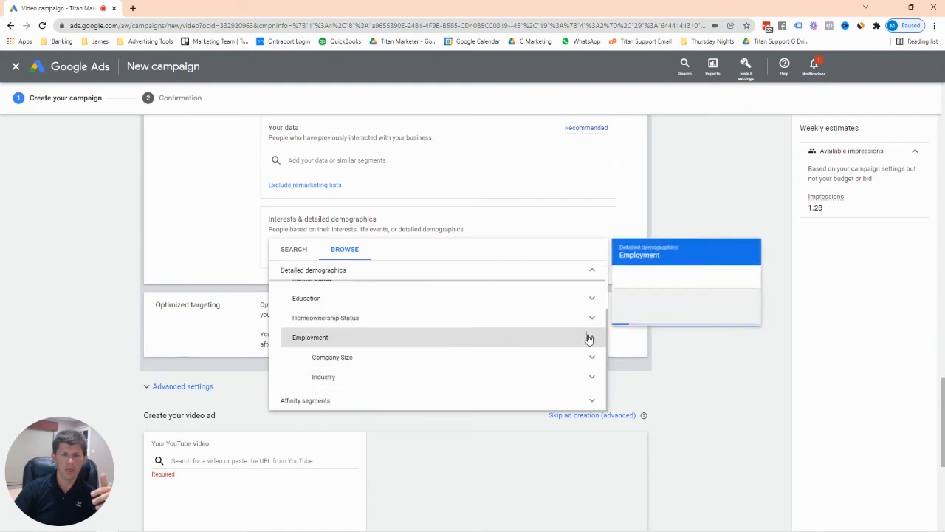
left_click(591, 337)
left_click(593, 357)
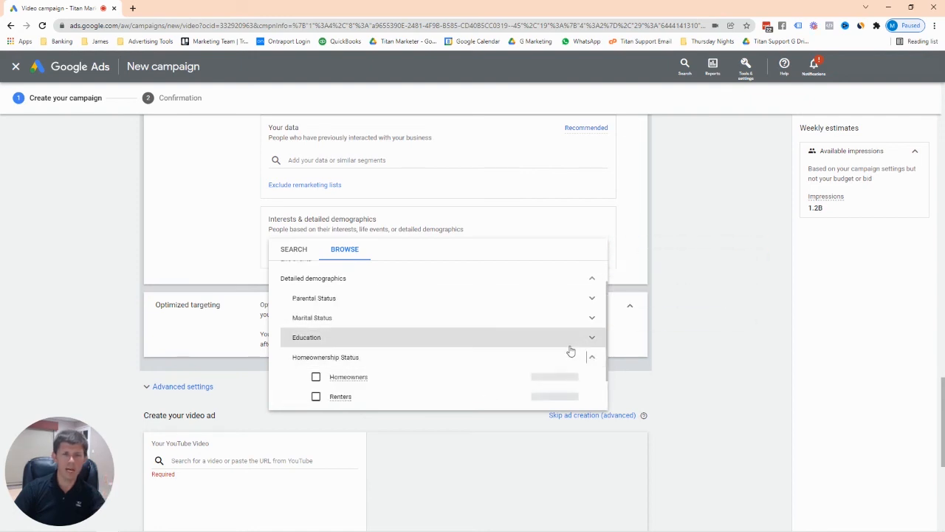
left_click(591, 315)
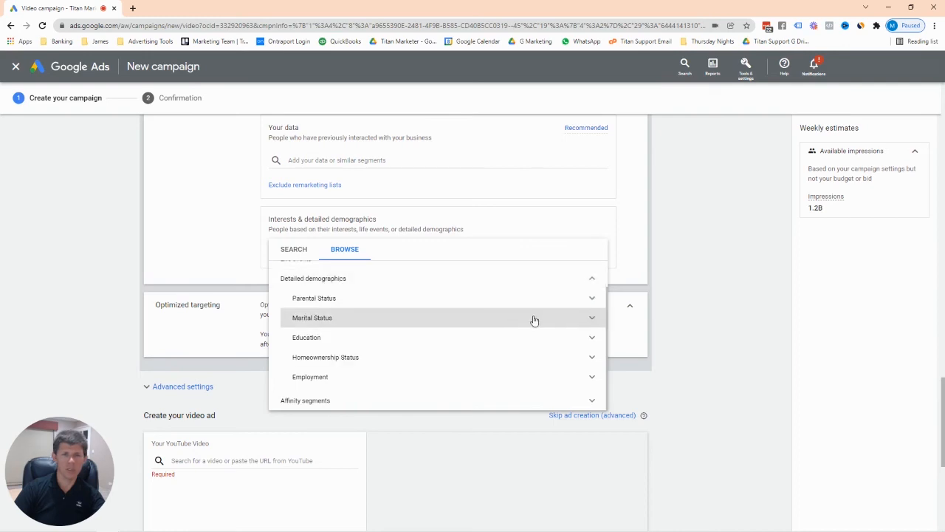
scroll(563, 301, "up", 2)
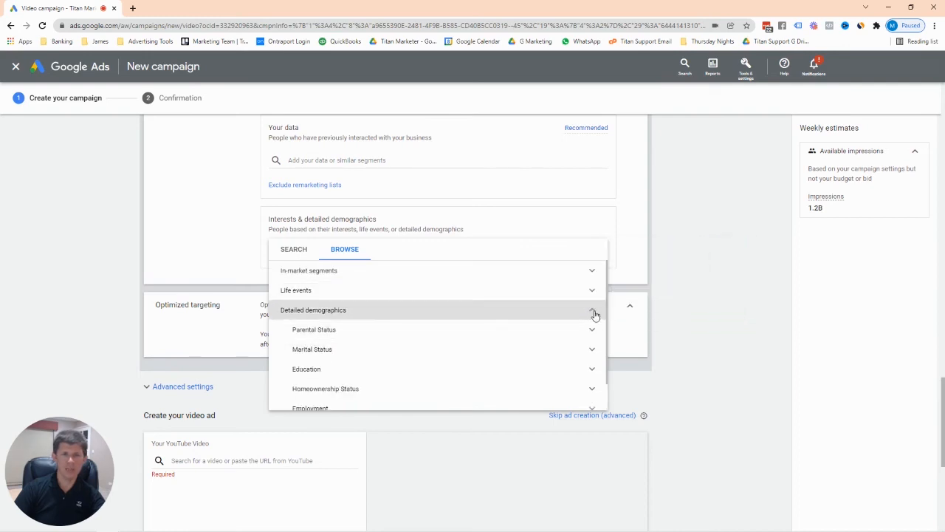
left_click(594, 311)
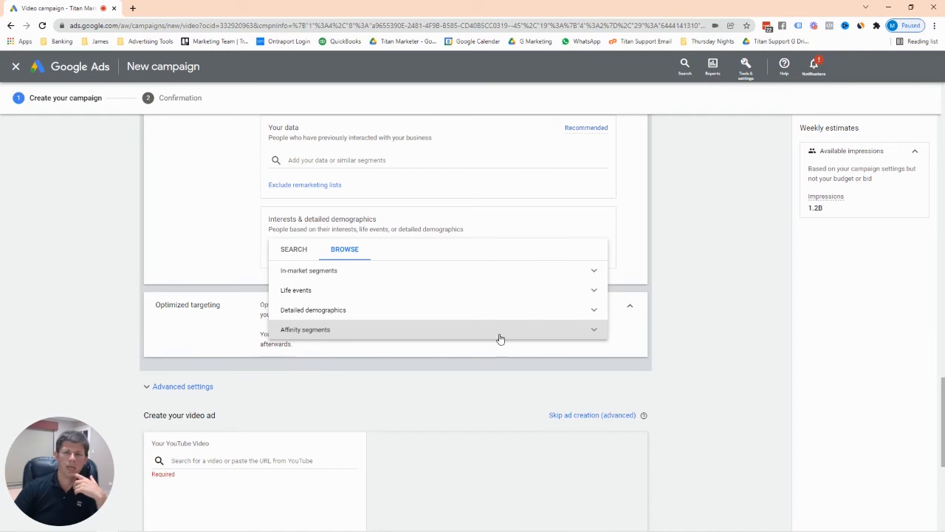
Expand Affinity segments and peek at Banking & Finance, Beauty & Wellness and News & Politics.
left_click(595, 331)
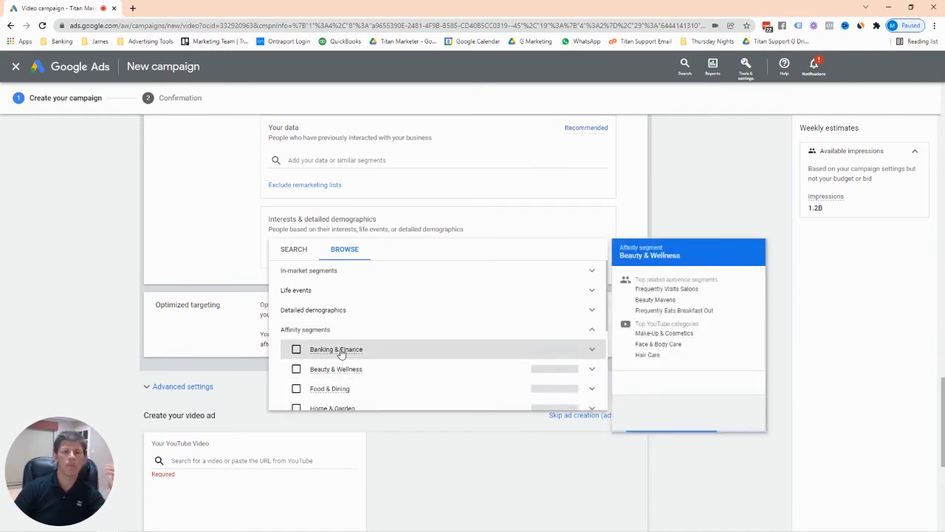
left_click(595, 354)
scroll(433, 327, "down", 1)
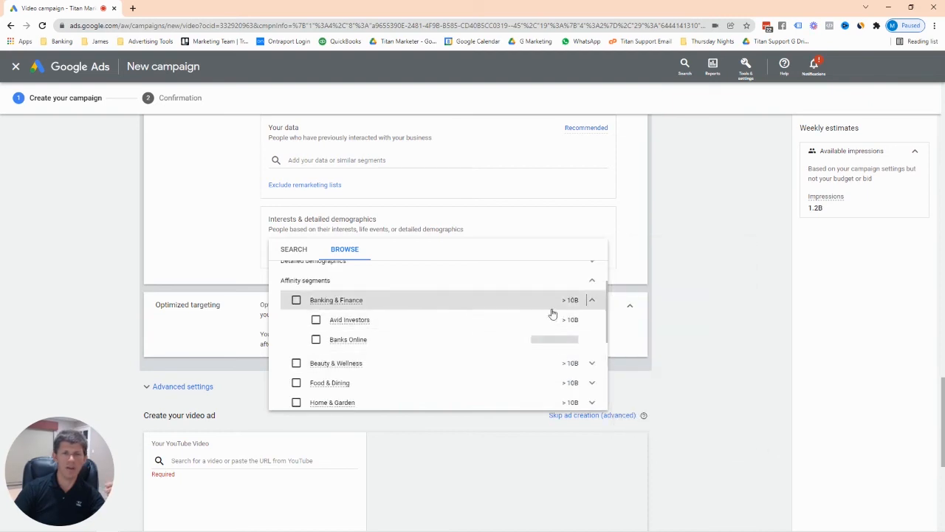
left_click(592, 301)
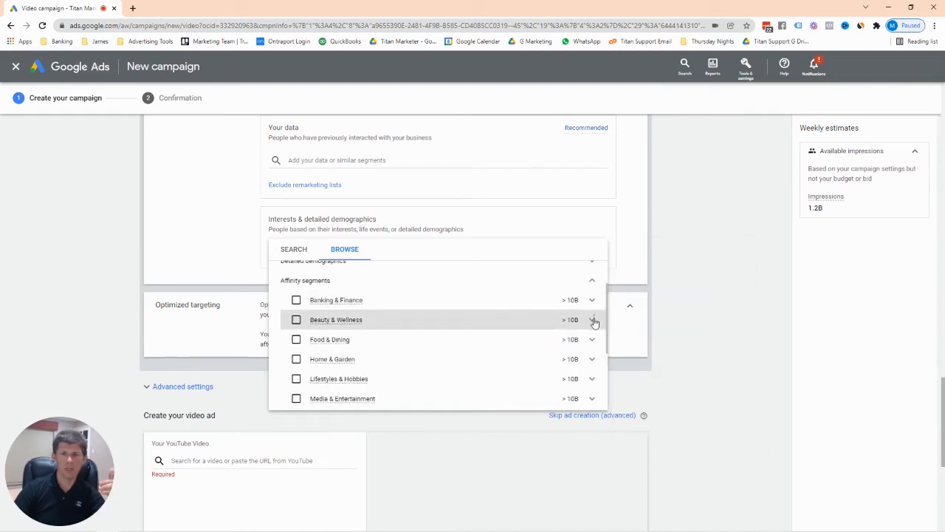
left_click(592, 319)
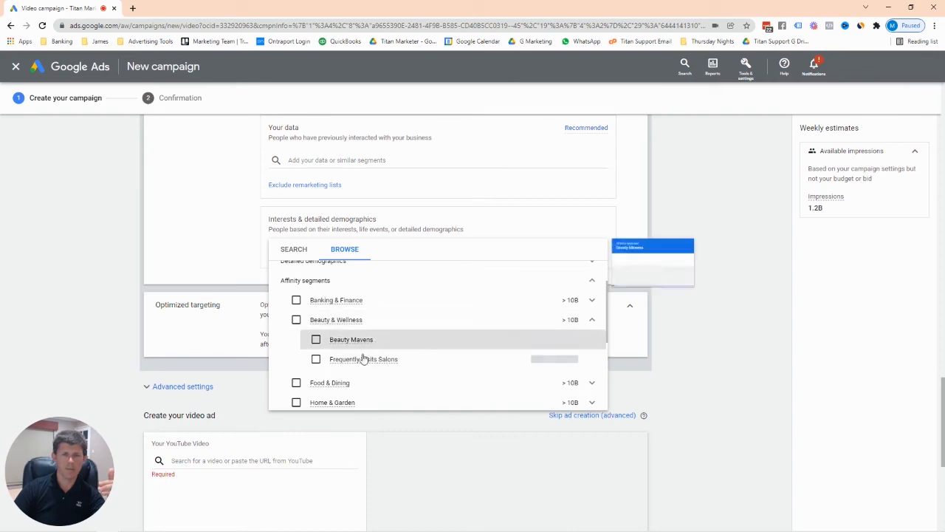
left_click(592, 319)
scroll(500, 348, "down", 1)
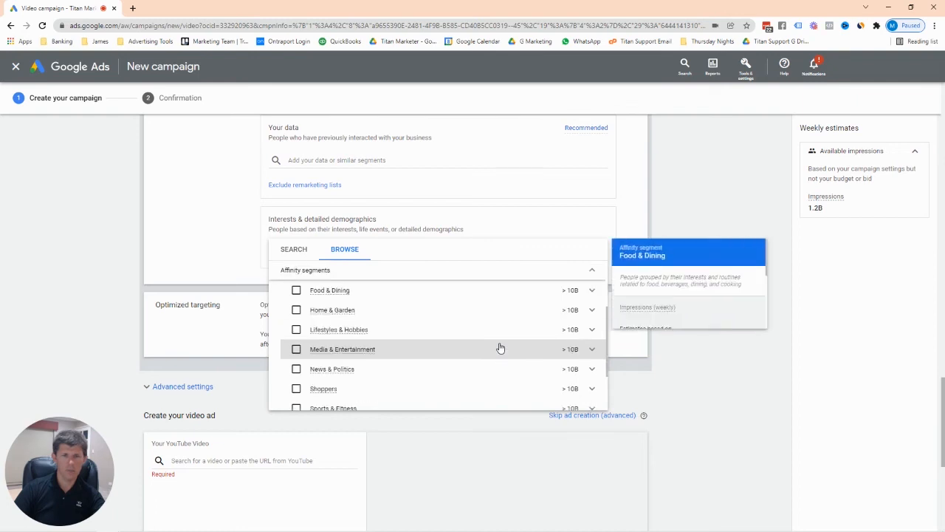
left_click(591, 368)
scroll(590, 365, "down", 1)
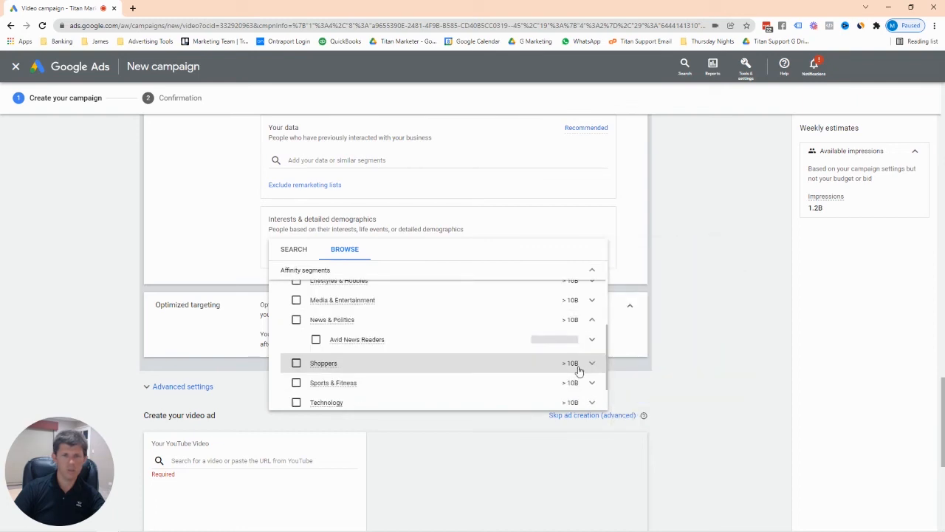
left_click(595, 320)
scroll(581, 332, "down", 1)
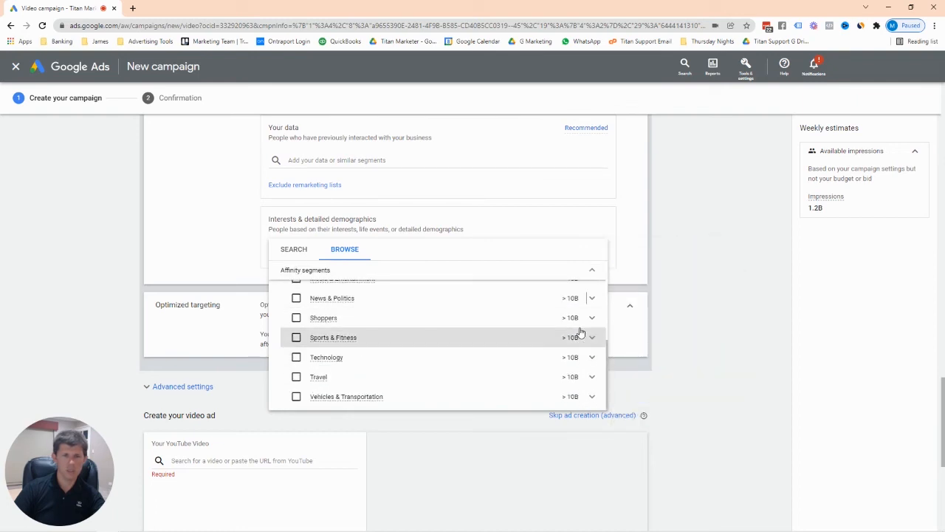
Explore Sports & Fitness and its Health & Fitness Buffs sub-segments, then collapse them.
left_click(592, 338)
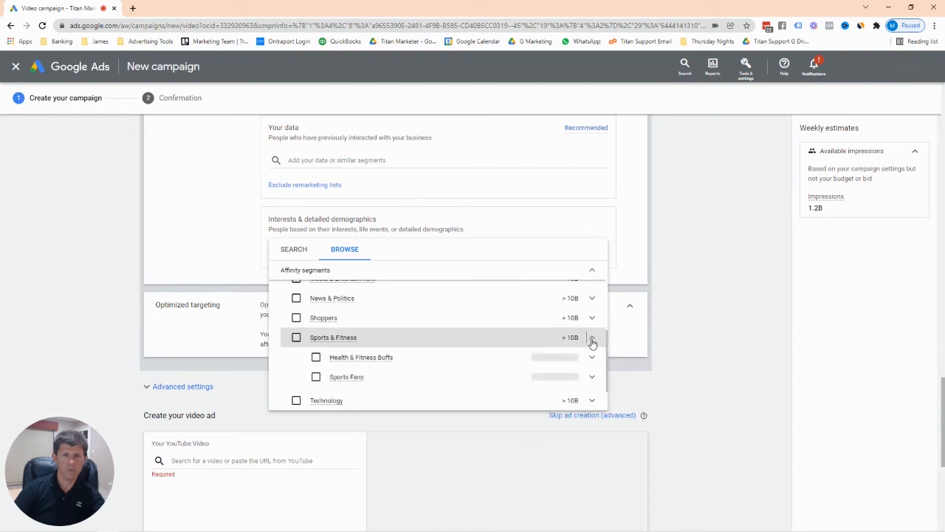
scroll(592, 343, "down", 1)
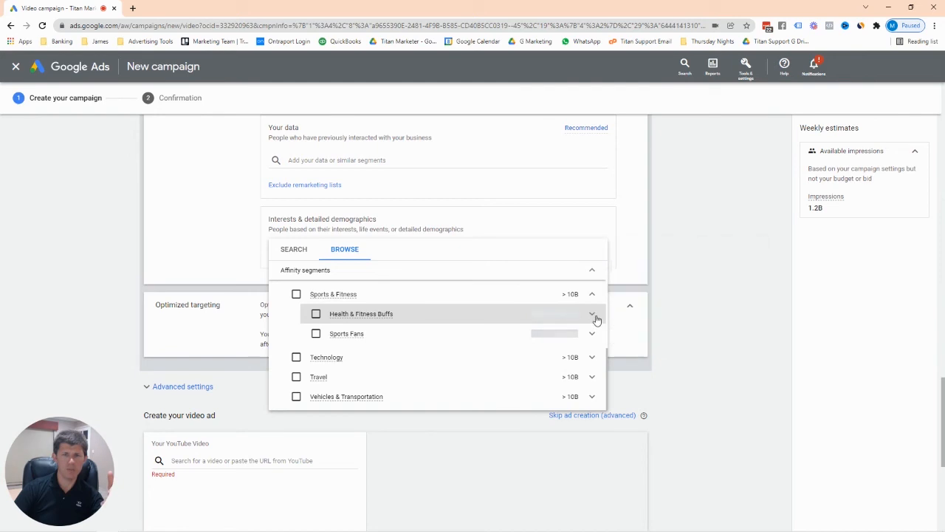
left_click(594, 316)
scroll(464, 353, "down", 1)
scroll(517, 341, "up", 1)
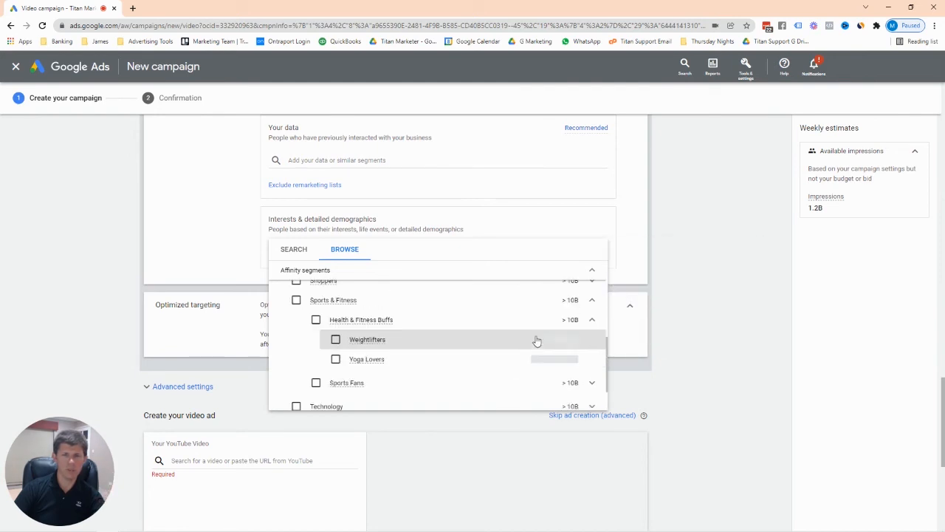
left_click(592, 321)
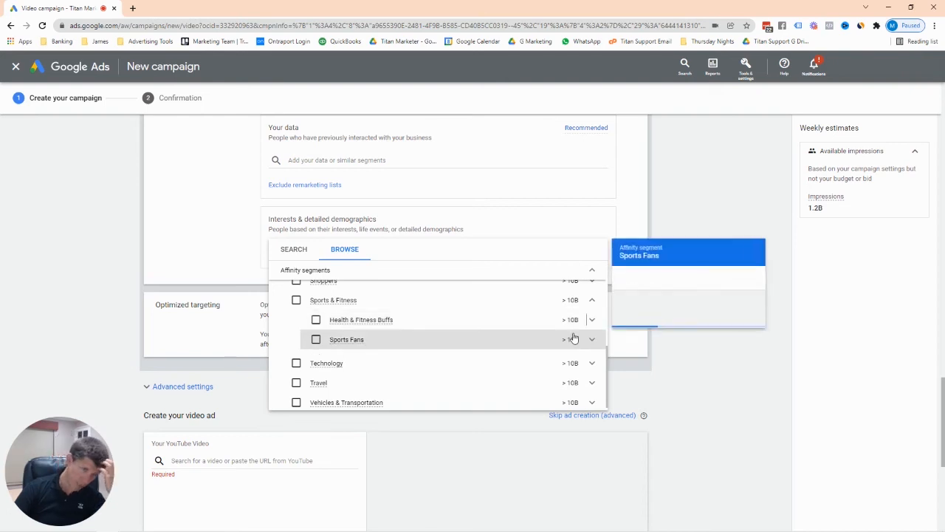
scroll(574, 336, "up", 1)
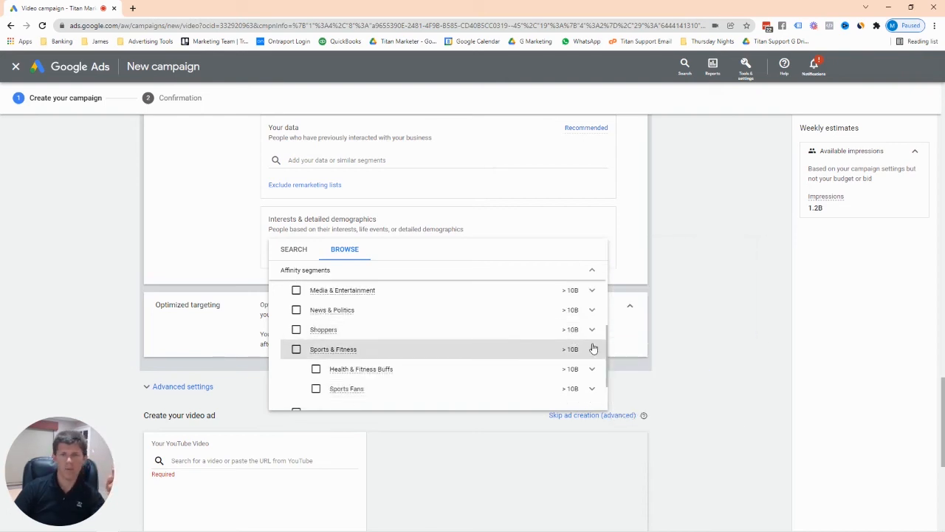
left_click(593, 350)
scroll(580, 360, "down", 1)
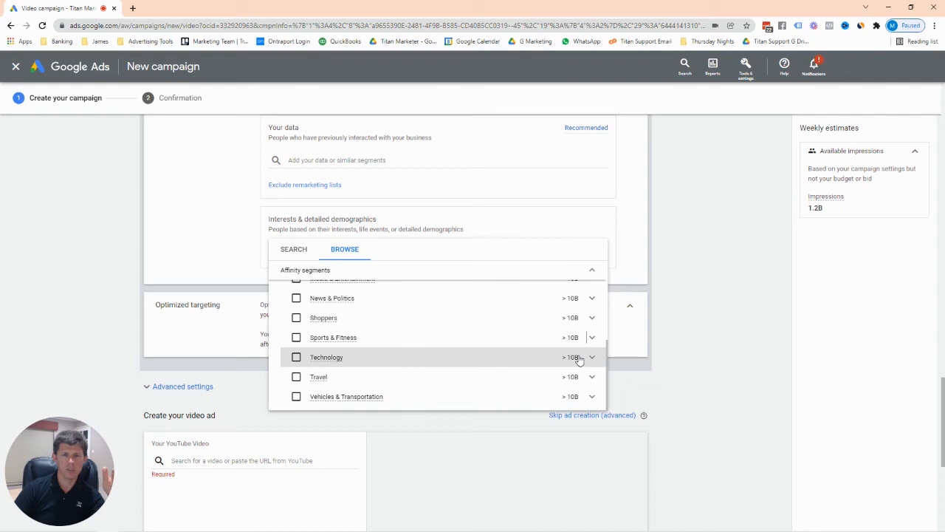
scroll(524, 356, "up", 3)
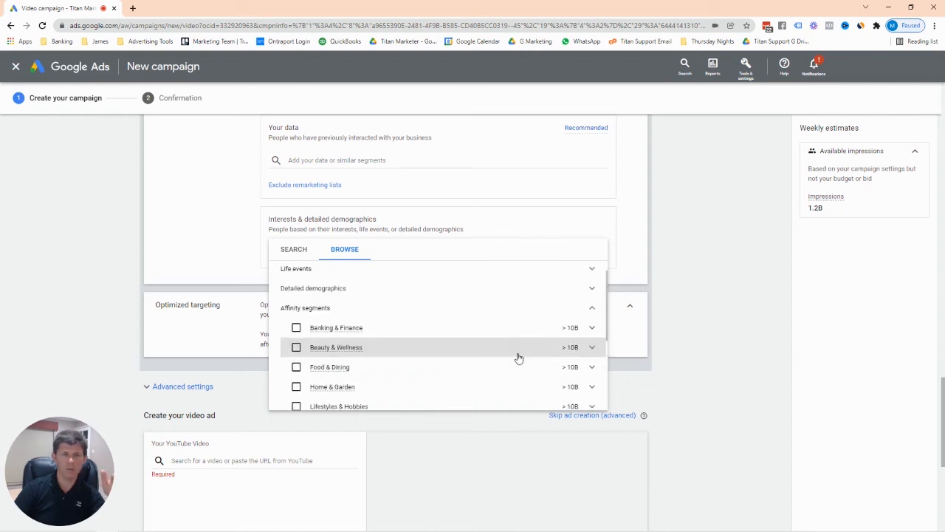
left_click(746, 220)
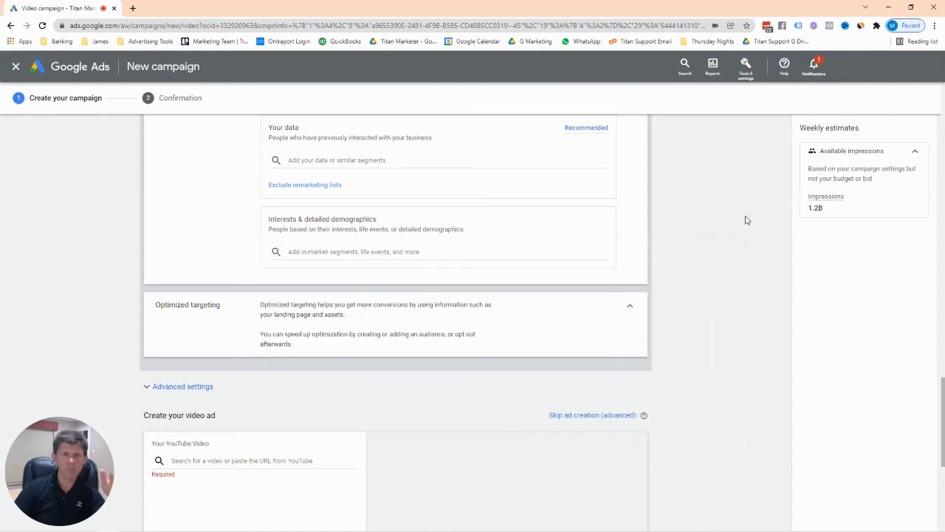
scroll(370, 250, "up", 2)
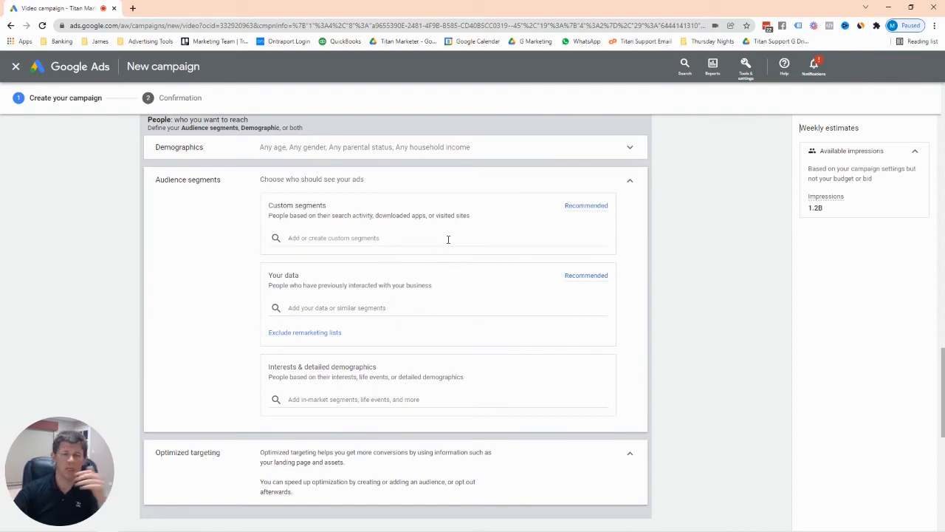
scroll(448, 239, "up", 1)
scroll(448, 243, "down", 1)
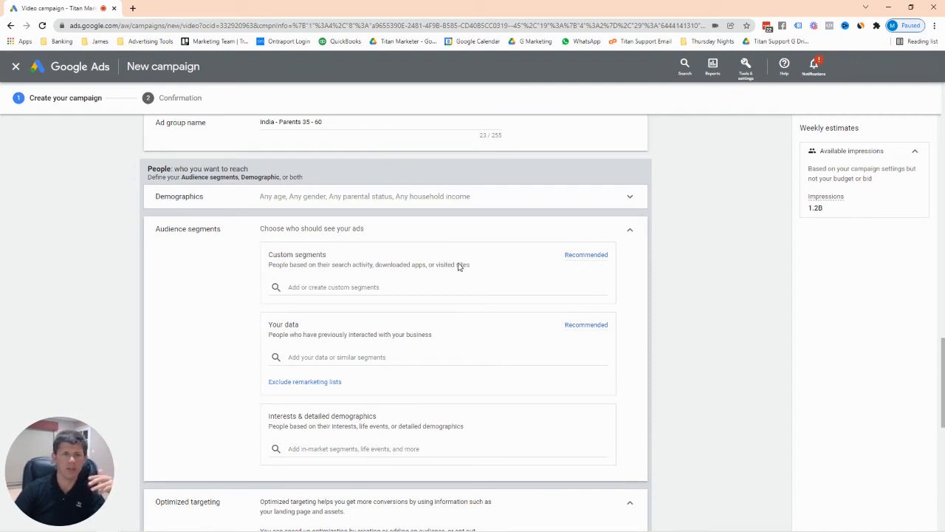
scroll(459, 267, "down", 1)
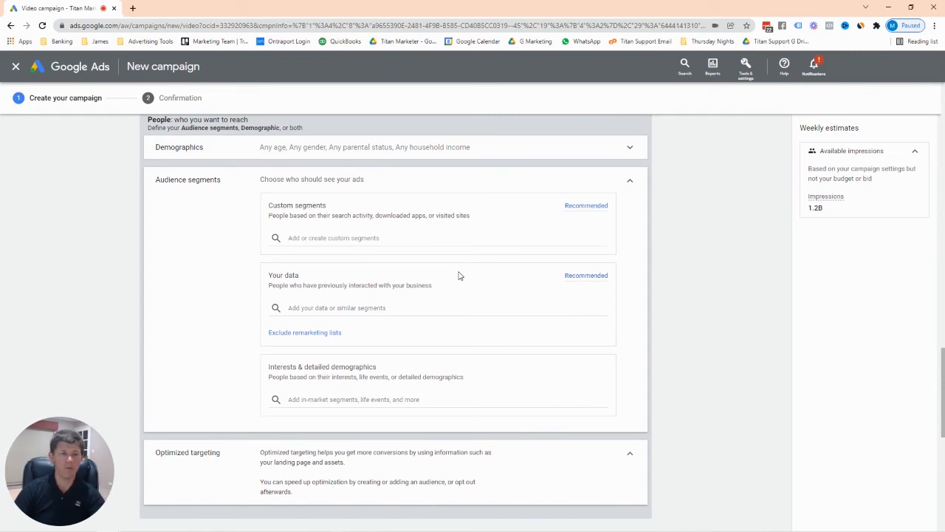
scroll(458, 275, "down", 2)
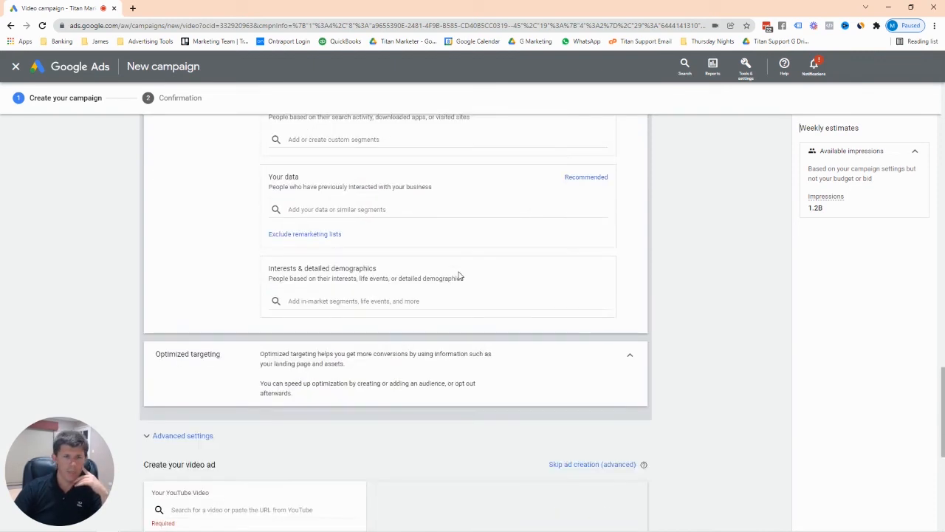
left_click(632, 360)
left_click(633, 356)
left_click(631, 356)
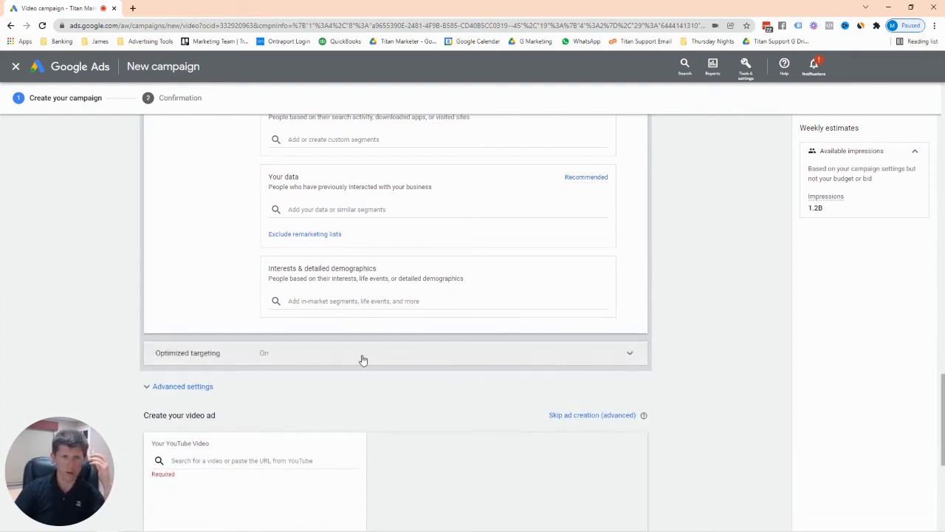
left_click(275, 360)
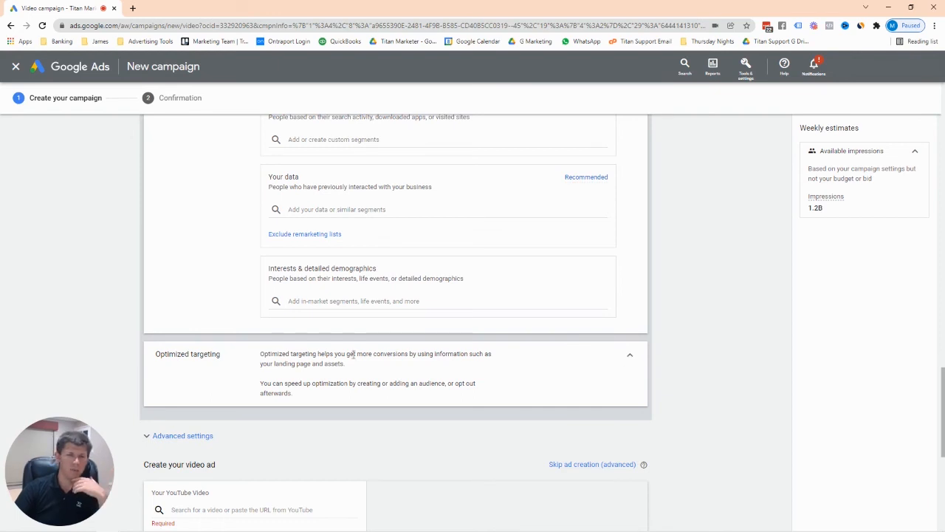
scroll(508, 362, "down", 1)
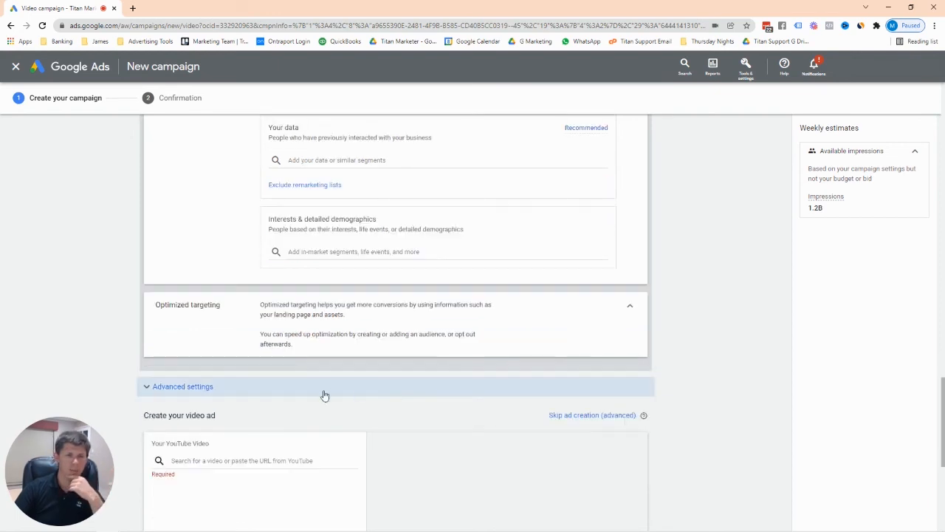
Expand Advanced settings and check Placements, leaving keywords, topics and placements at Any.
left_click(204, 391)
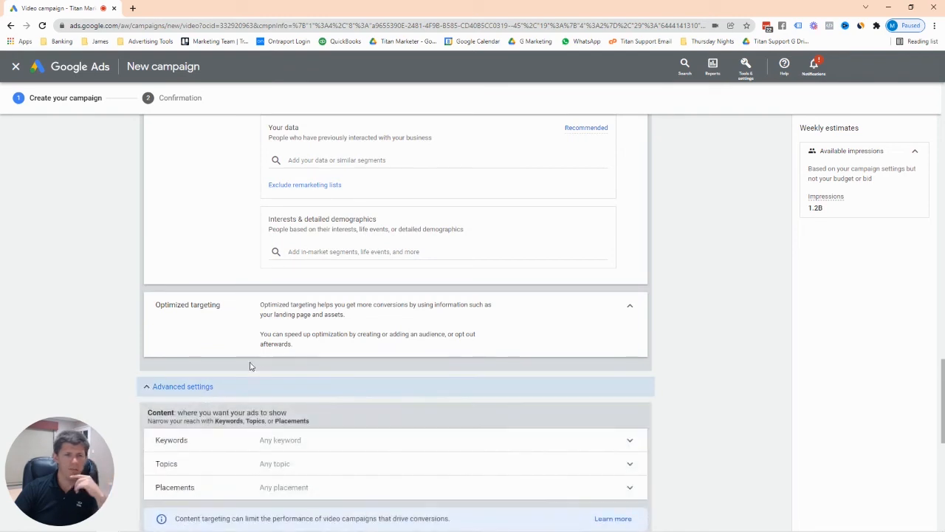
scroll(265, 355, "down", 2)
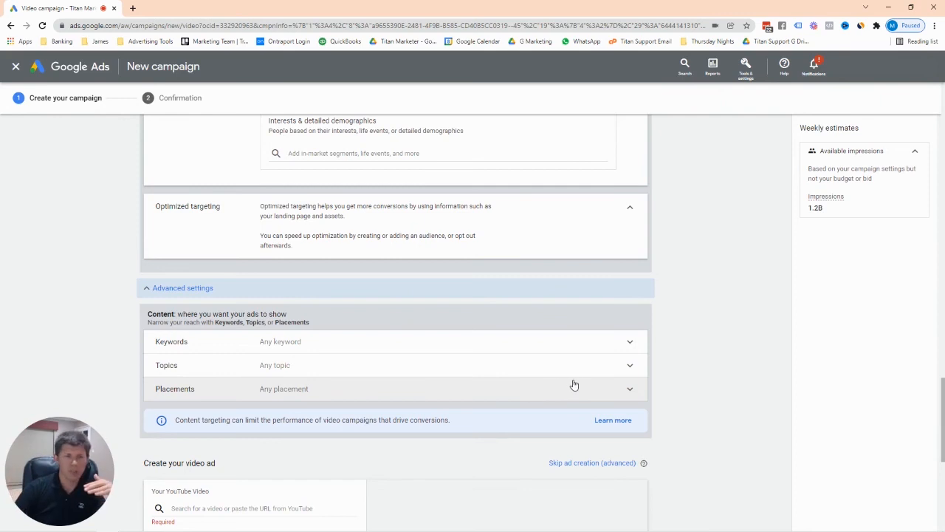
left_click(626, 388)
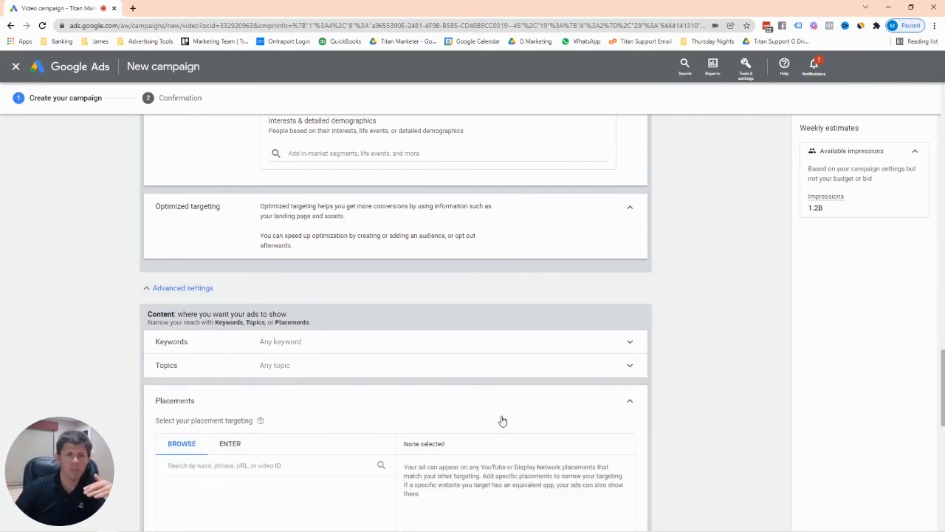
scroll(502, 418, "down", 2)
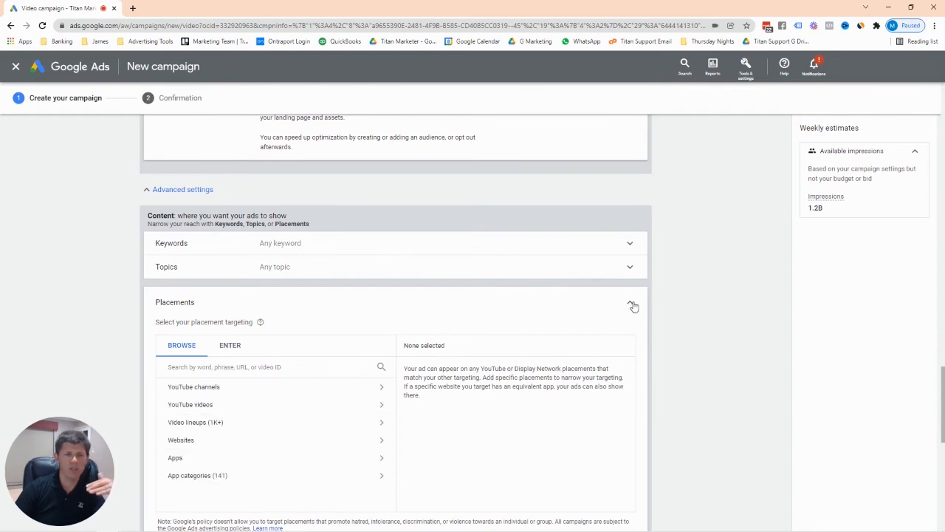
left_click(631, 304)
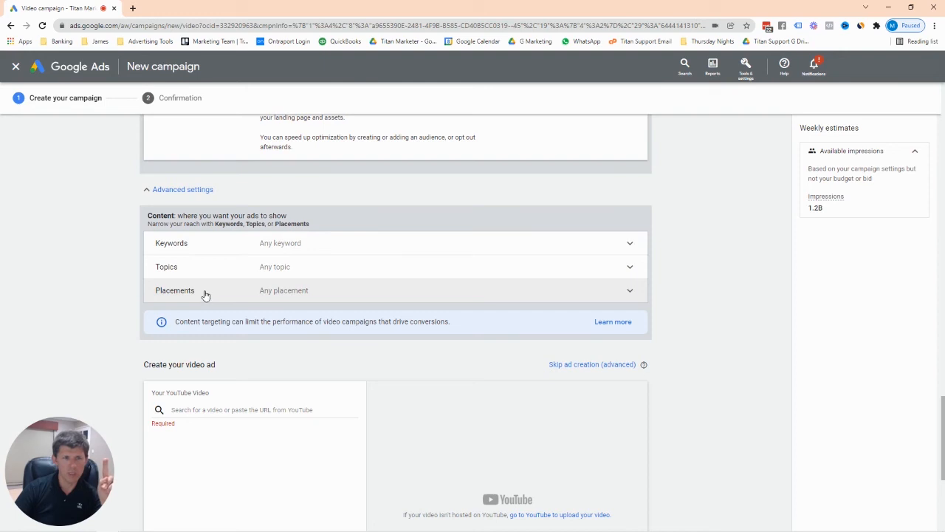
scroll(205, 295, "up", 10)
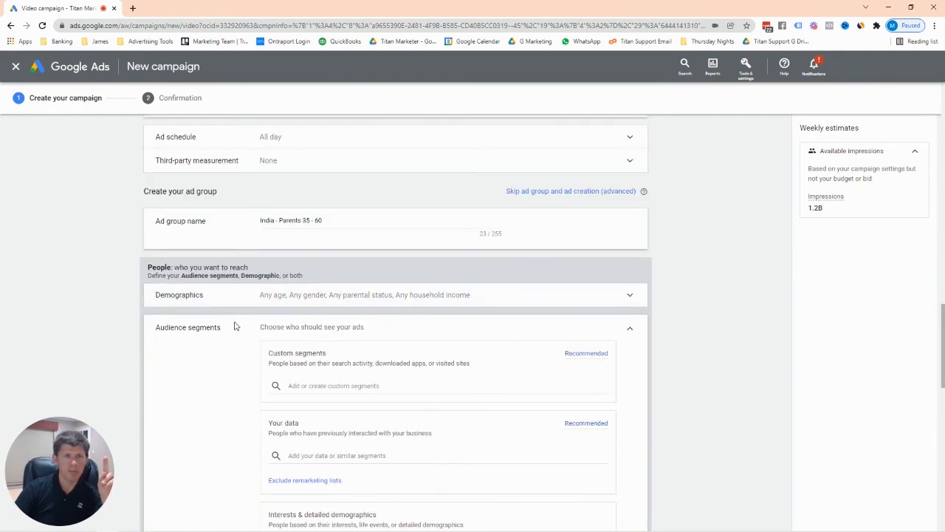
scroll(386, 359, "down", 1)
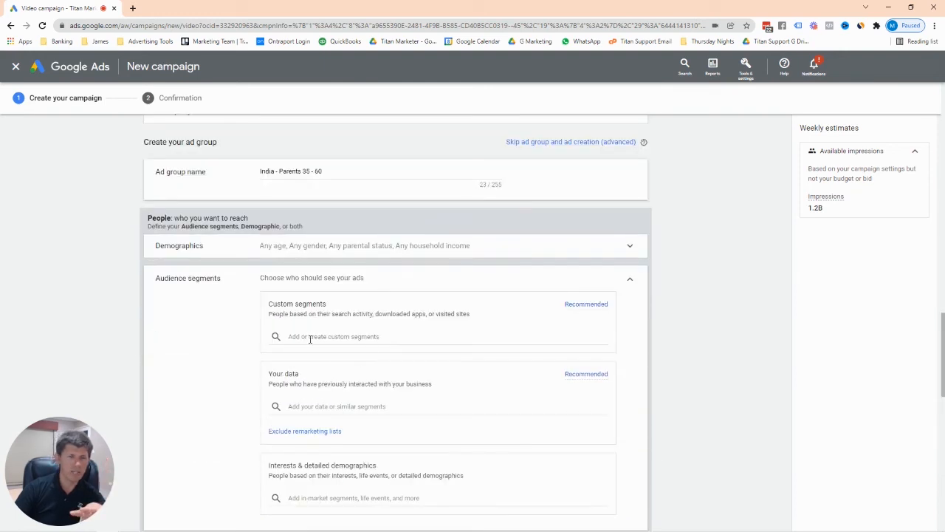
scroll(309, 338, "down", 1)
scroll(370, 379, "down", 2)
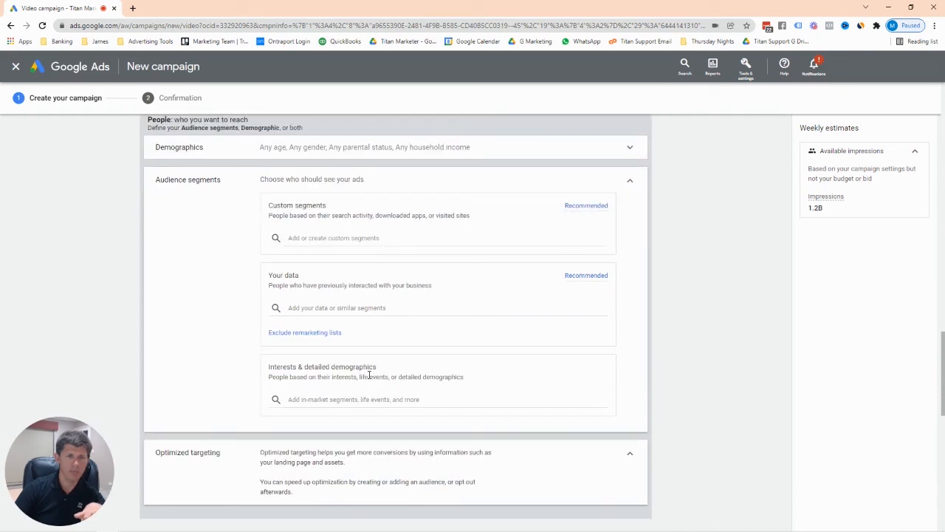
scroll(428, 380, "up", 3)
scroll(449, 327, "down", 1)
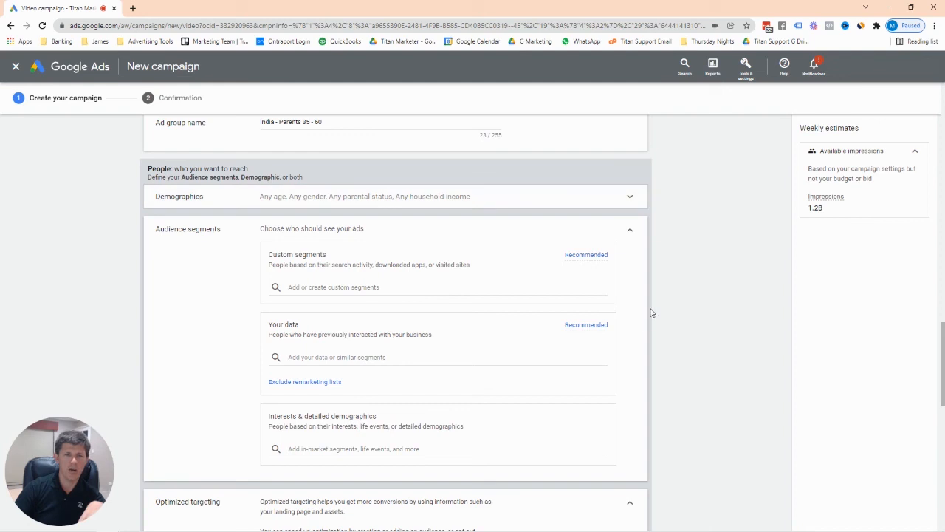
scroll(544, 337, "down", 4)
scroll(365, 487, "up", 4)
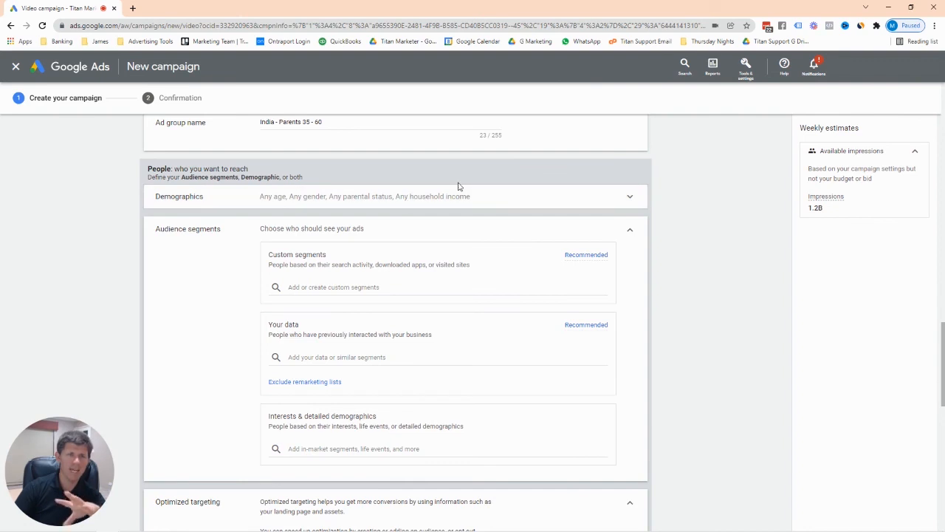
scroll(405, 402, "down", 5)
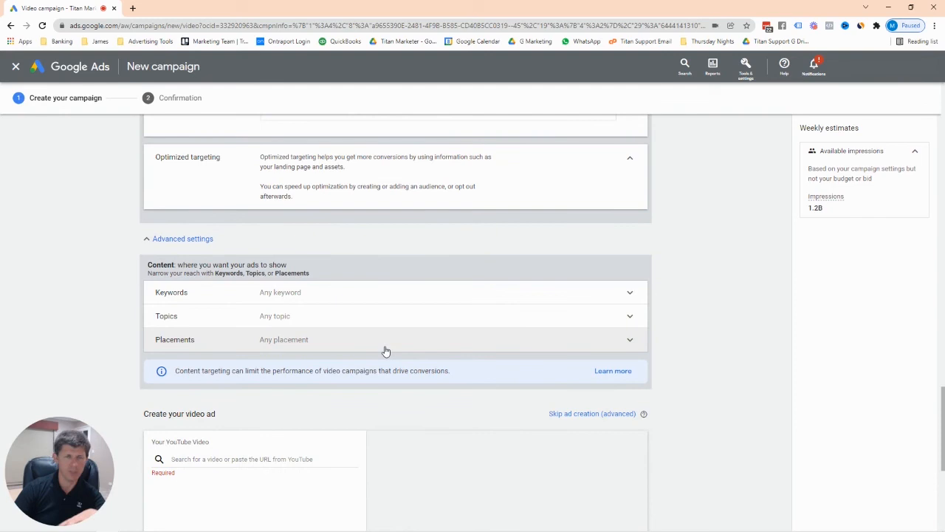
scroll(384, 357, "up", 1)
scroll(384, 357, "up", 5)
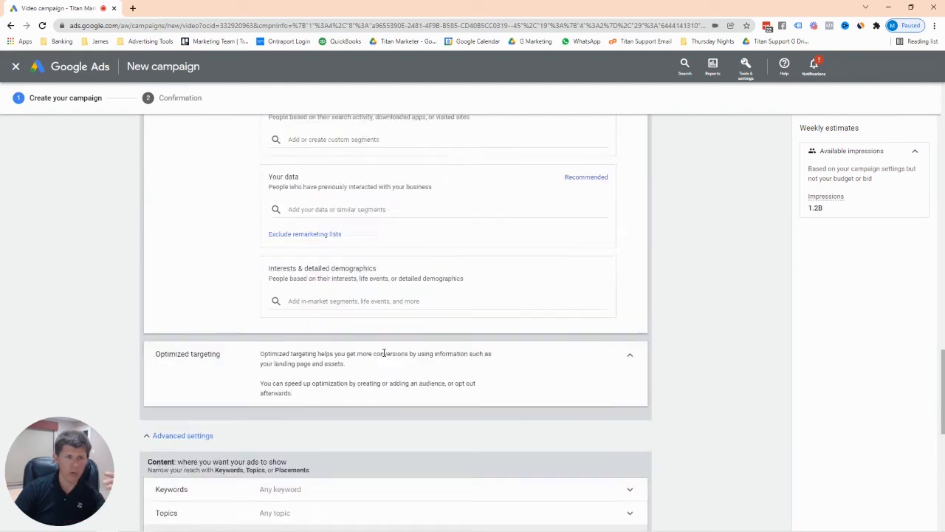
scroll(421, 357, "down", 4)
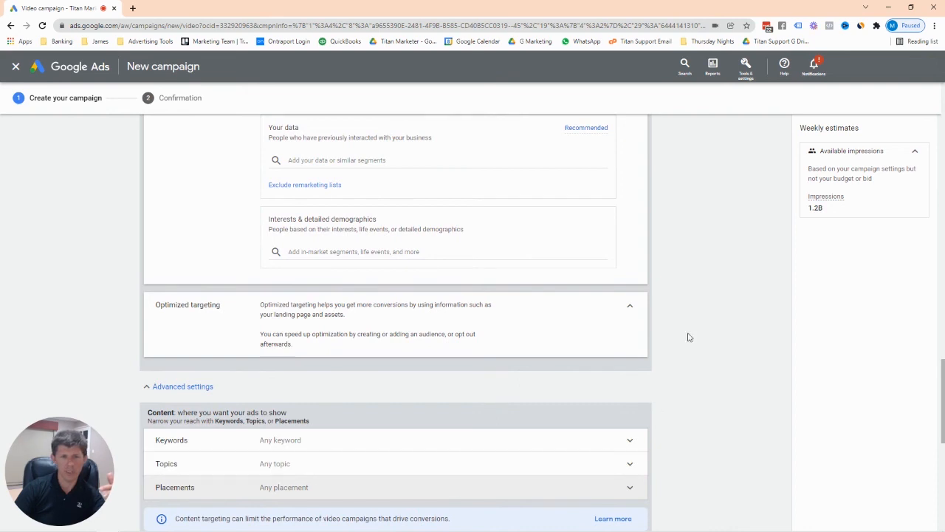
scroll(594, 244, "up", 4)
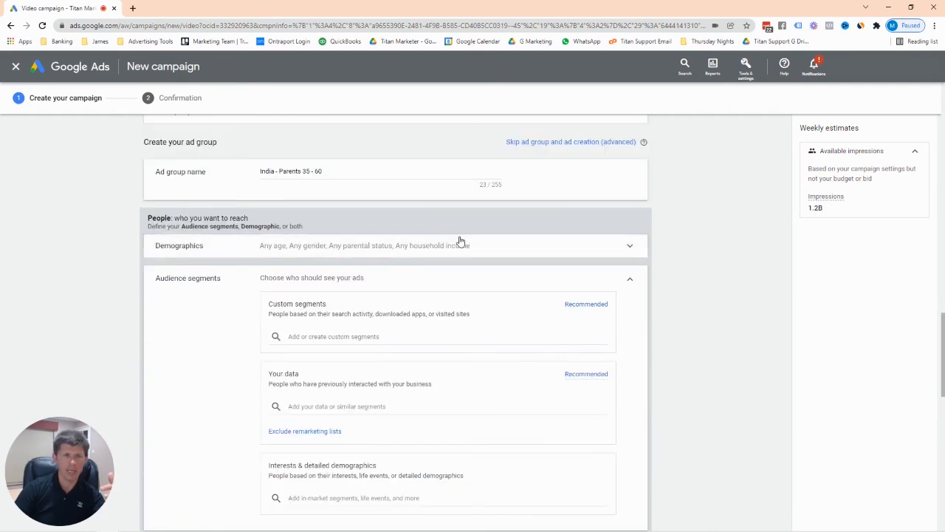
left_click(513, 244)
scroll(527, 257, "down", 3)
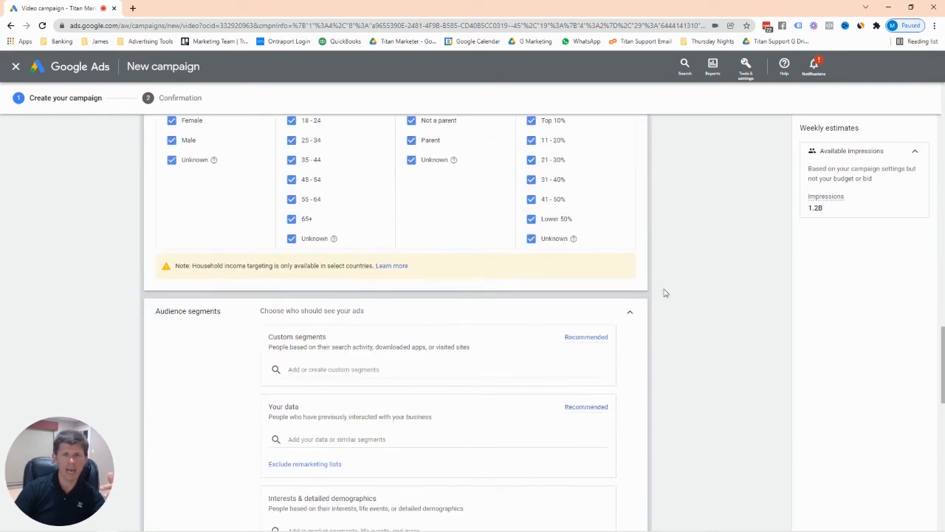
scroll(561, 324, "down", 1)
scroll(445, 372, "down", 3)
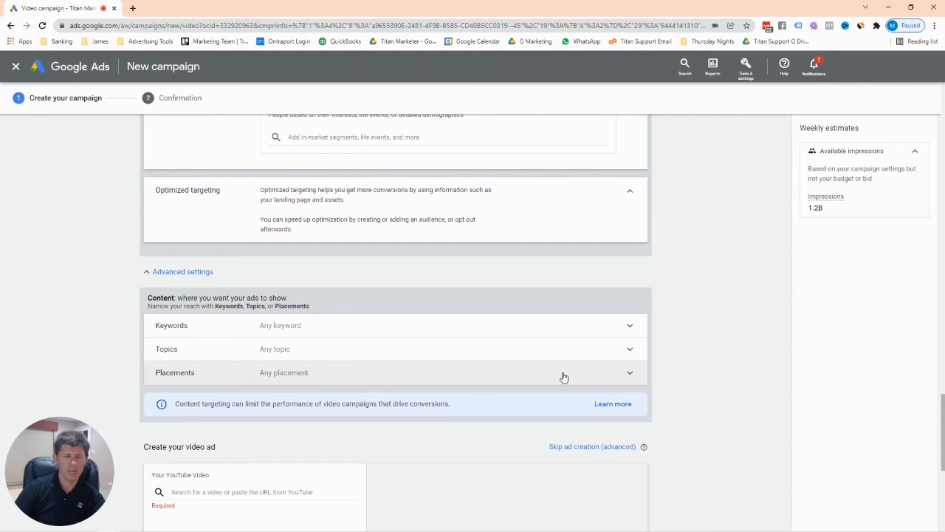
scroll(443, 232, "up", 5)
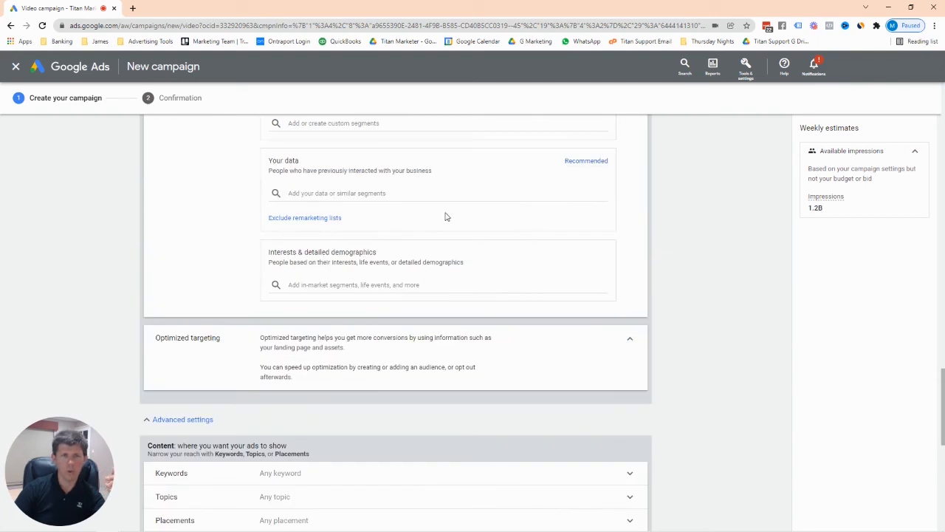
scroll(445, 250, "up", 1)
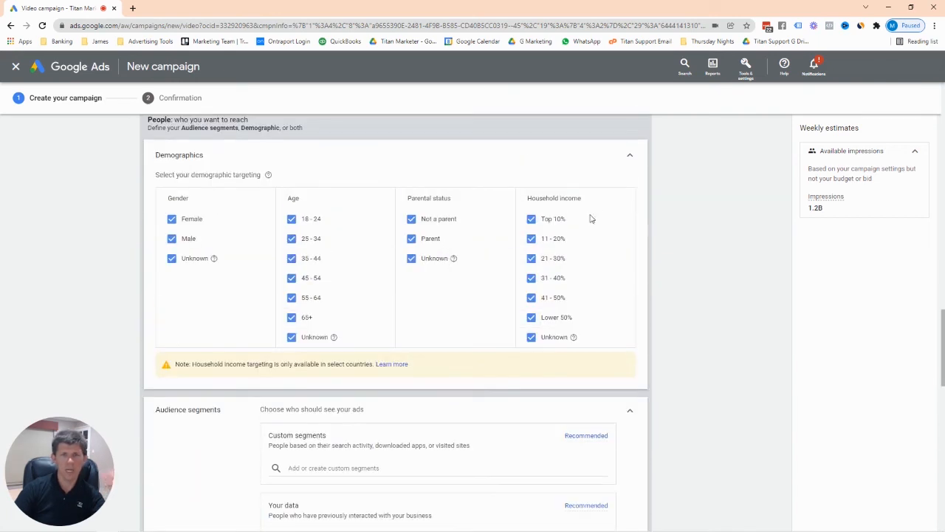
left_click(633, 158)
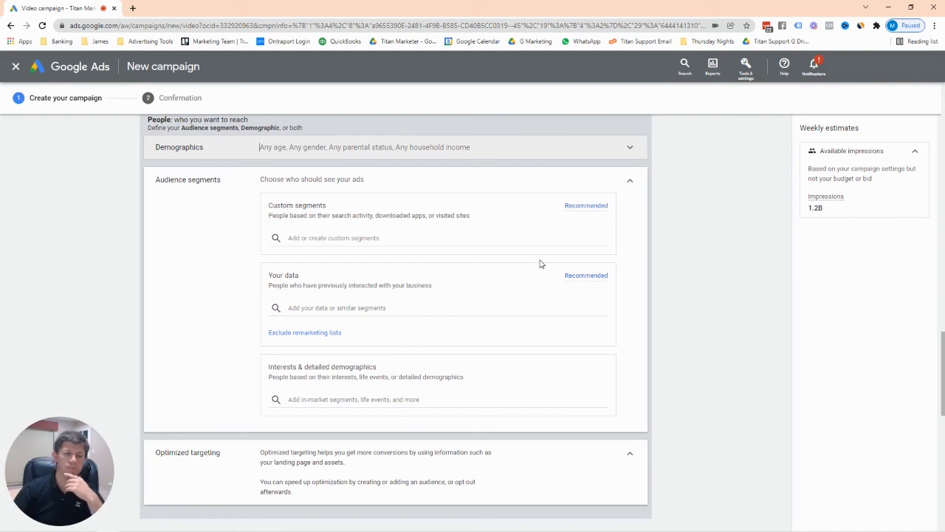
Paste the Saints vs. Buccaneers Week 15 highlights video URL into the YouTube video search.
scroll(540, 264, "down", 1)
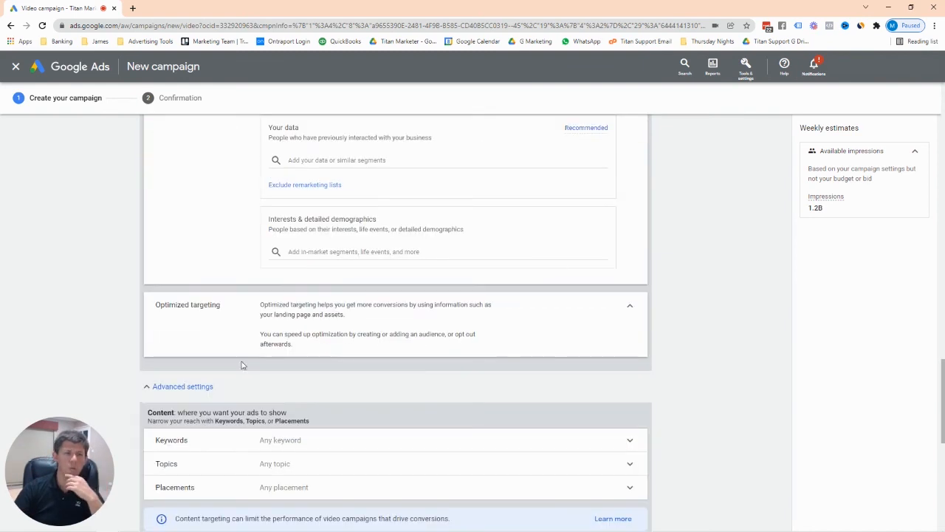
scroll(244, 363, "down", 4)
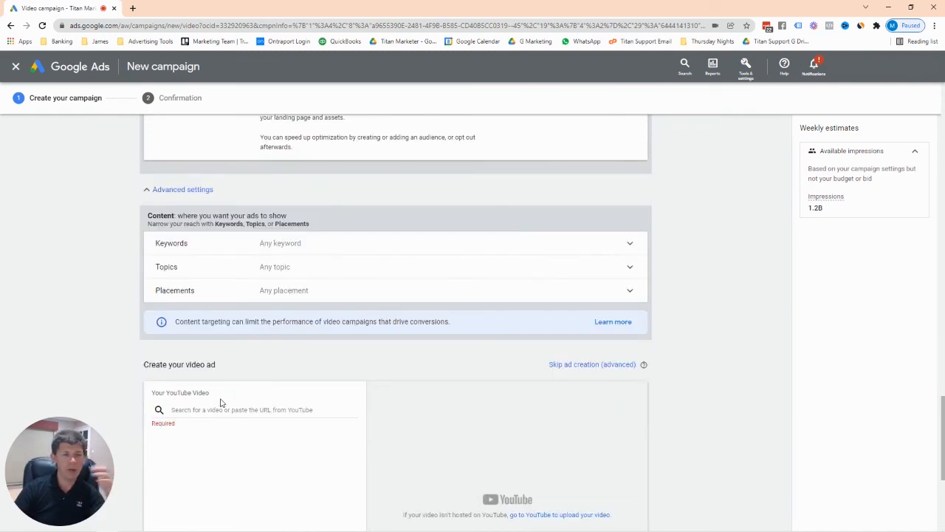
scroll(220, 402, "down", 1)
left_click(223, 360)
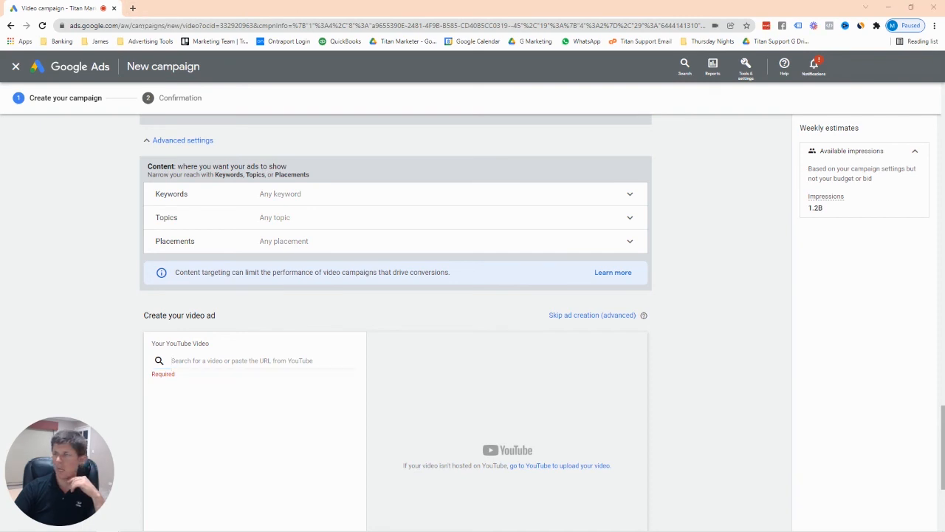
left_click(220, 360)
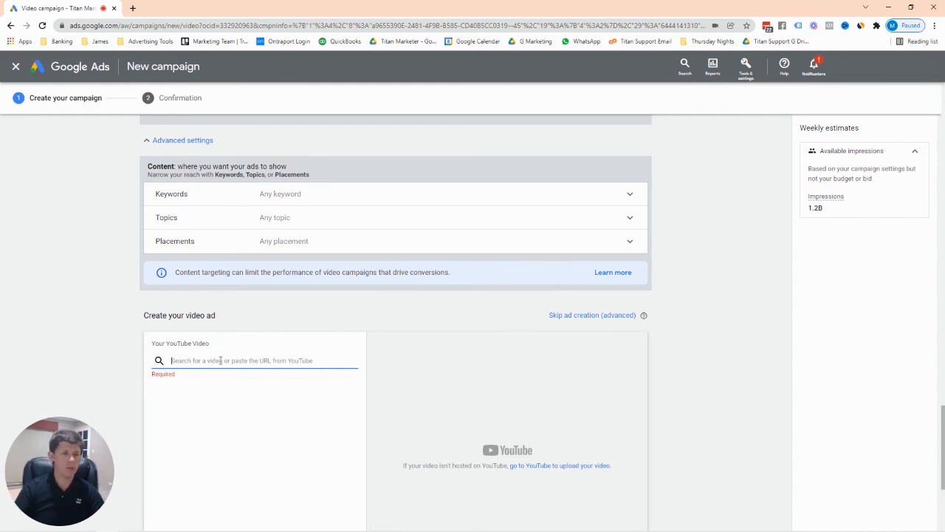
type("https://www.youtube.com/watch?v=pgMkL4l9oU")
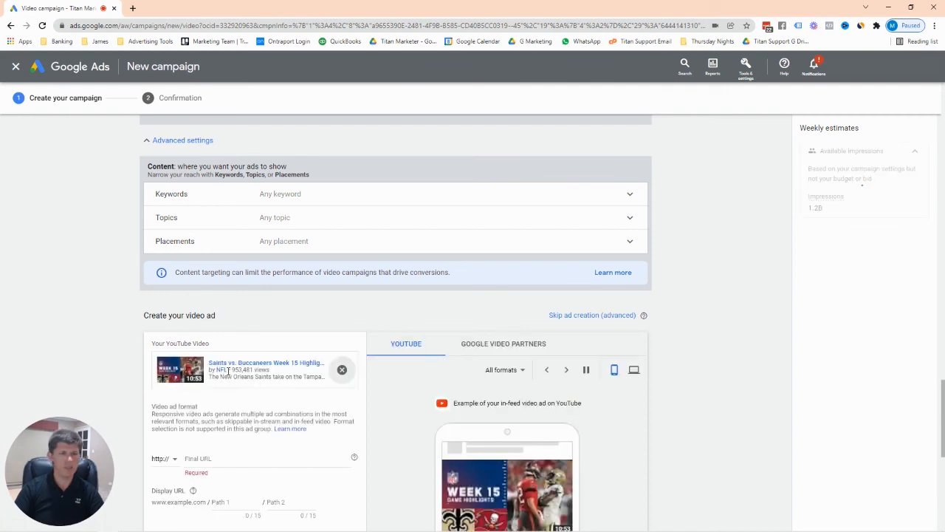
scroll(305, 340, "down", 1)
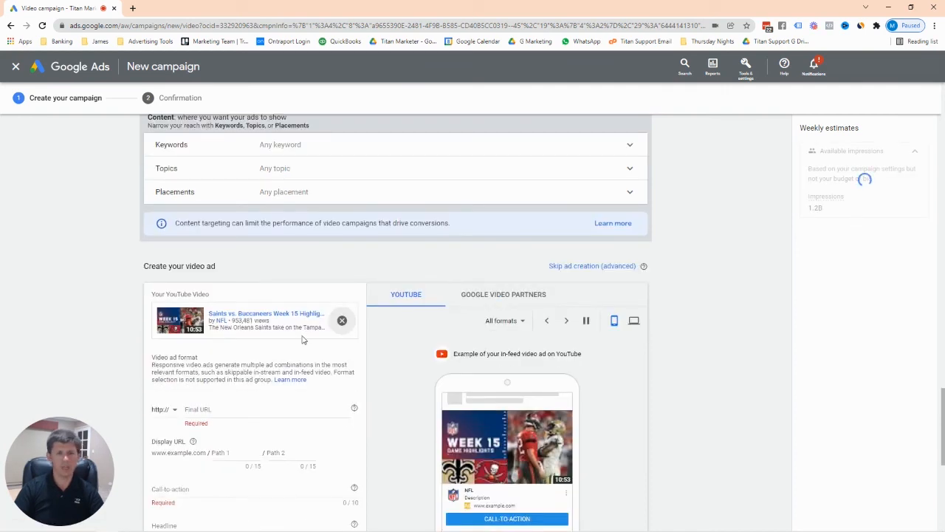
scroll(298, 340, "down", 1)
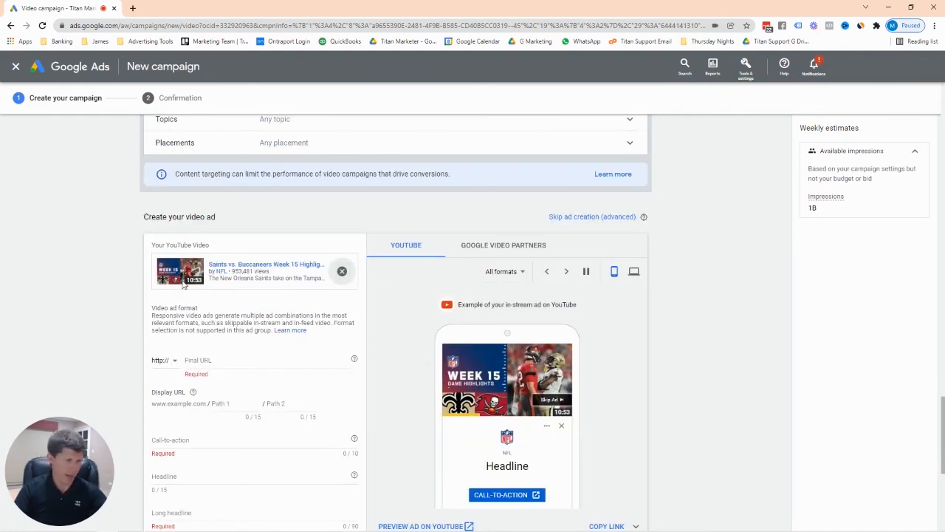
left_click(209, 359)
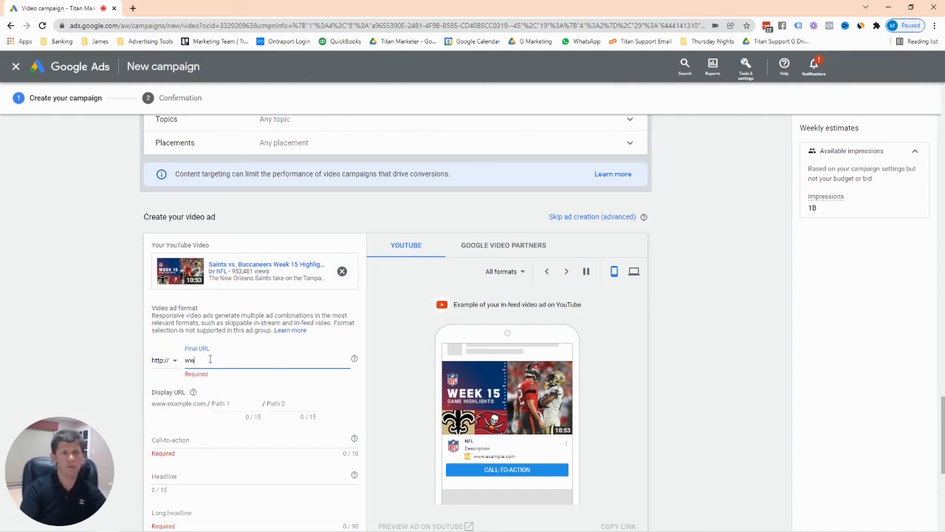
type("www.nfl.com")
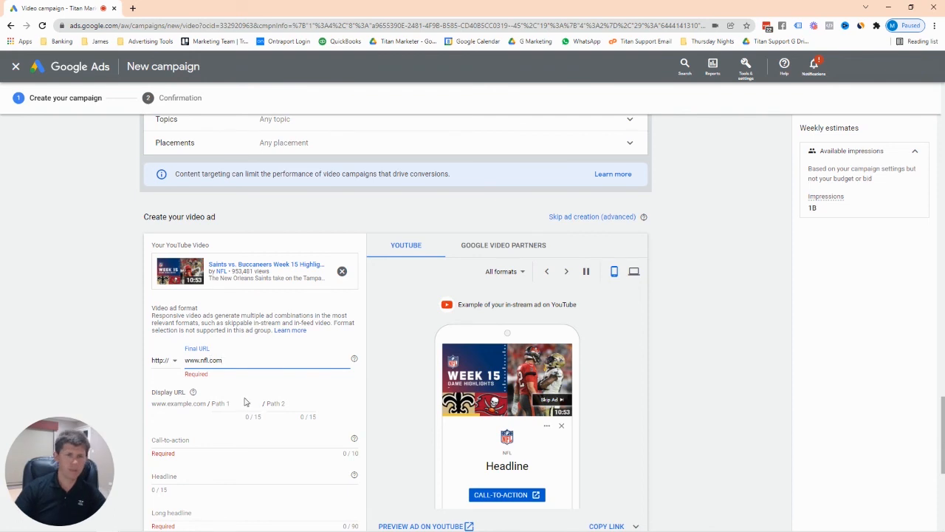
scroll(246, 403, "down", 1)
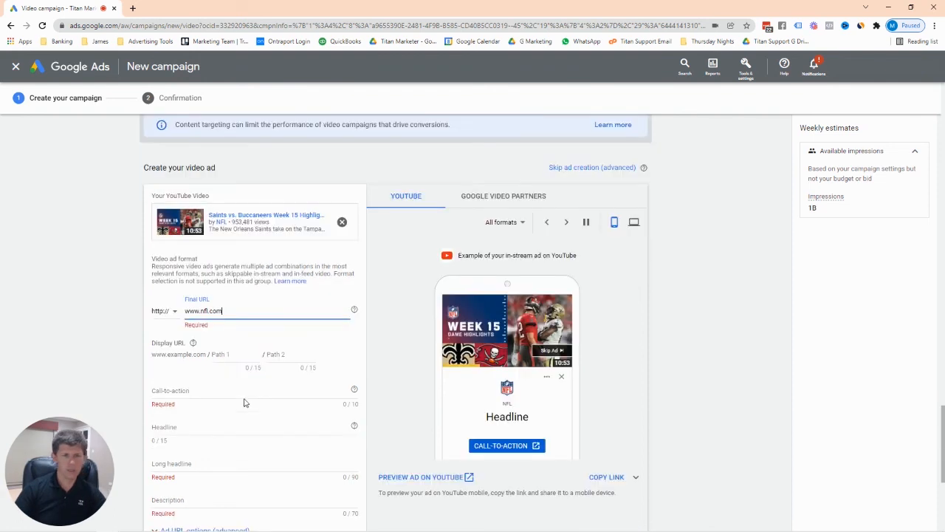
left_click(220, 354)
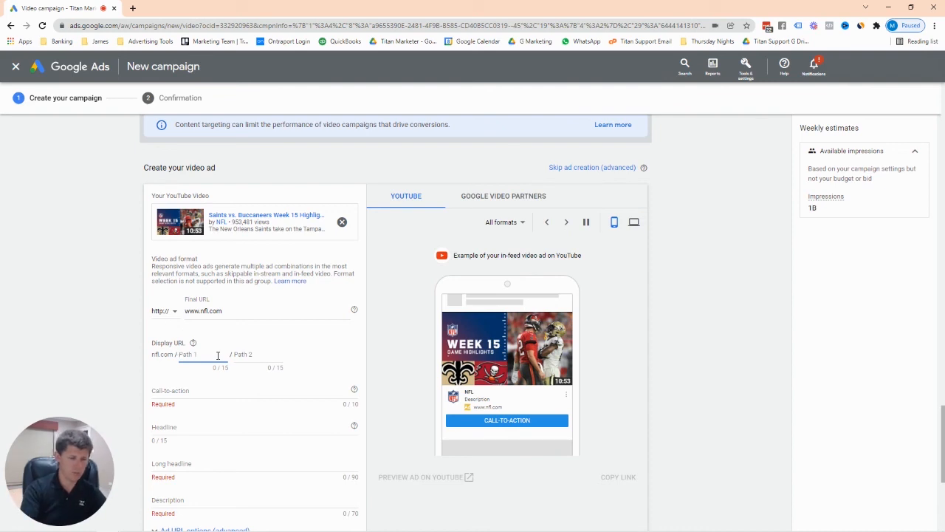
type("coaching")
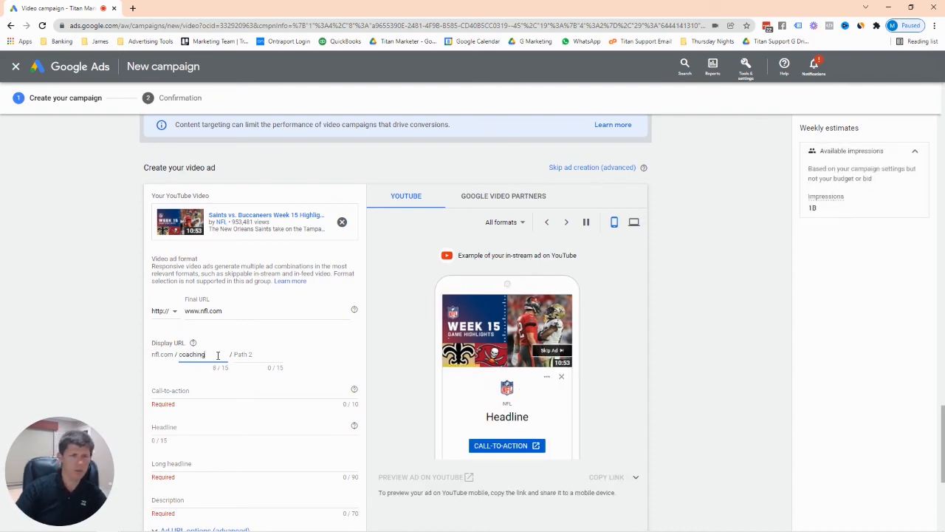
left_click(229, 355)
type("serv")
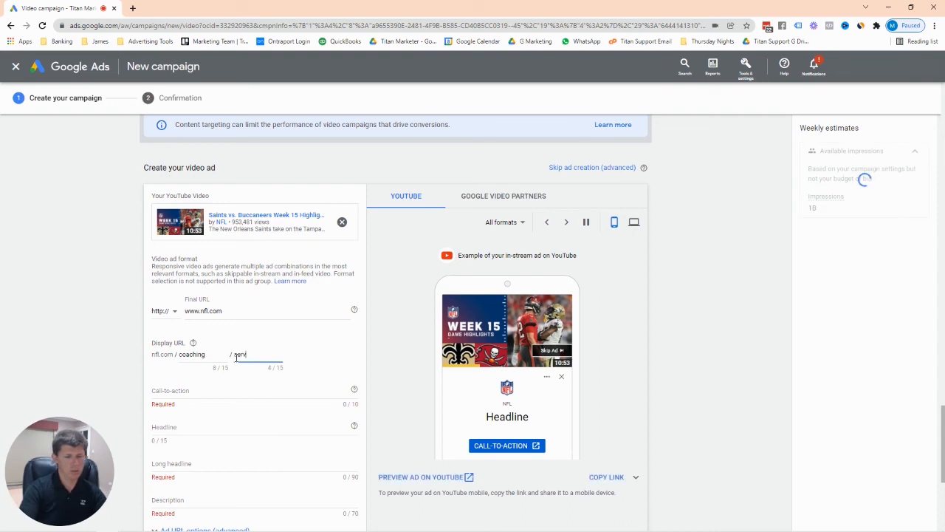
type("ices")
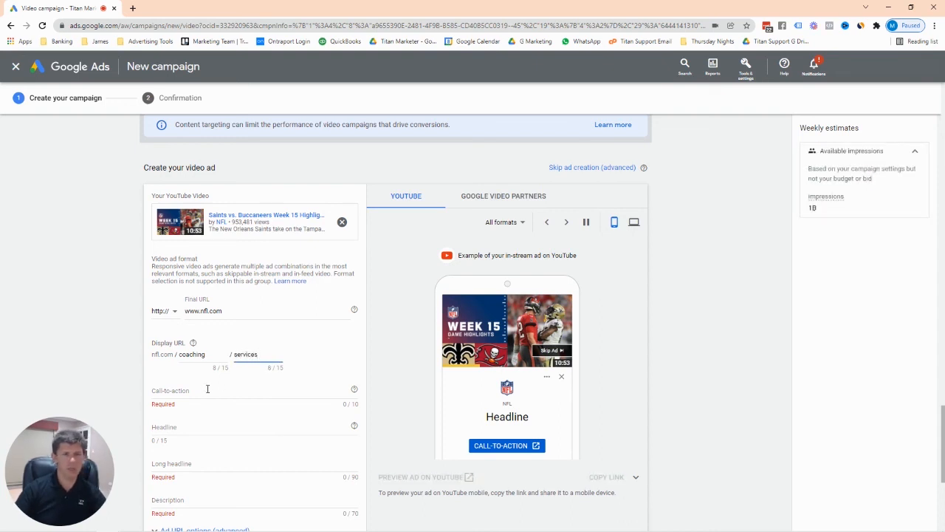
Pick 'Learn more' from the call-to-action suggestions.
left_click(202, 390)
scroll(202, 390, "down", 1)
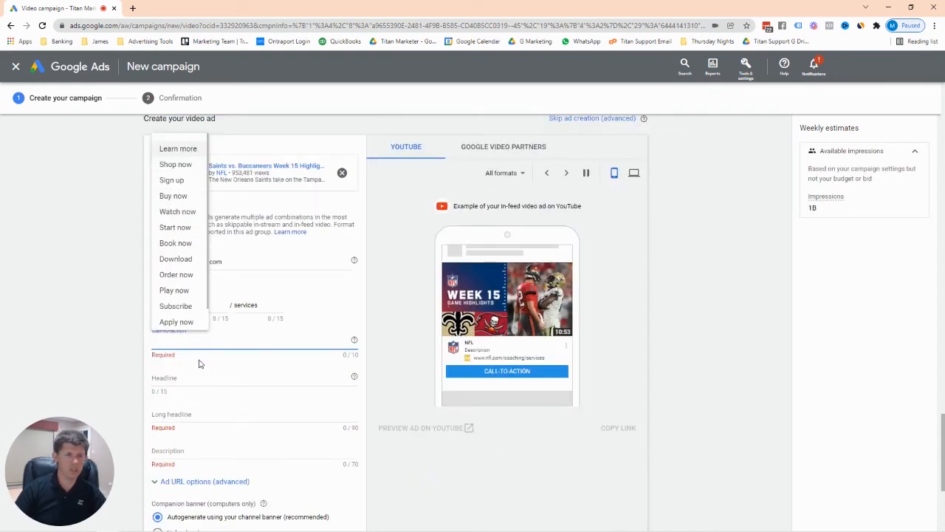
type("asdf")
key("BackSpace")
key("BackSpace")
key("BackSpace")
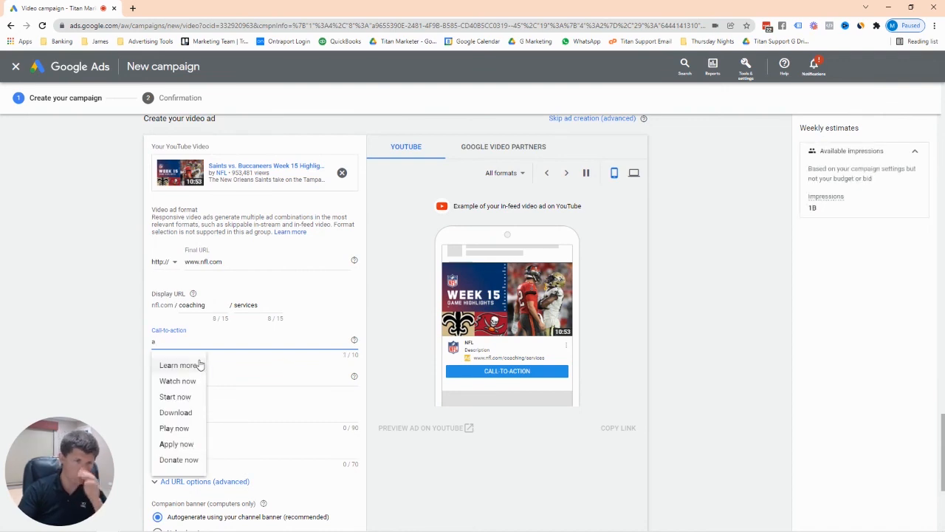
key("BackSpace")
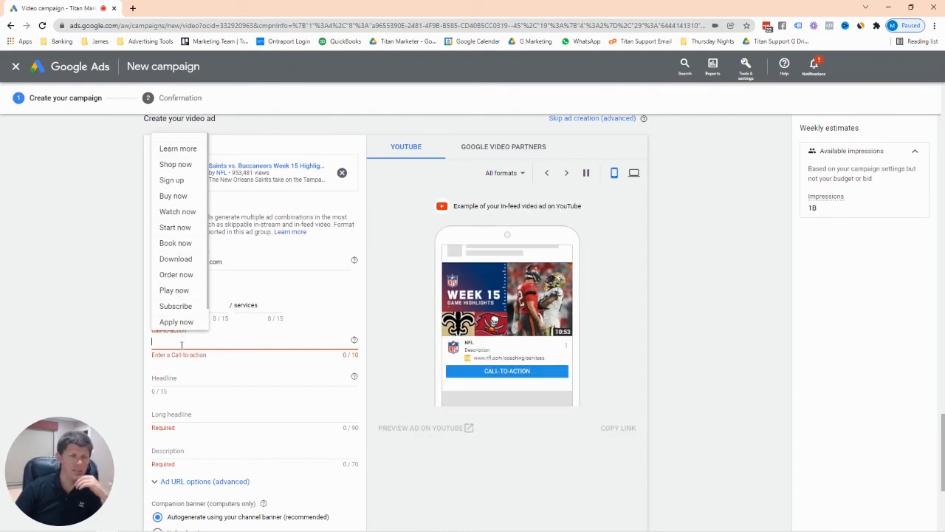
left_click(177, 152)
left_click(230, 378)
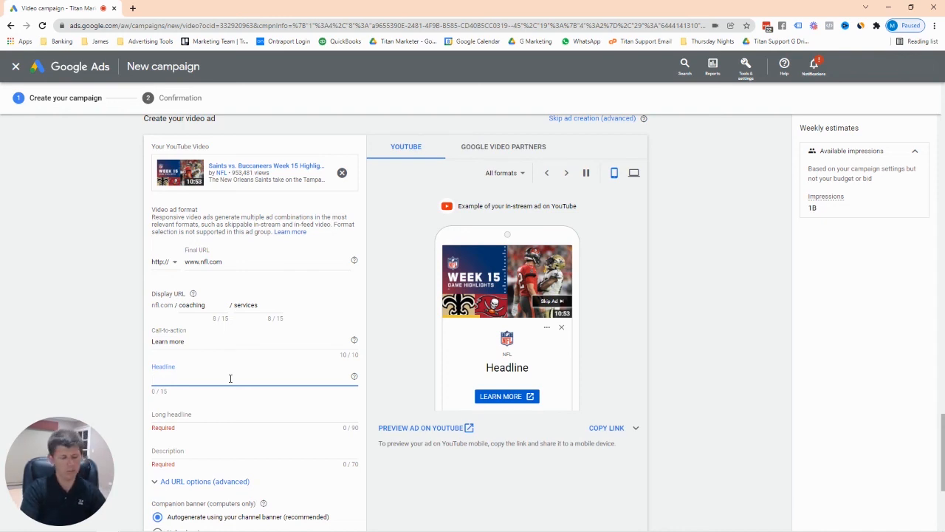
Fill in headline 'Become Amazing', long headline 'Example Long Headline' and description 'Example Description'.
type("Become Amazing")
scroll(230, 386, "down", 1)
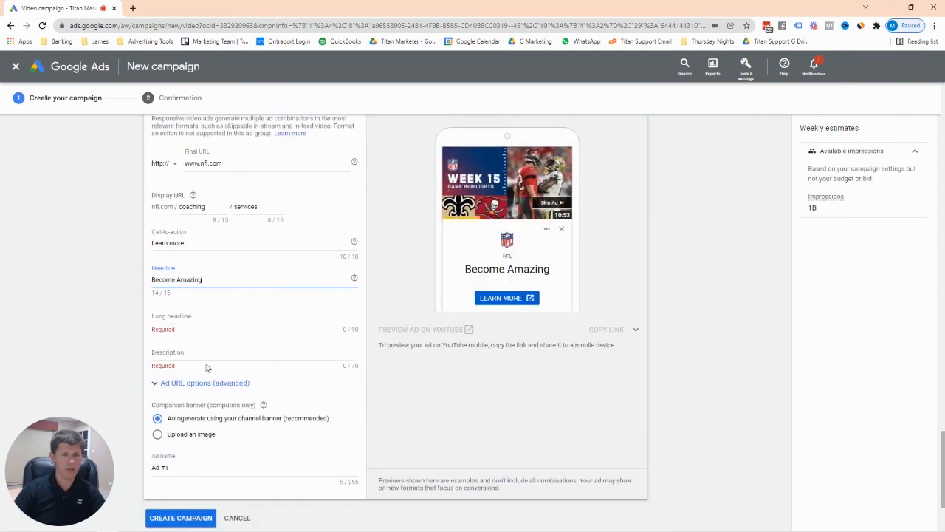
left_click(188, 319)
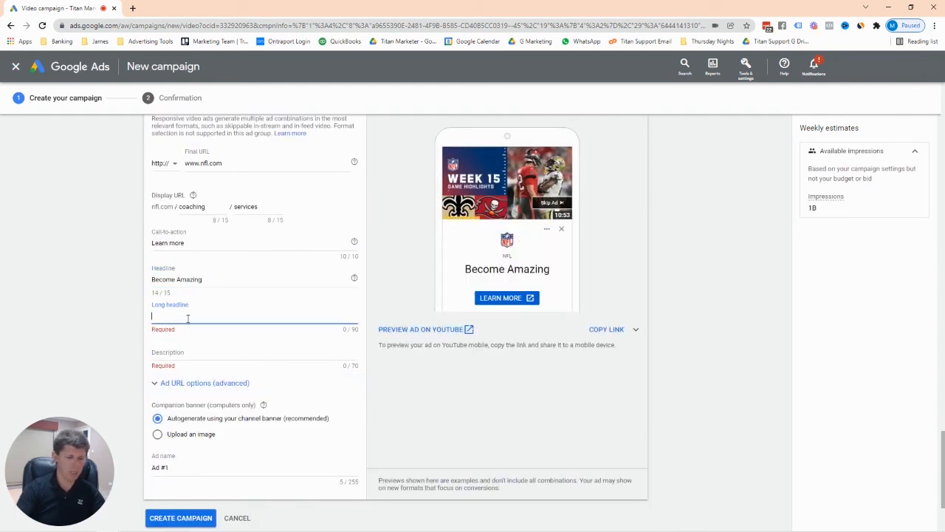
type("Example ")
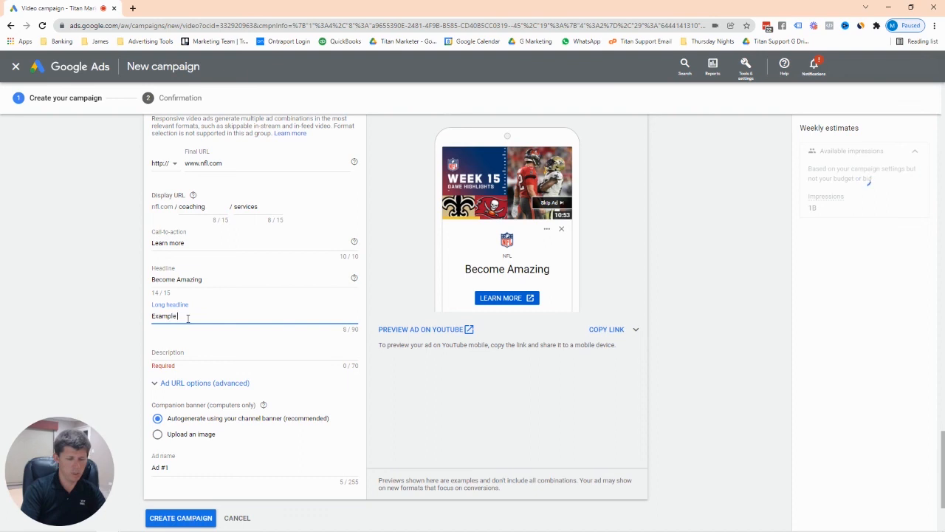
type("Long Headline")
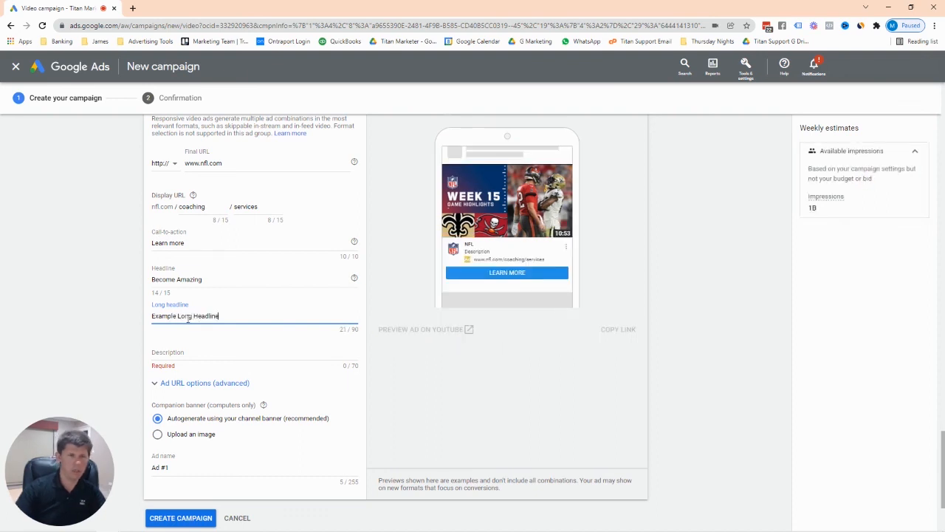
left_click(187, 351)
type("Exam")
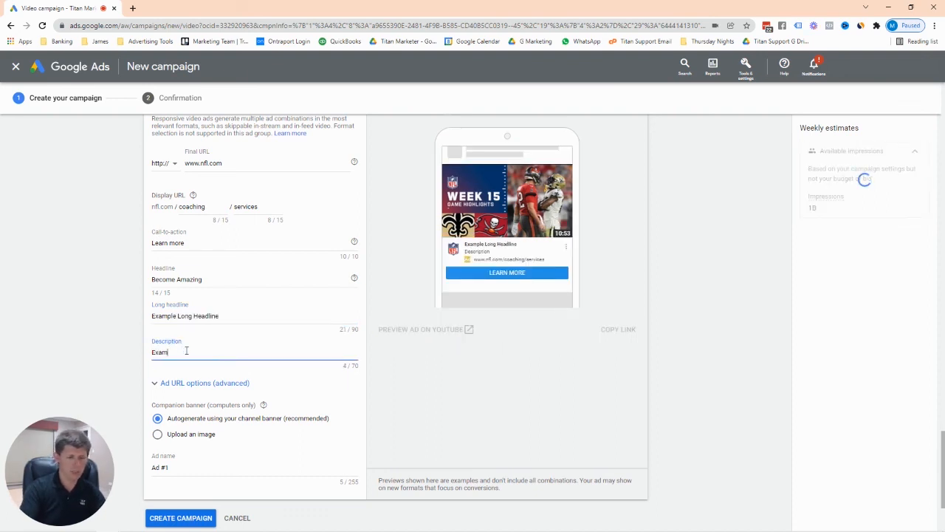
type("ple Description")
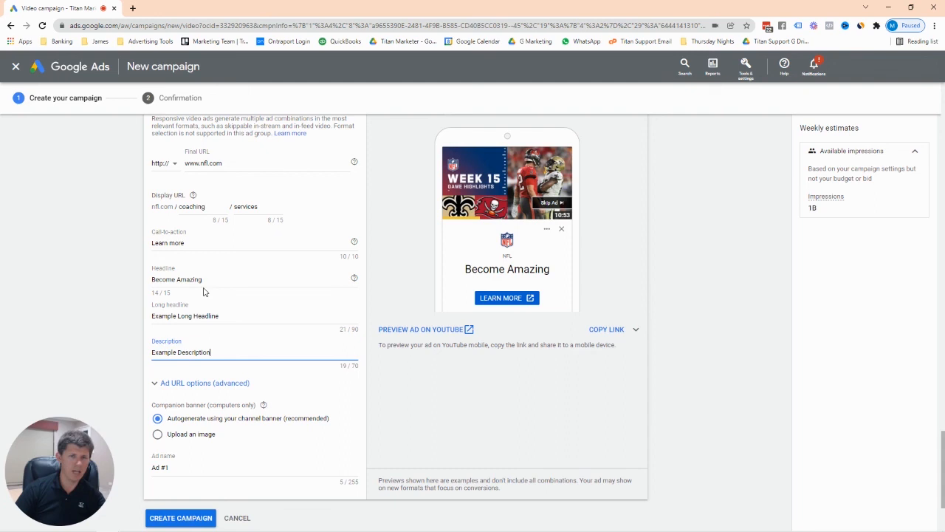
scroll(257, 343, "up", 1)
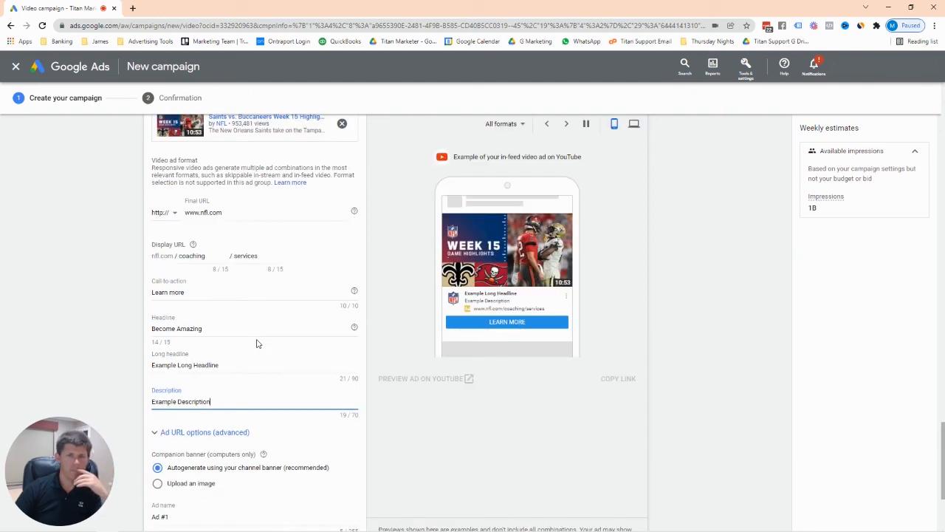
Preview the ad as a desktop in-stream ad, pause it, then show only the in-feed format.
scroll(591, 274, "up", 1)
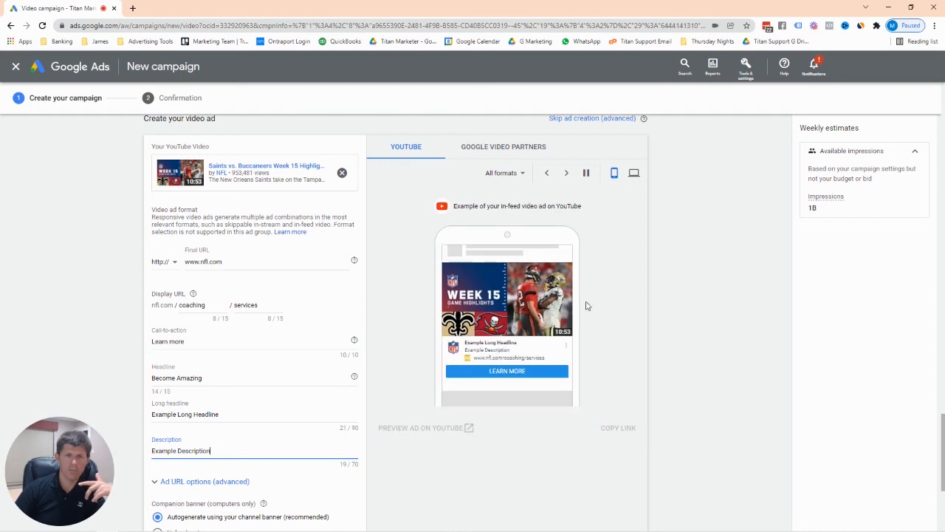
left_click(634, 172)
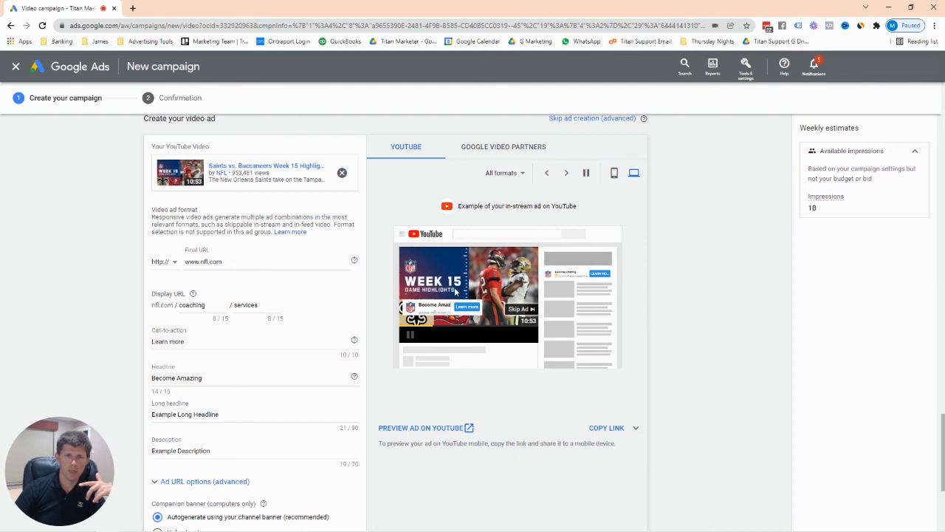
left_click(586, 178)
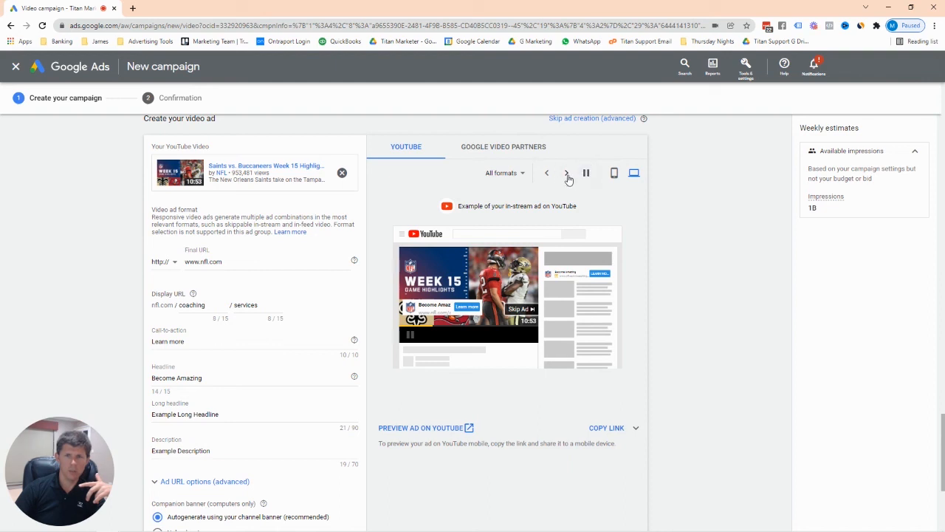
left_click(521, 174)
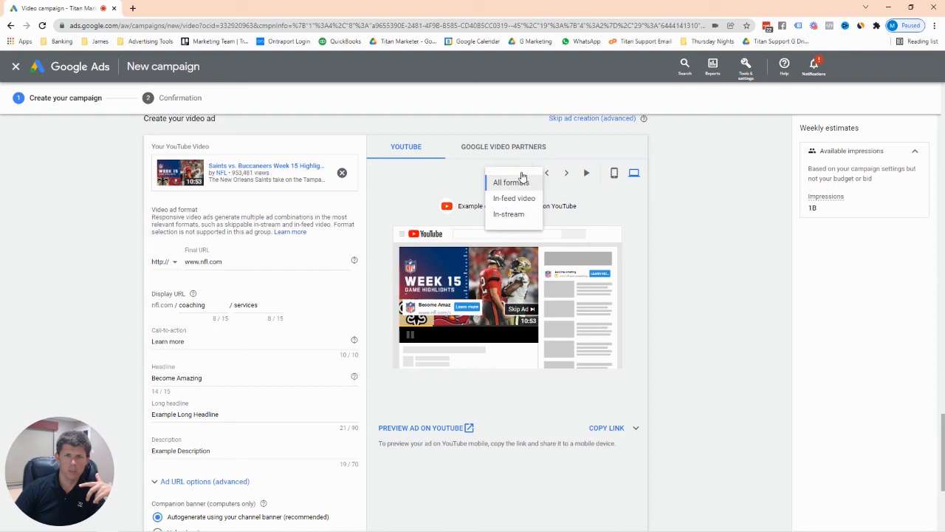
left_click(524, 199)
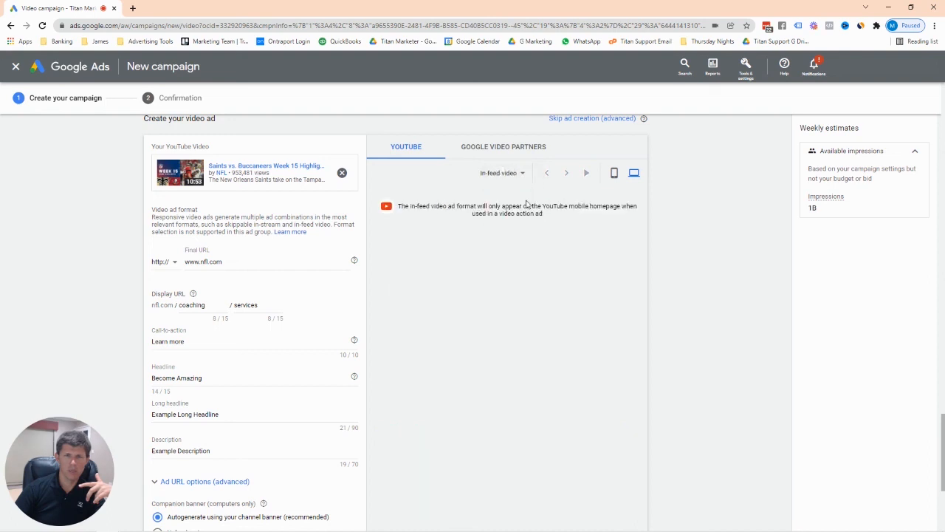
View the in-feed preview on phone and desktop, then return to all formats.
left_click(613, 173)
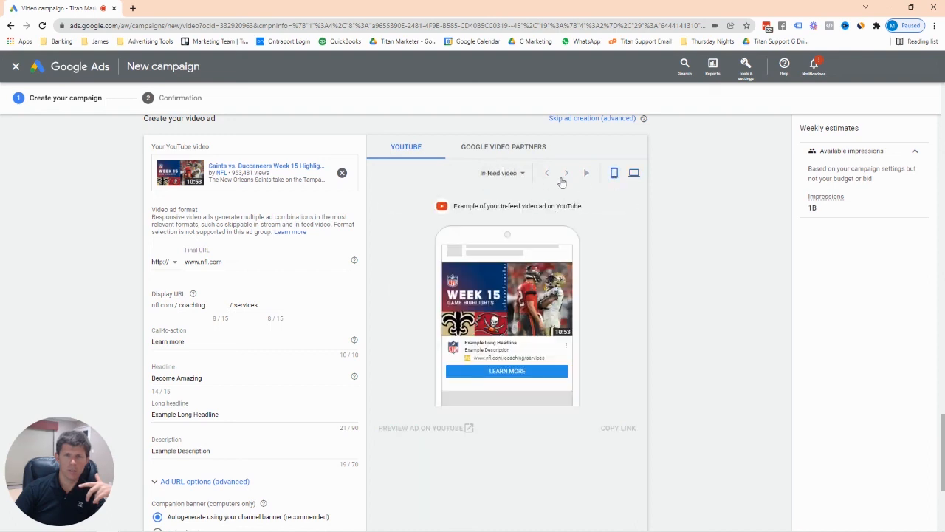
left_click(634, 174)
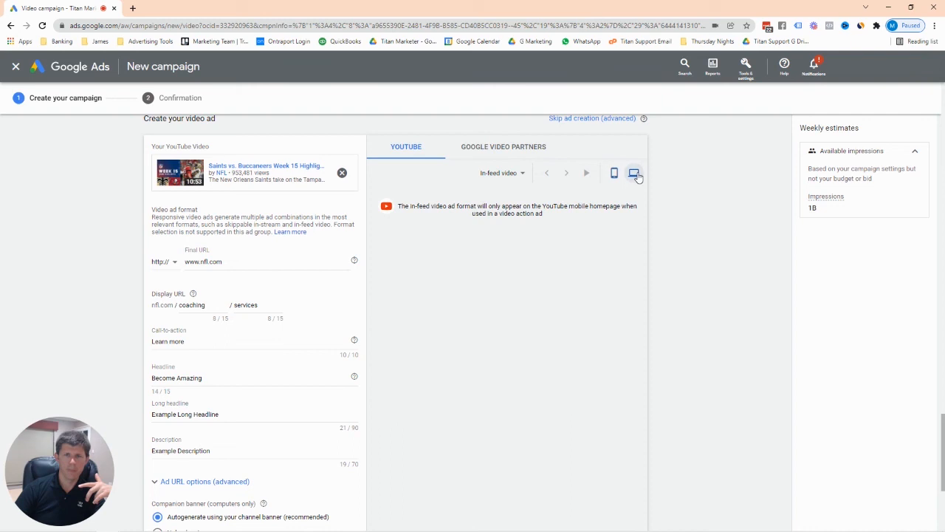
left_click(521, 174)
left_click(517, 184)
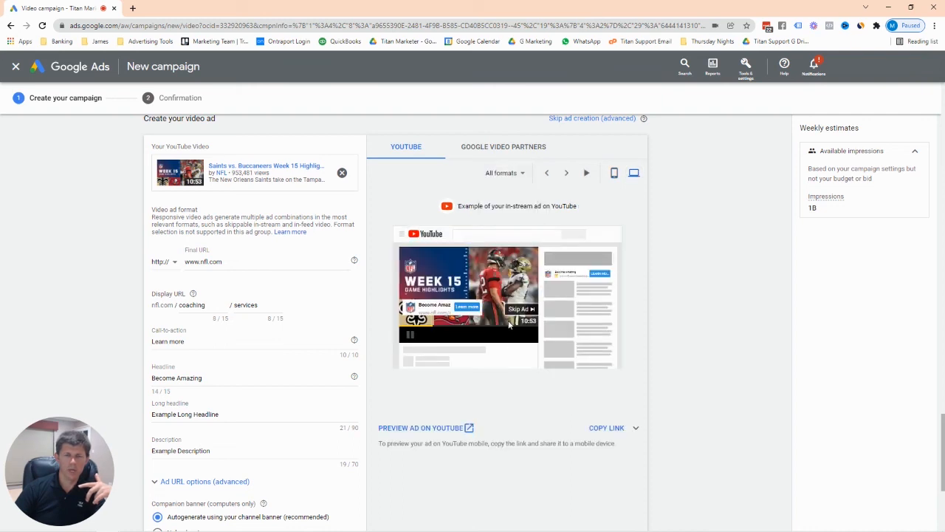
Preview all formats on a phone, cycling between the in-stream and in-feed ads.
left_click(615, 174)
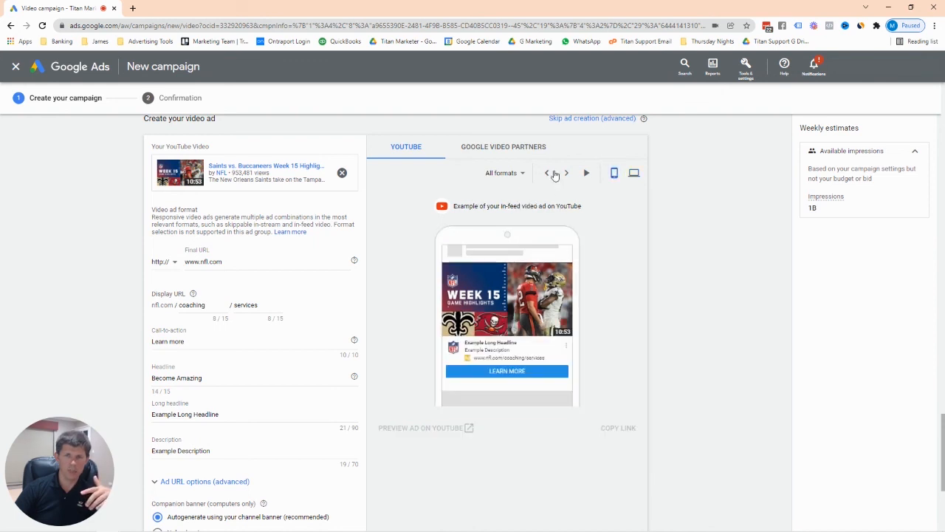
left_click(567, 174)
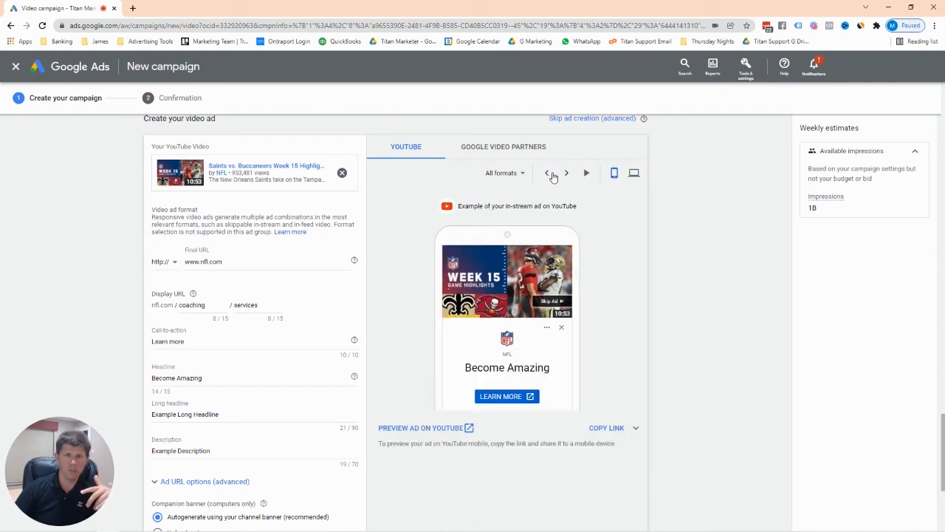
left_click(549, 175)
scroll(228, 362, "down", 5)
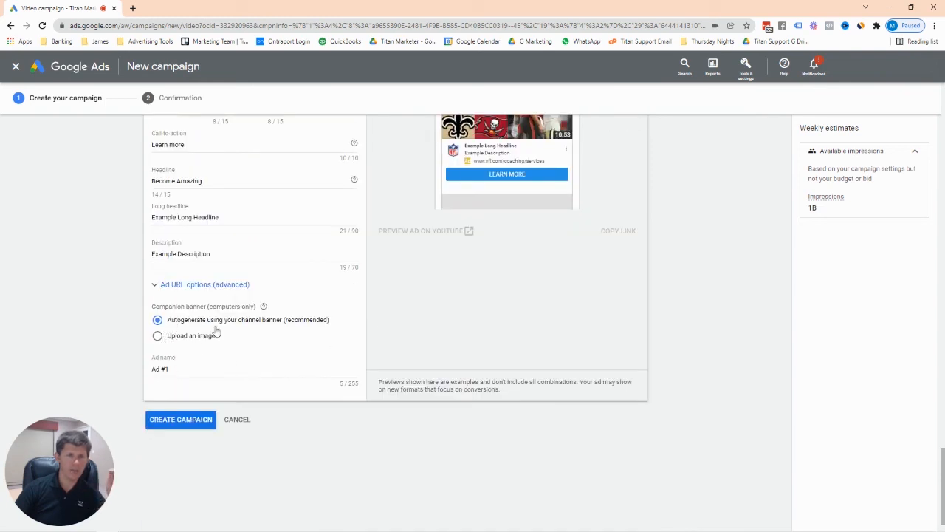
scroll(225, 332, "up", 1)
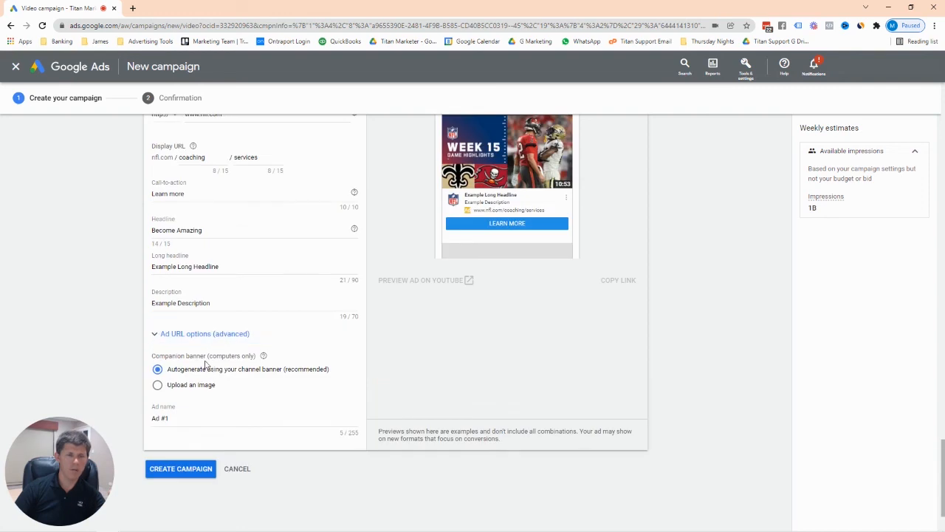
scroll(207, 365, "up", 2)
scroll(207, 364, "up", 2)
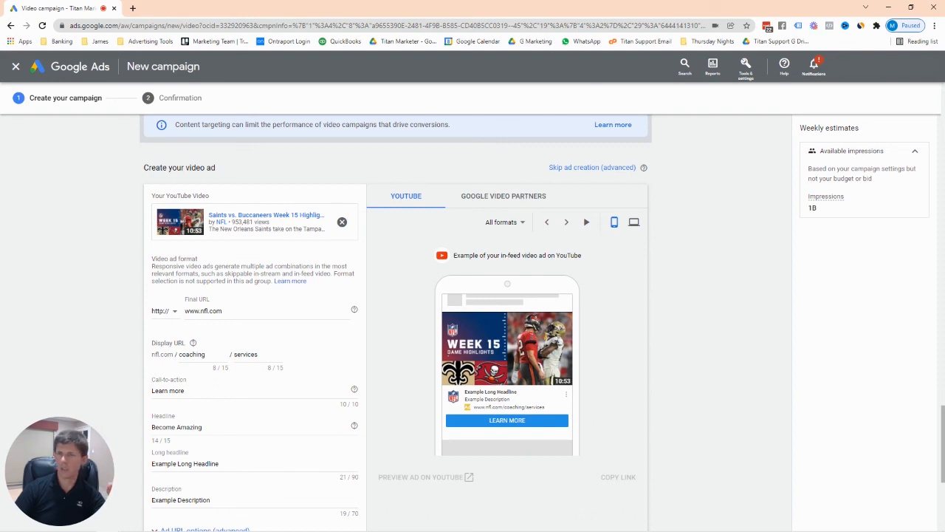
Open the Saints vs. Buccaneers Week 15 highlights video on YouTube, pause it, and close the tab.
left_click(133, 8)
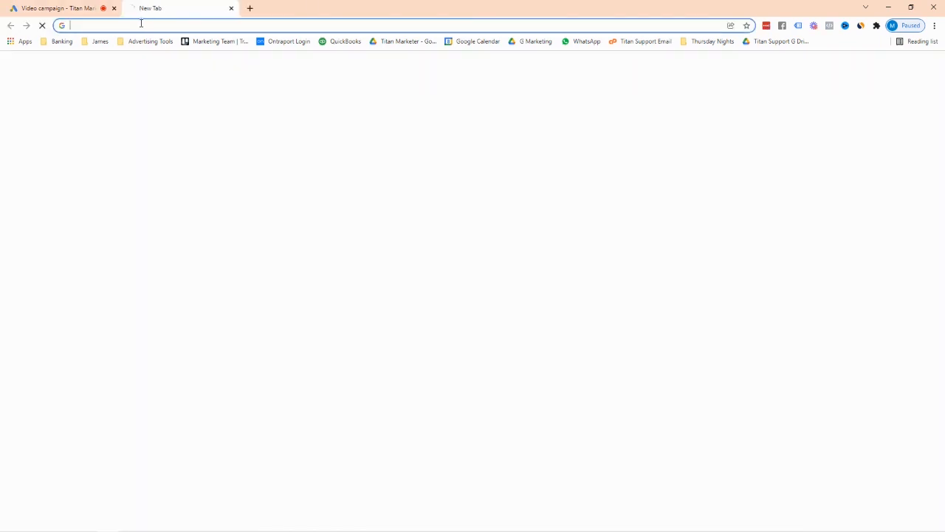
type("https://www.youtube.com/watch?v=pgMpkL4l9oU")
key("Return")
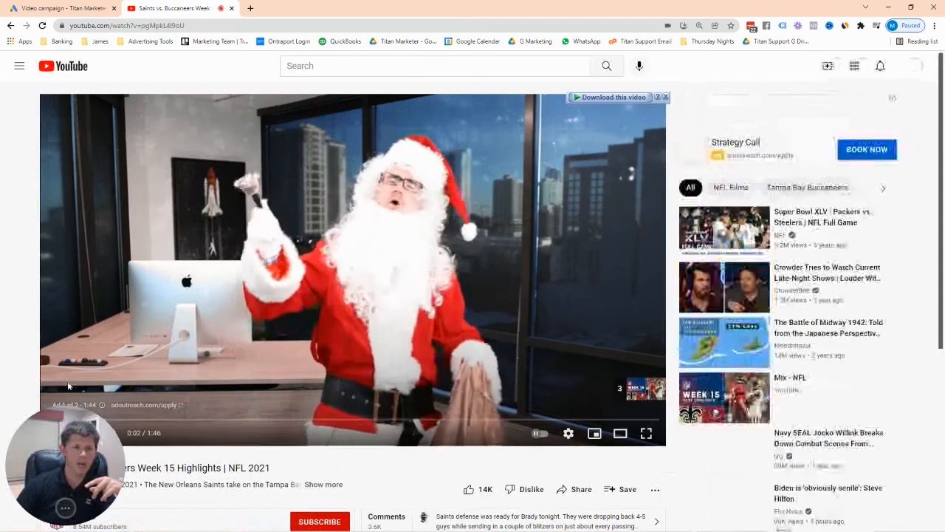
left_click(59, 433)
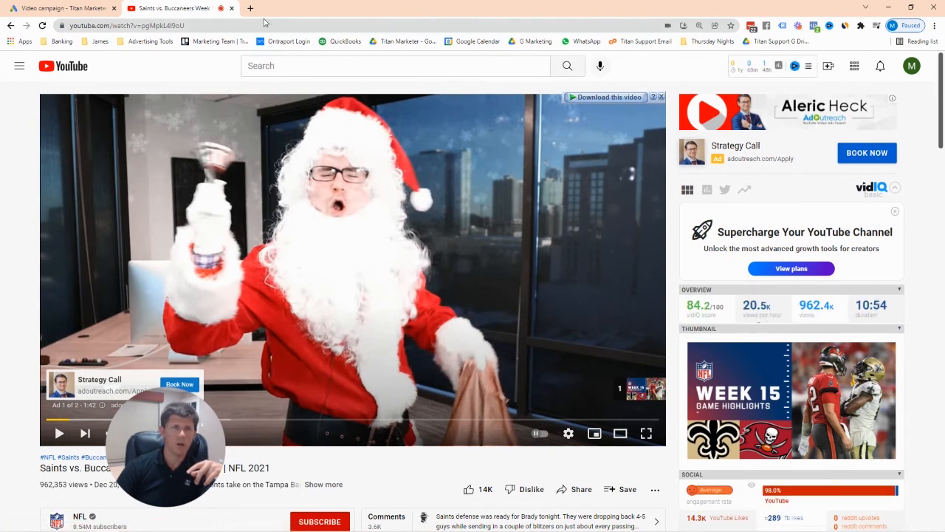
left_click(231, 9)
left_click_drag(107, 444, 73, 453)
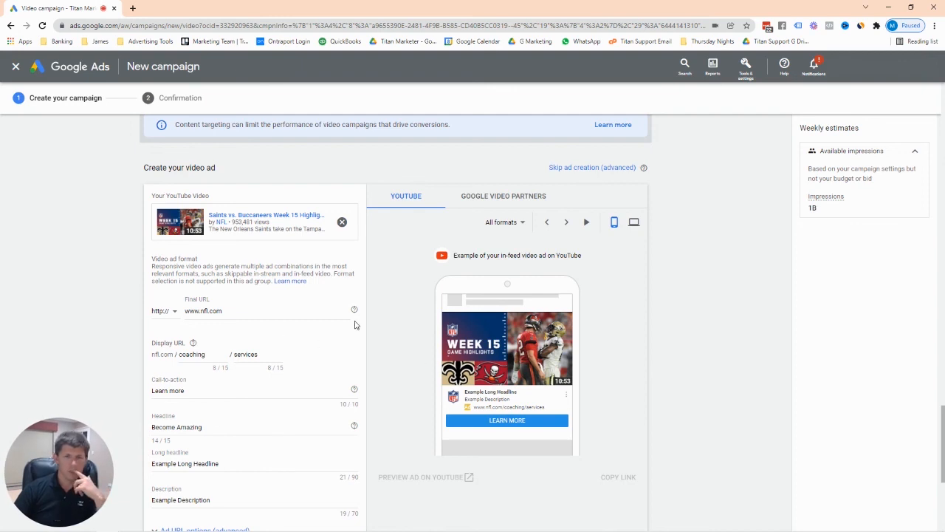
Rename the video ad from 'Ad #1' to 'NFL Ad'.
scroll(332, 329, "down", 3)
scroll(286, 337, "down", 1)
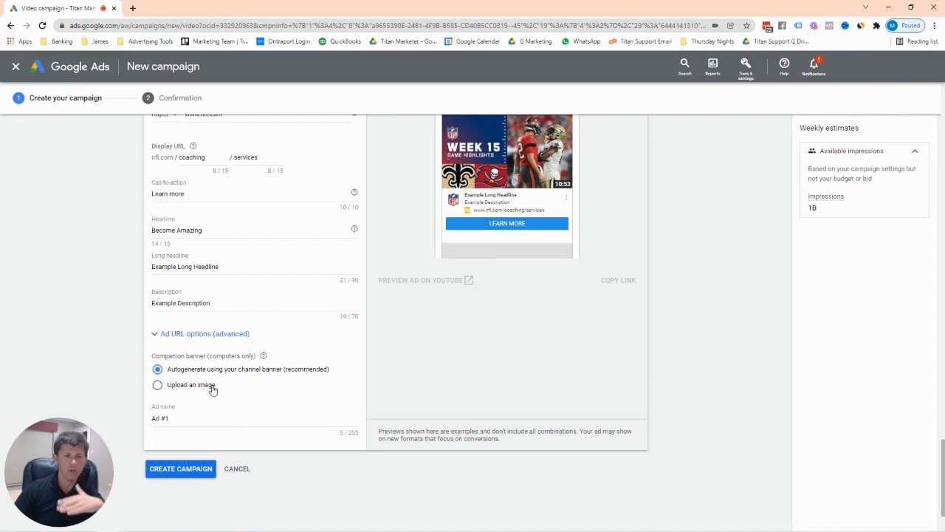
left_click_drag(181, 418, 138, 424)
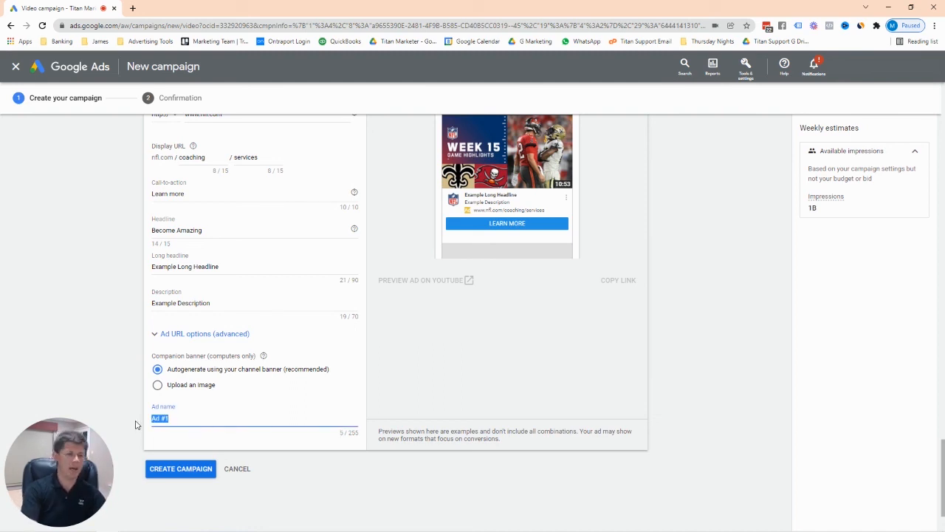
type("NFL")
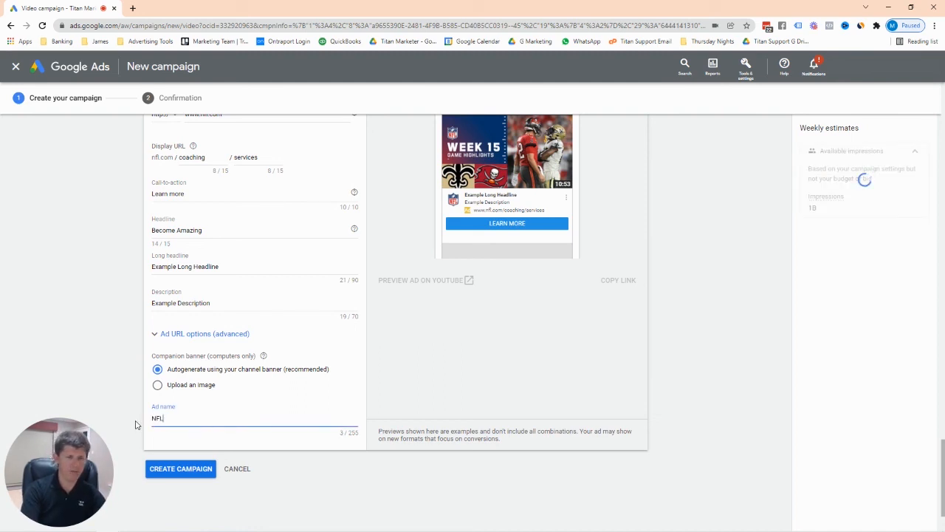
type(" Ad")
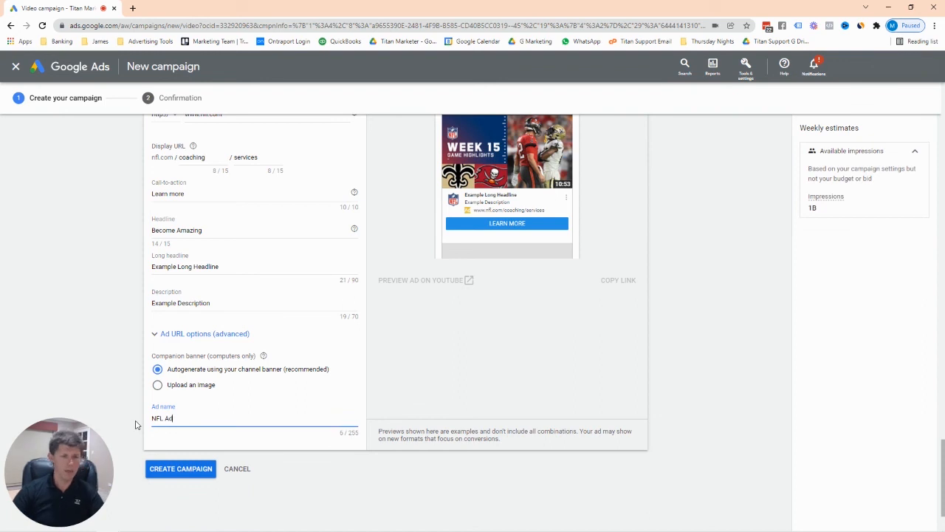
Submit the form with CREATE CAMPAIGN.
left_click(183, 471)
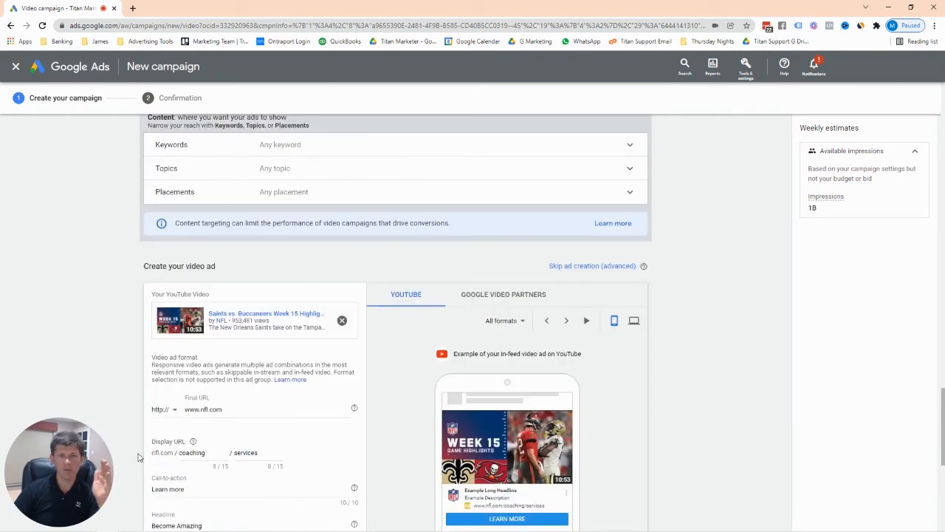
scroll(138, 457, "down", 8)
scroll(138, 457, "up", 2)
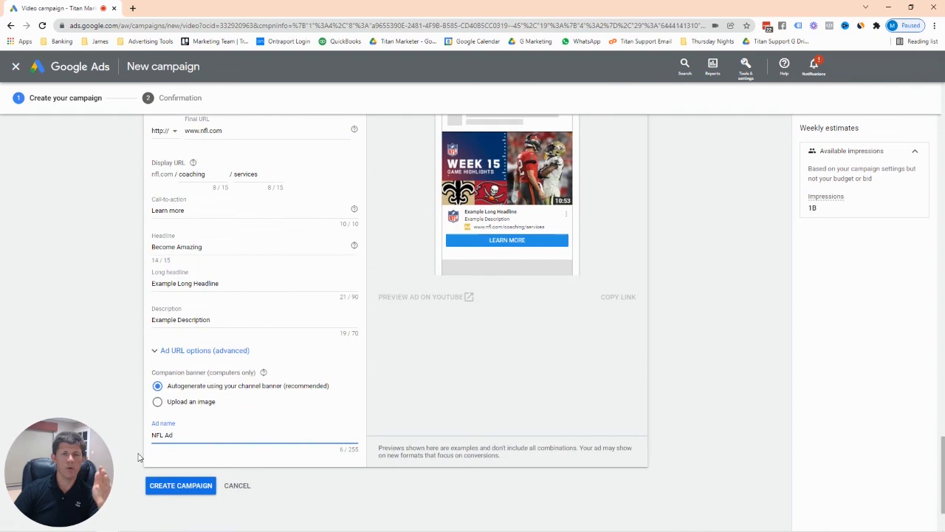